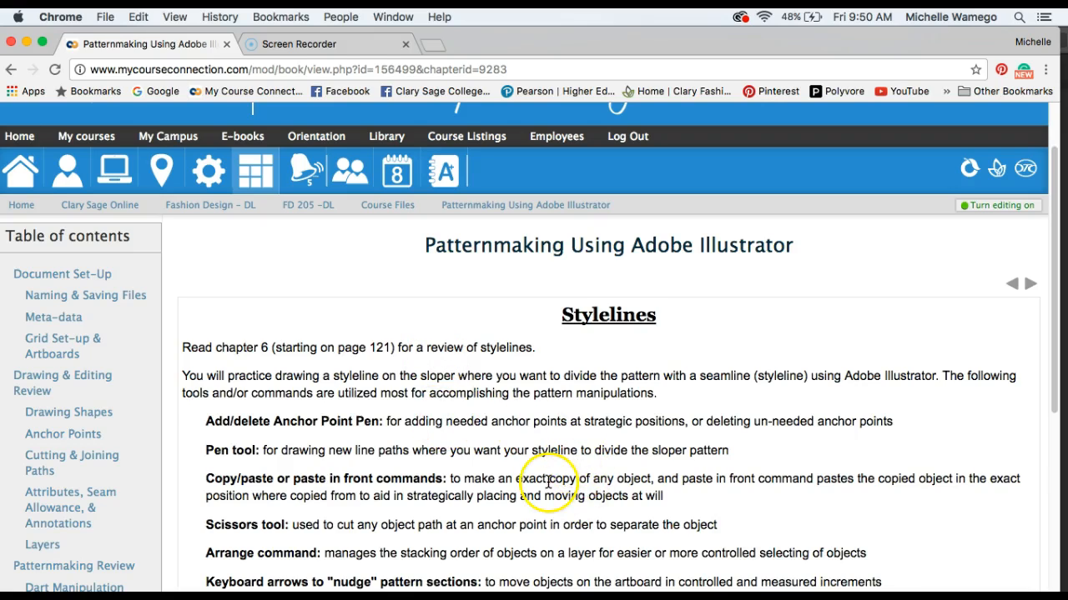
Download the Misses 2-Dart Size 8 Sloper Bodice file linked on the Stylelines page and open it in Illustrator.
scroll(555, 485, down, 2)
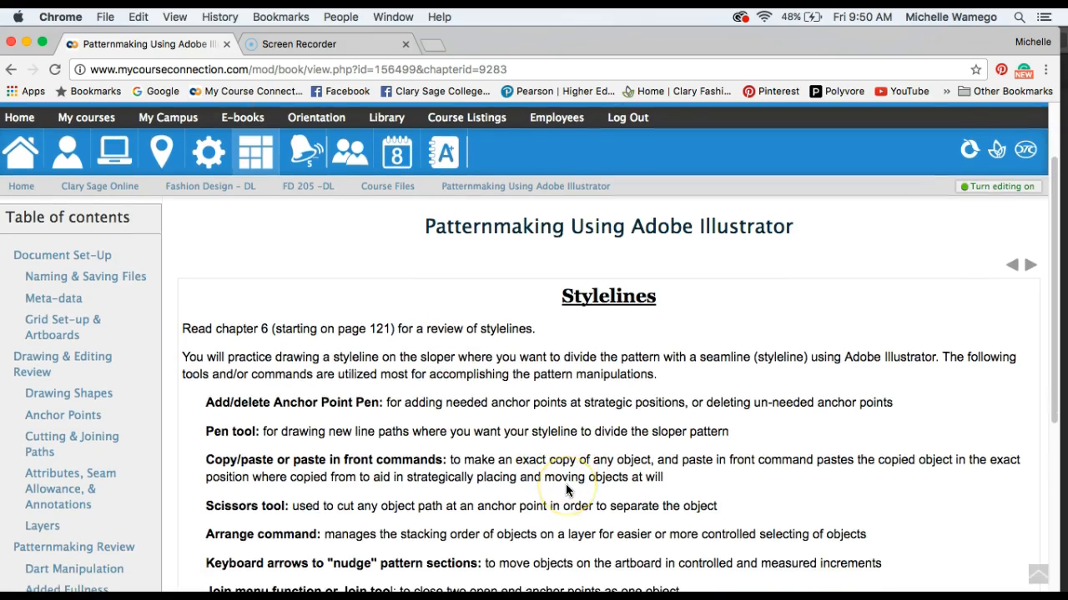
scroll(565, 491, down, 2)
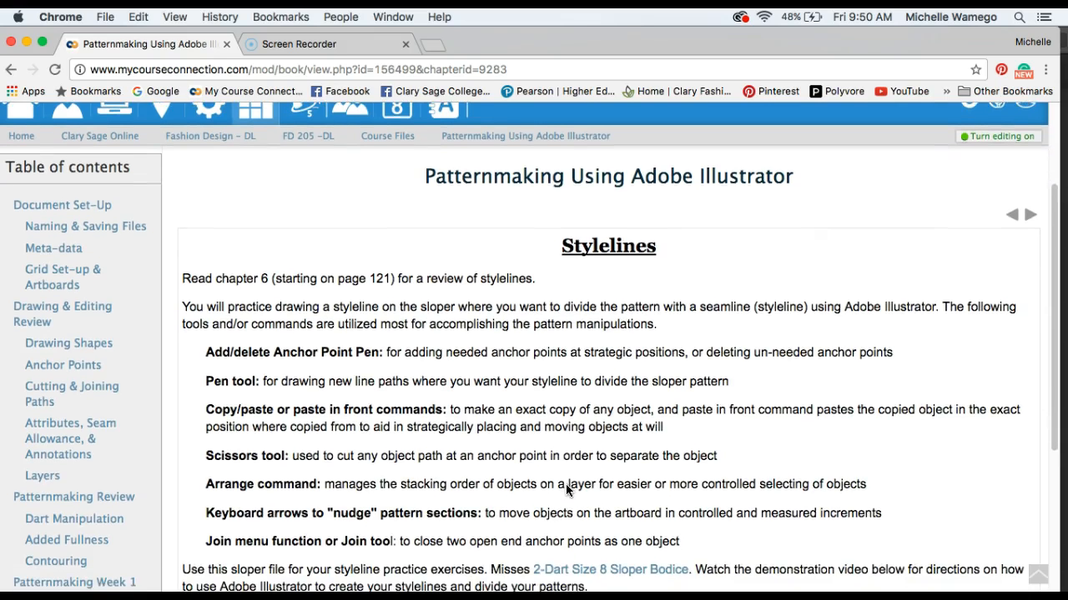
scroll(566, 491, down, 1)
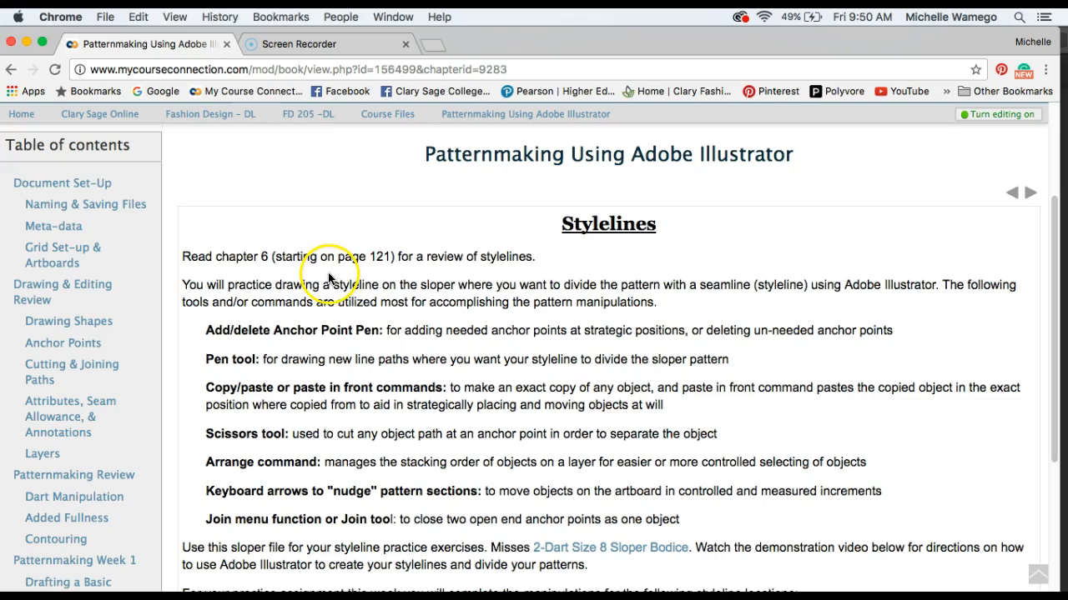
scroll(499, 348, down, 1)
scroll(500, 348, down, 5)
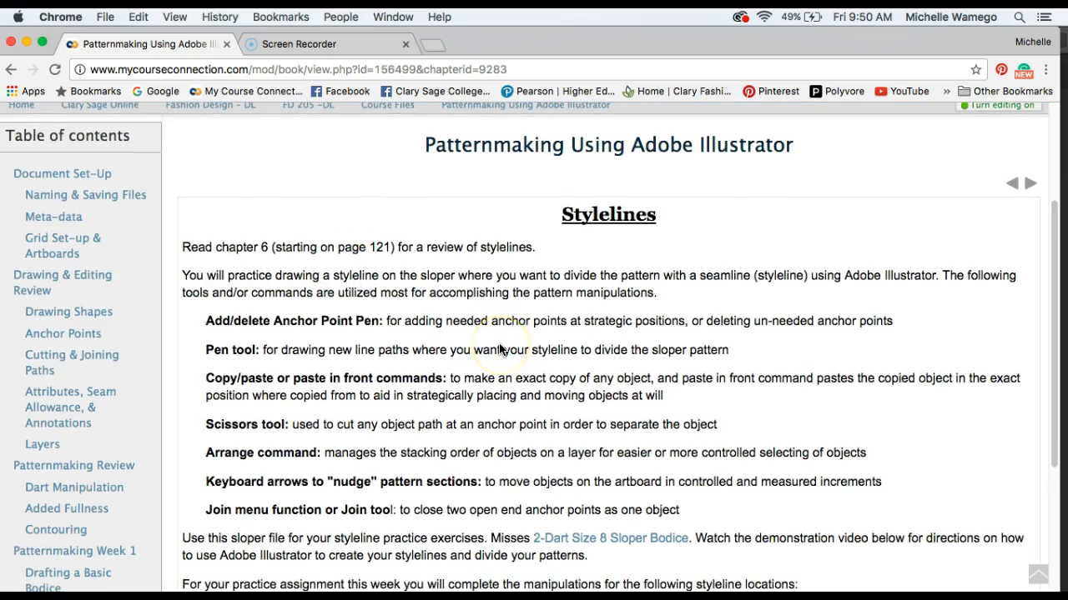
scroll(499, 349, down, 2)
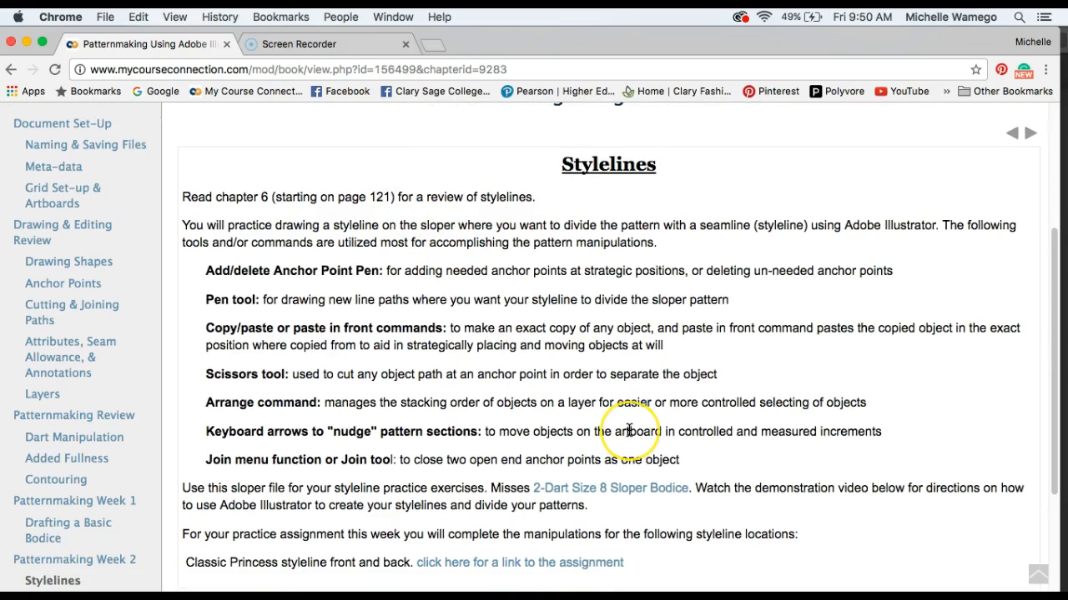
click(594, 497)
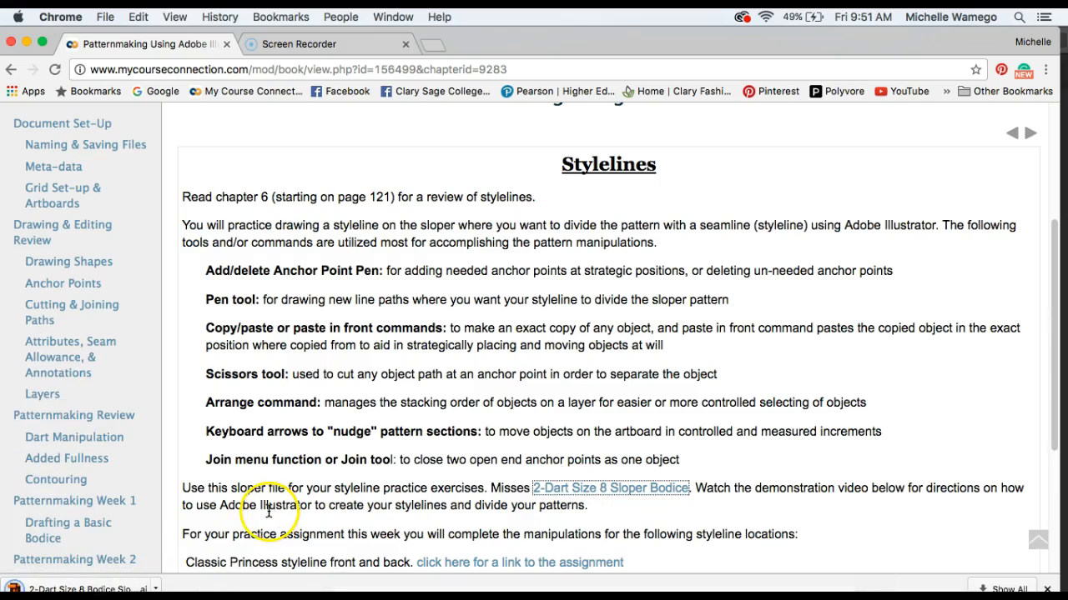
click(76, 588)
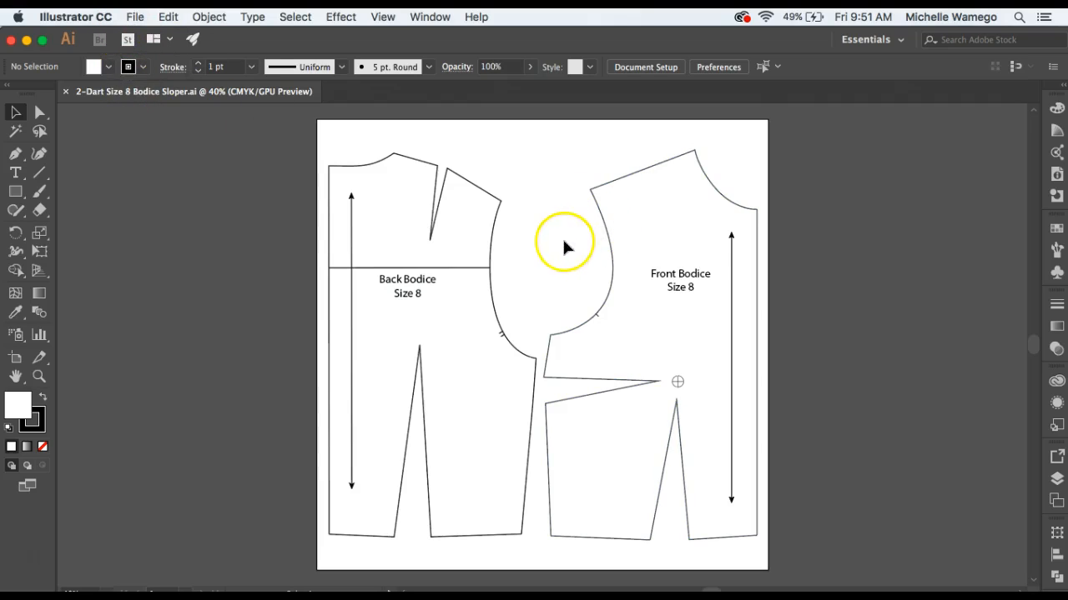
Start saving the sloper document under a new name, entering Princess Styleline MW as the file name.
click(135, 17)
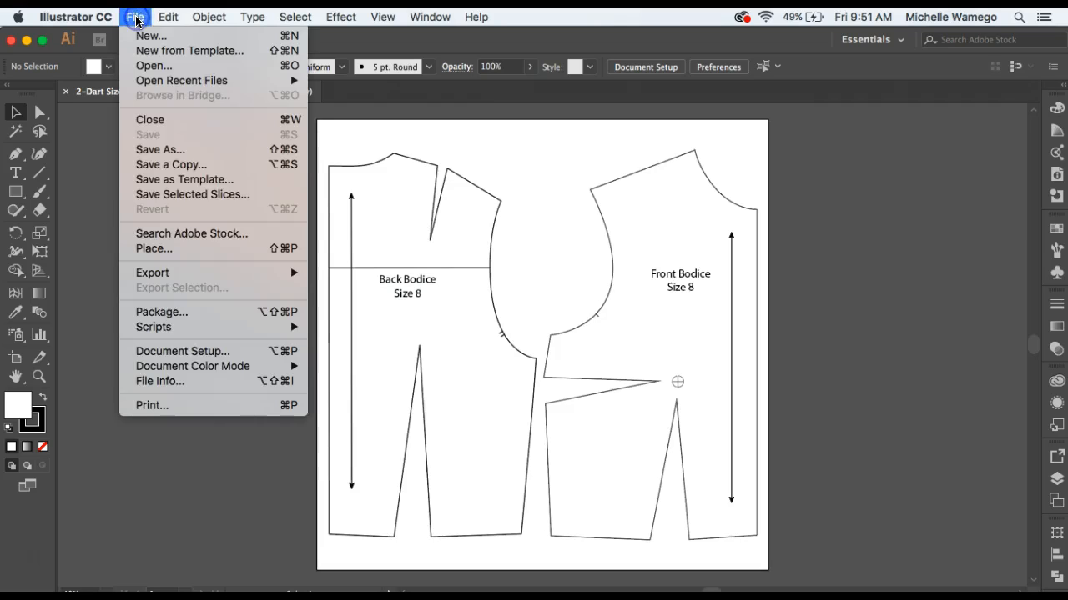
click(174, 151)
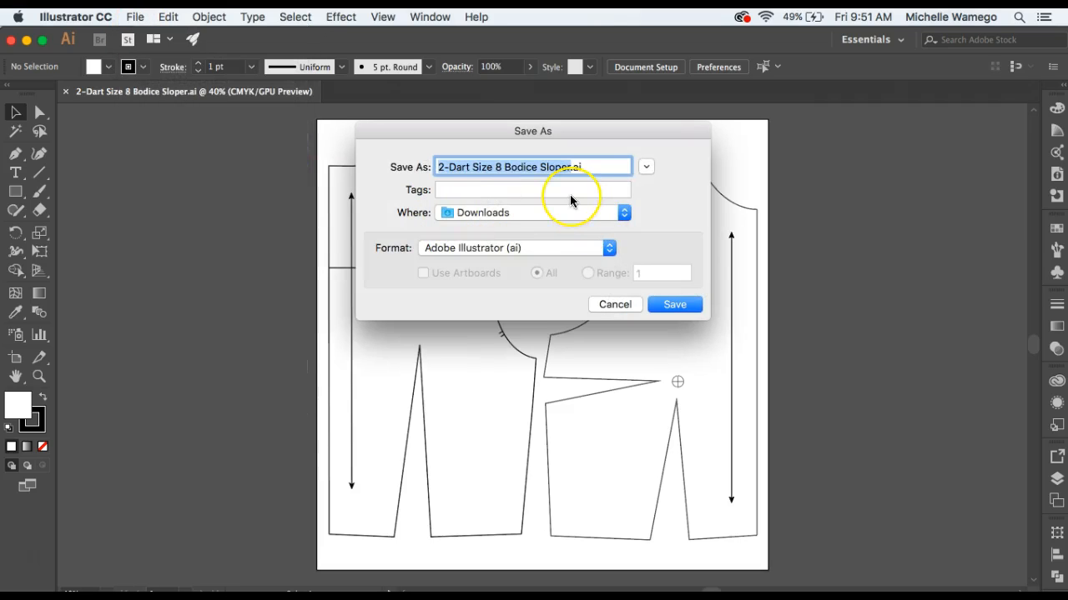
text(Princess )
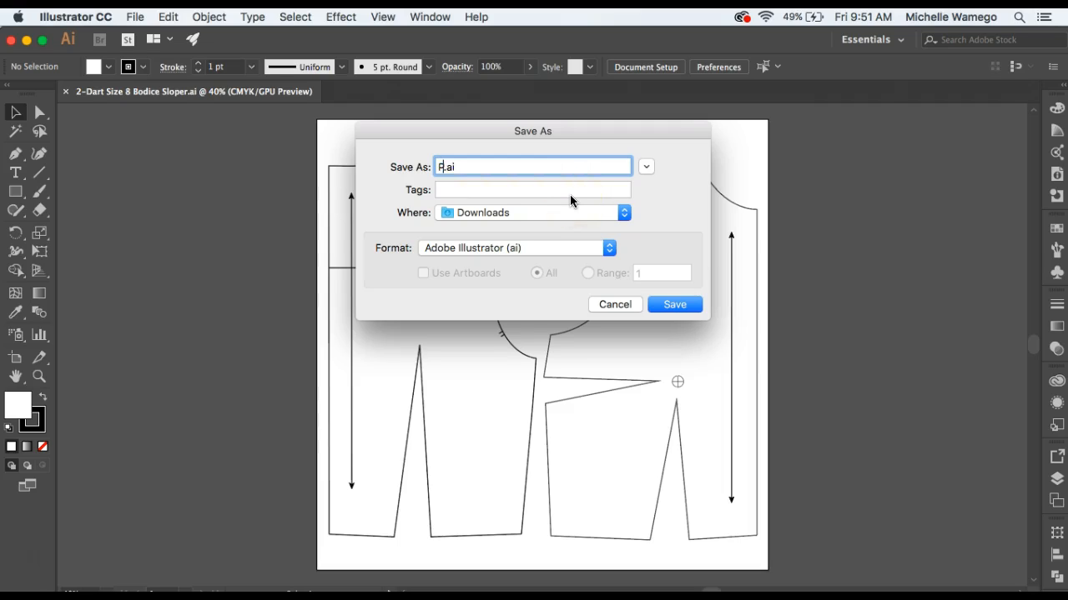
text(Stylele)
key(BackSpace)
key(BackSpace)
text(line MW)
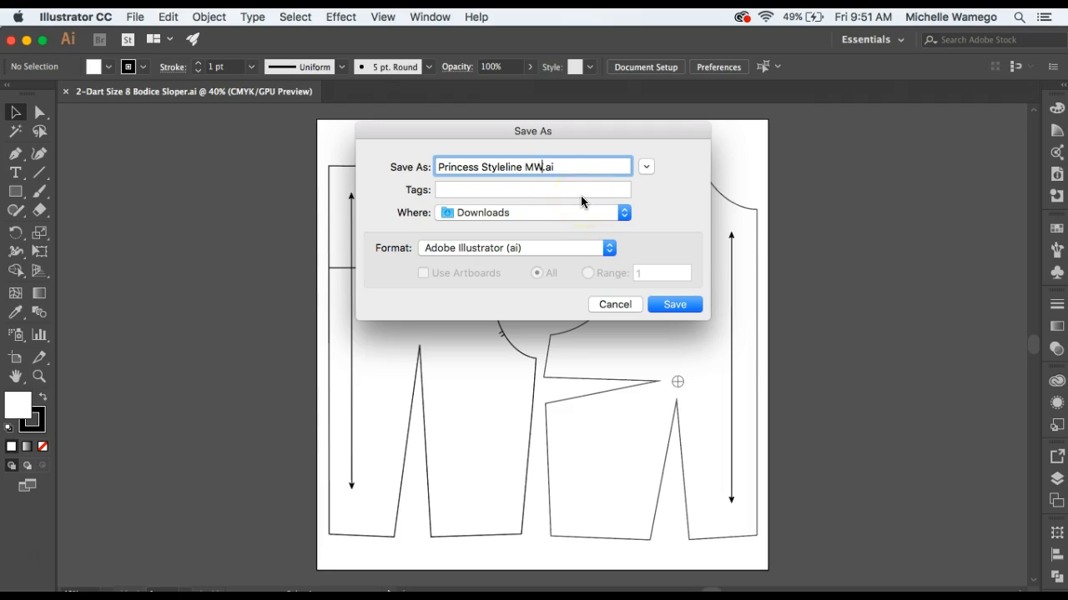
Save the renamed file in Adobe Illustrator format to the Patternmaking folder, accepting the Illustrator CC save options.
click(624, 214)
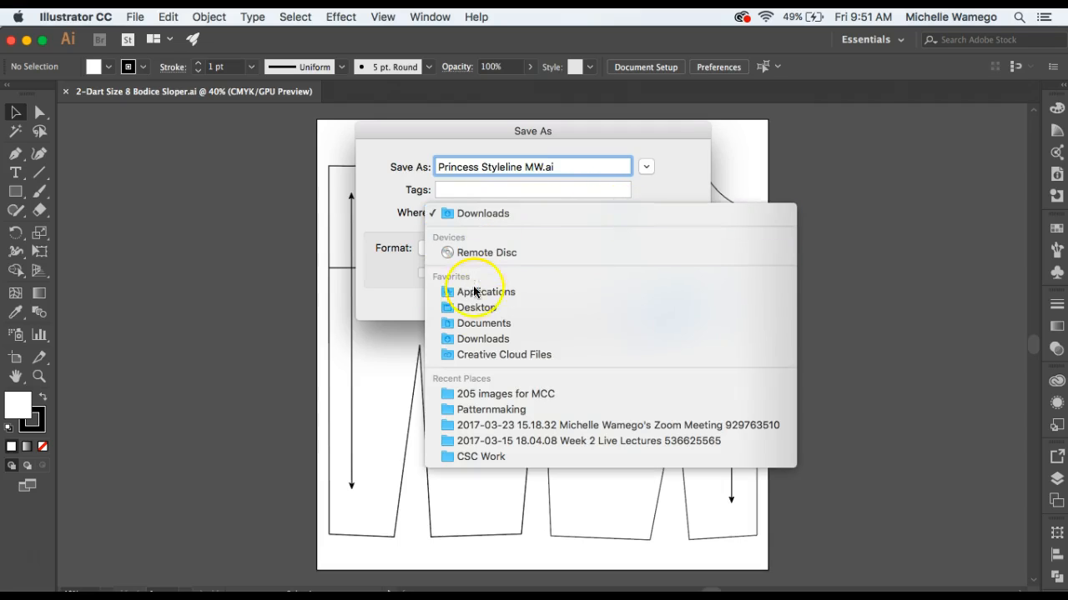
click(501, 409)
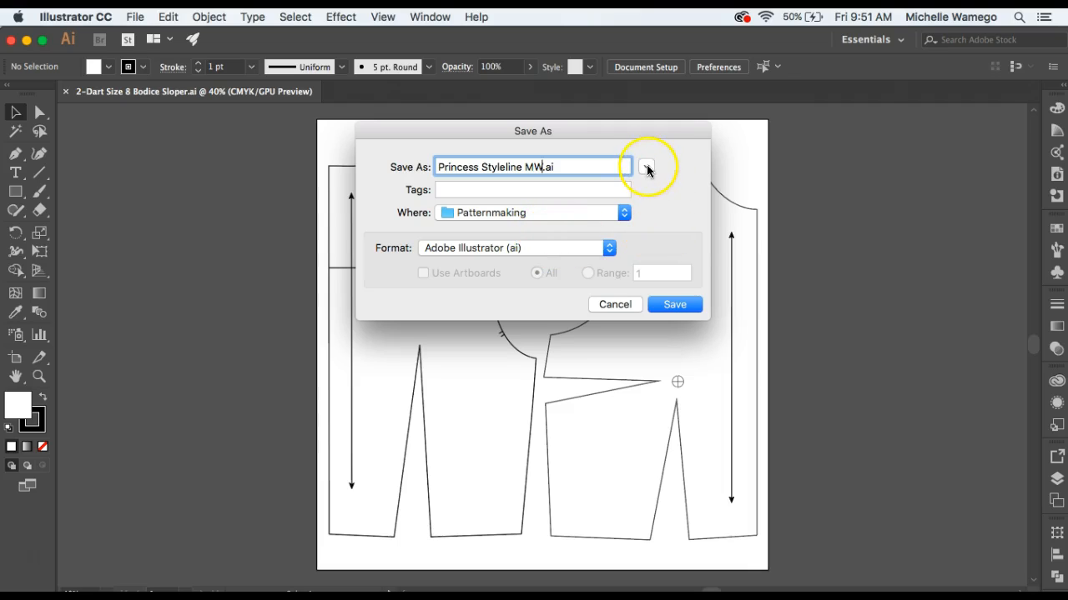
click(647, 169)
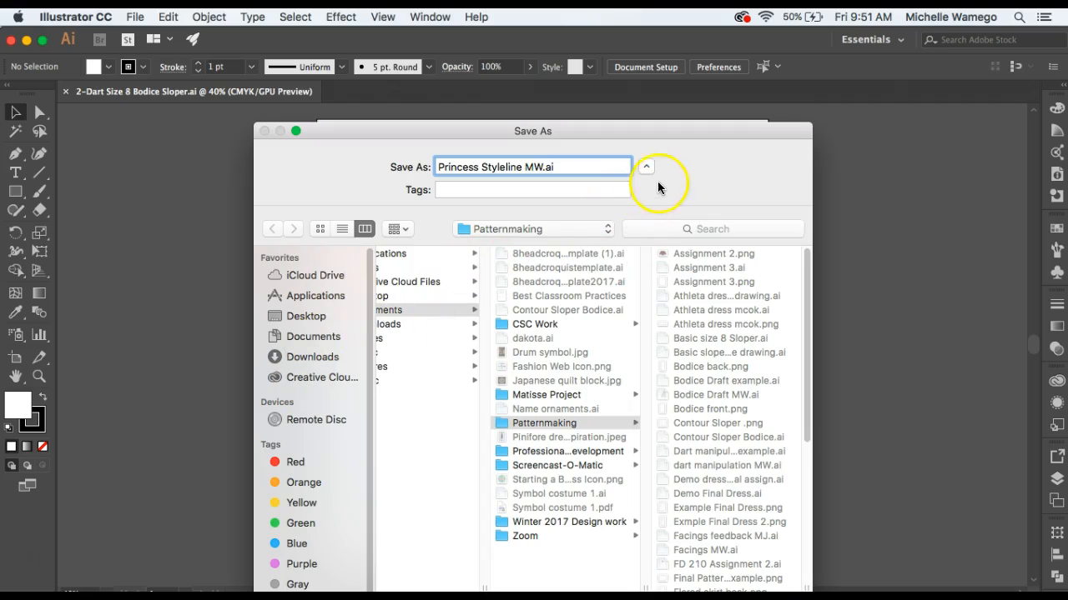
click(646, 167)
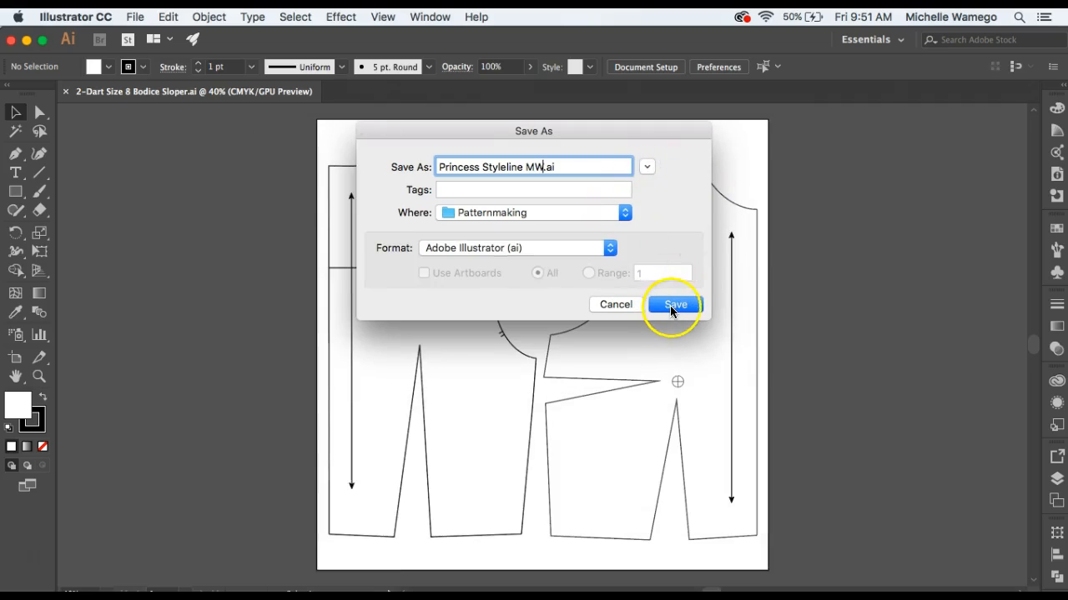
click(674, 305)
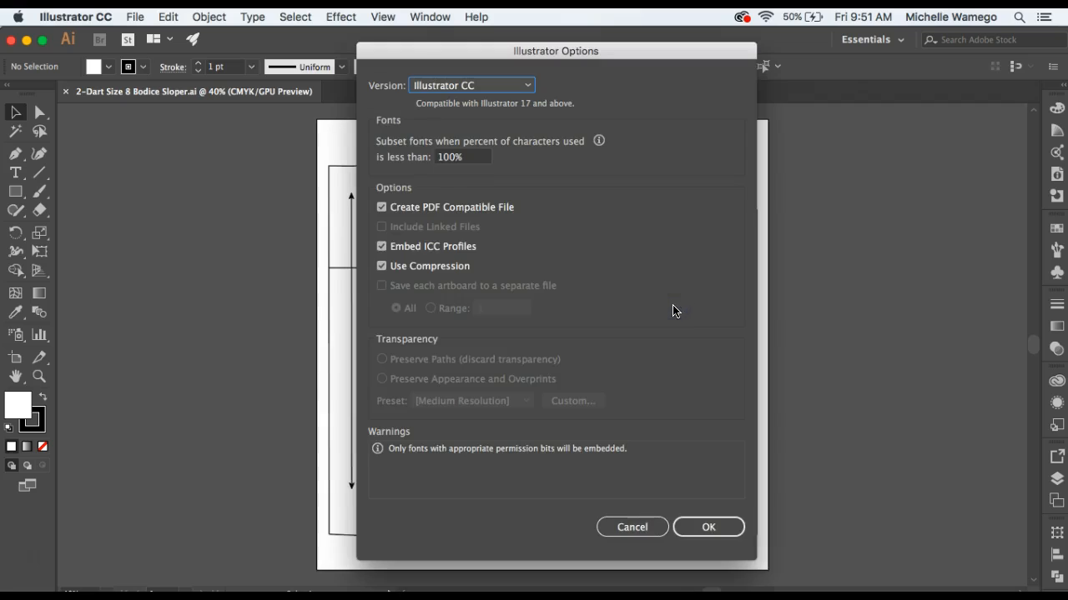
click(708, 529)
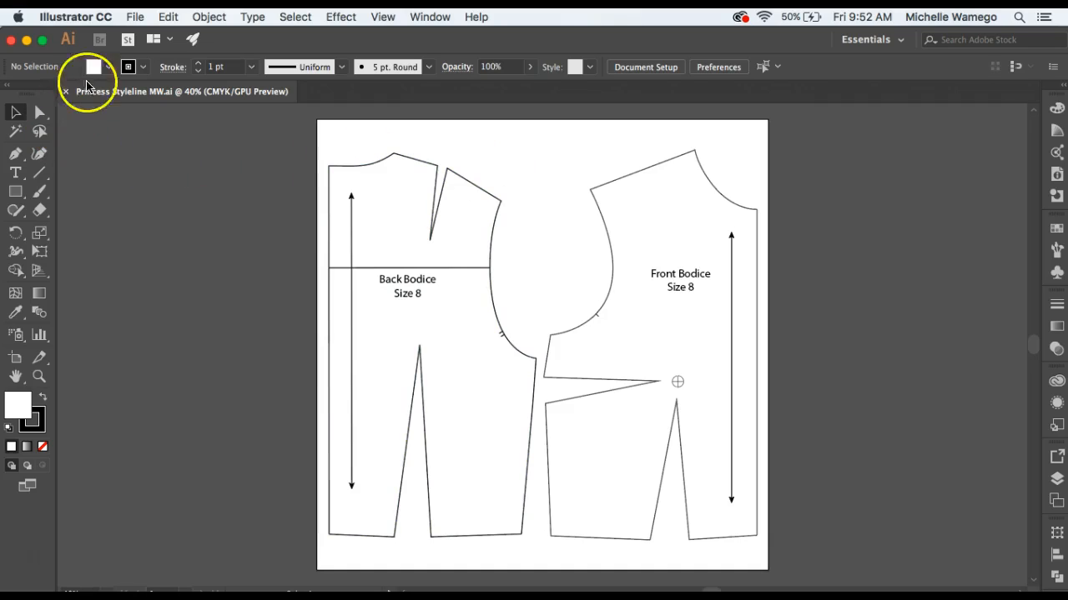
Check the gridline spacing and subdivisions in the Guides & Grid preferences, and show the document grid.
click(75, 18)
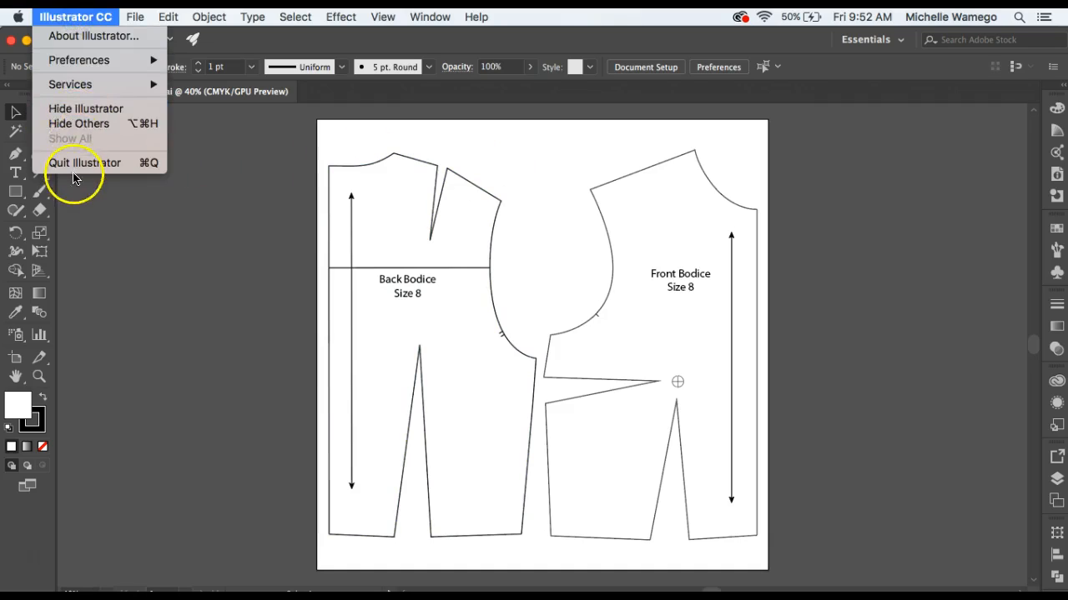
mouse_move(76, 61)
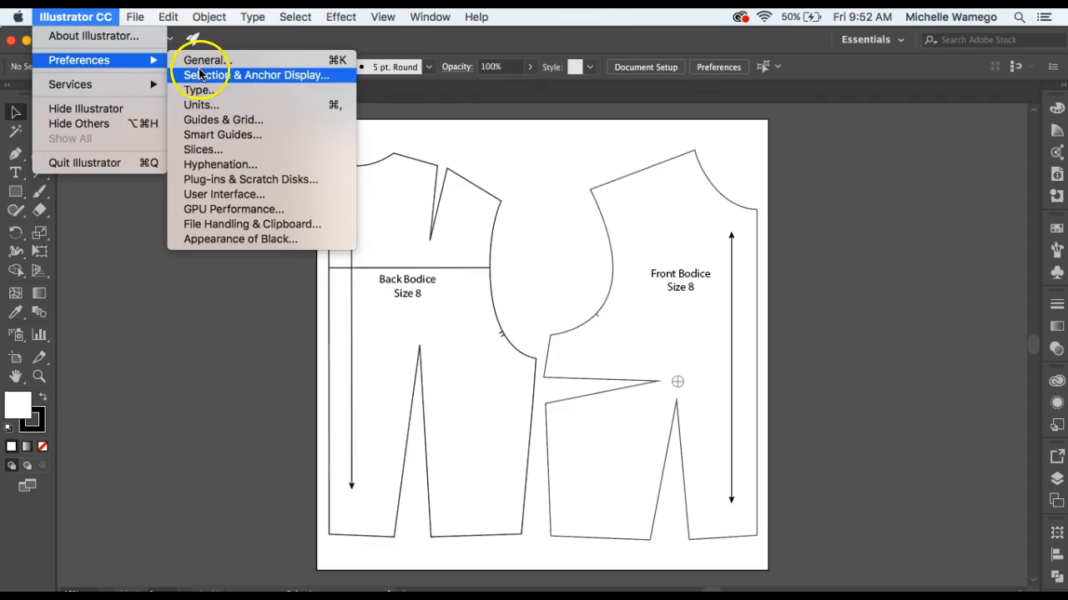
click(227, 120)
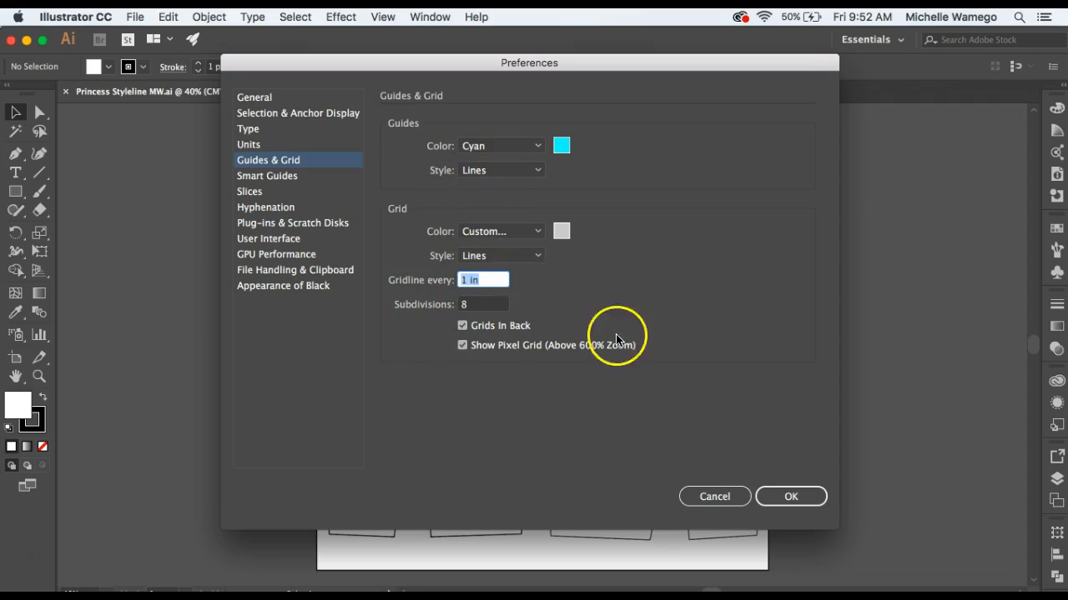
click(808, 500)
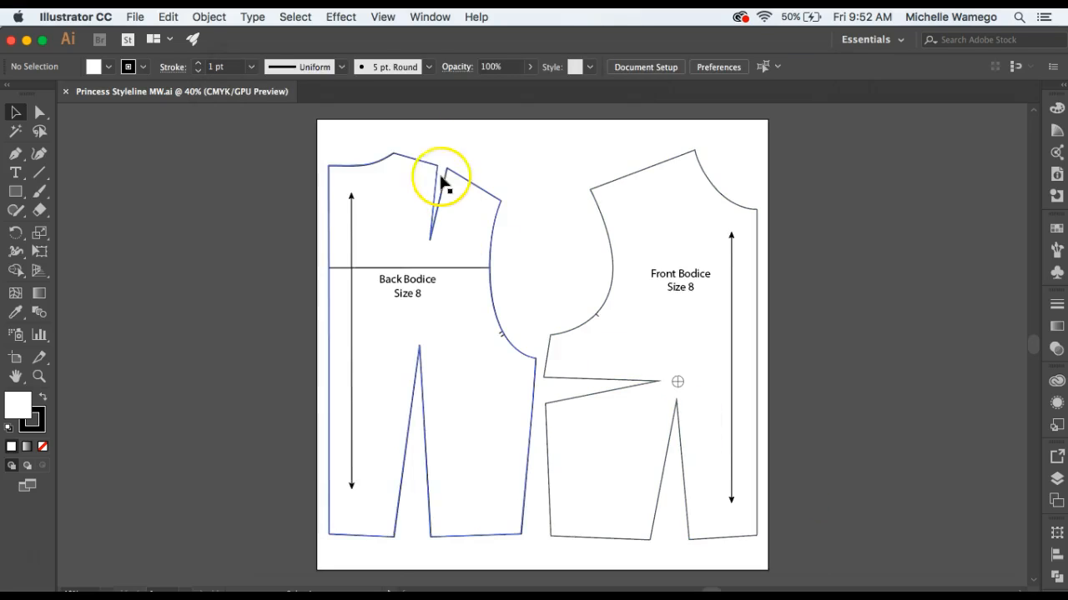
click(384, 18)
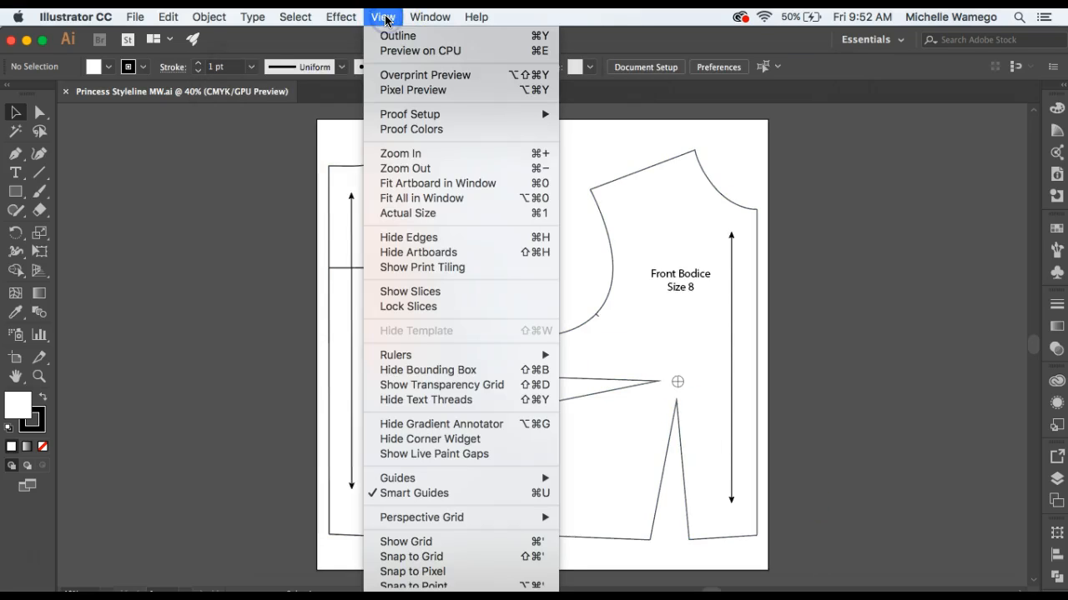
click(453, 545)
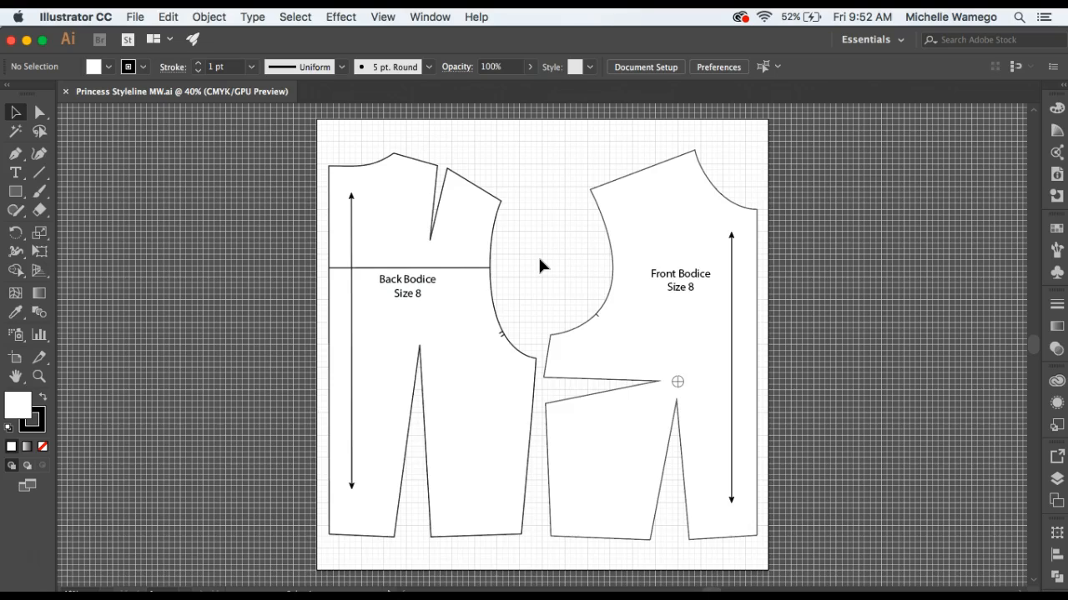
click(576, 255)
Duplicate Artboard 1 together with its front and back bodice patterns.
click(427, 17)
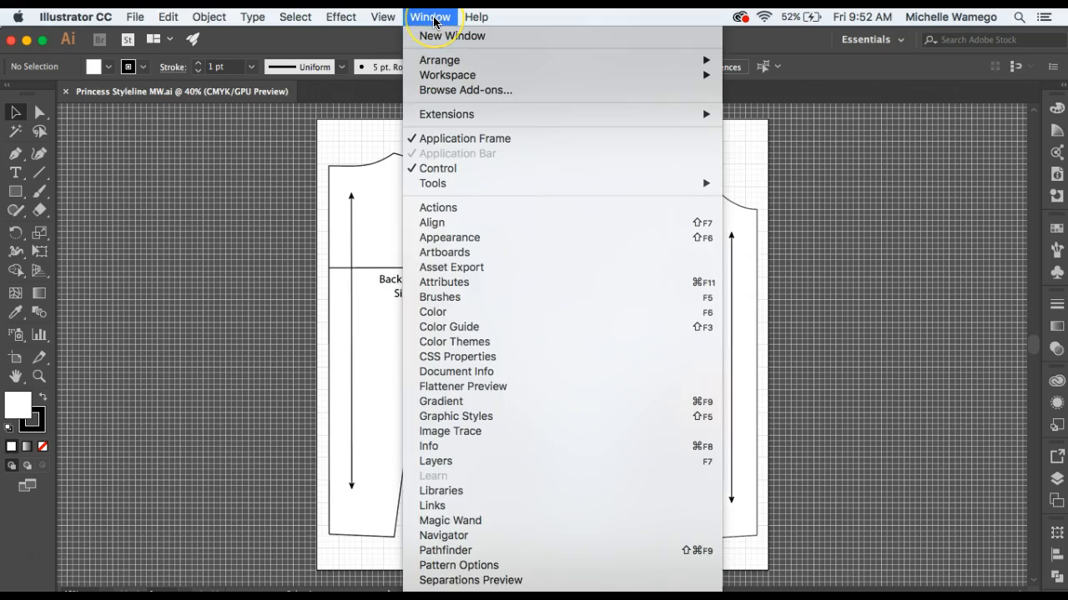
click(442, 250)
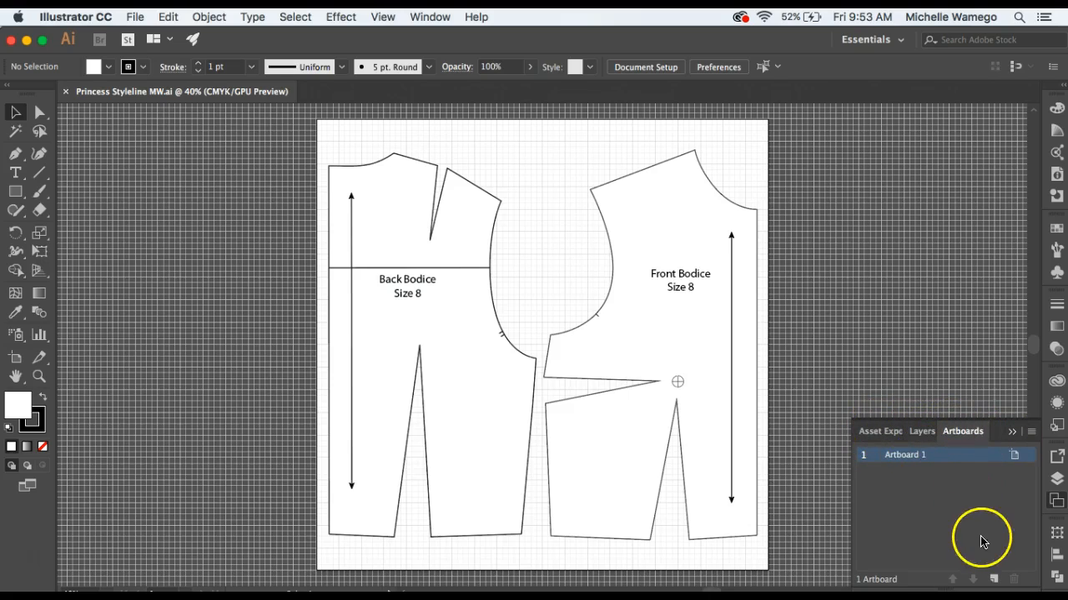
click(1030, 432)
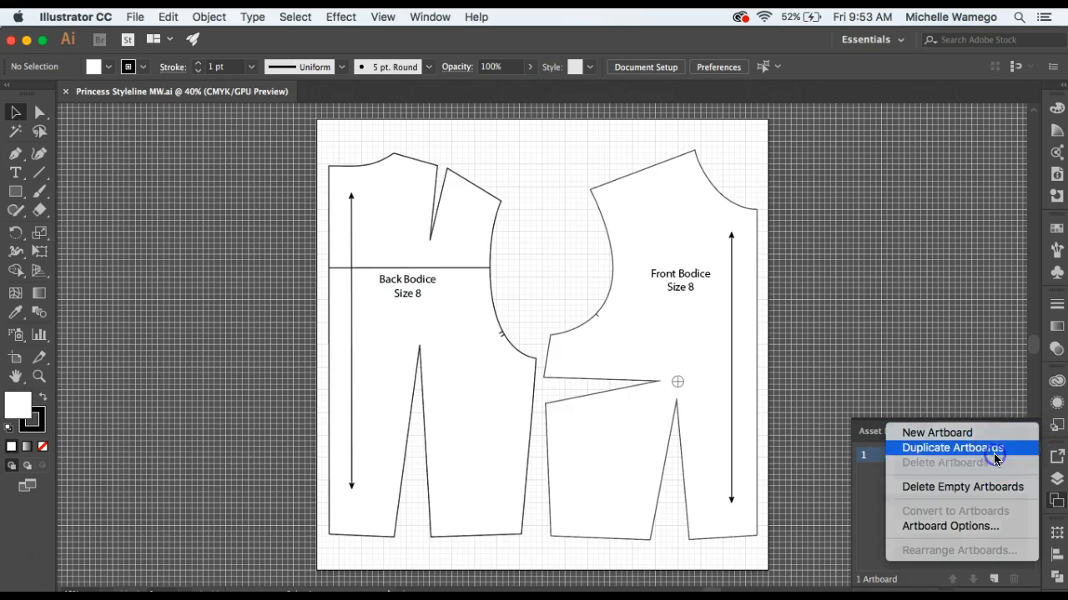
click(996, 448)
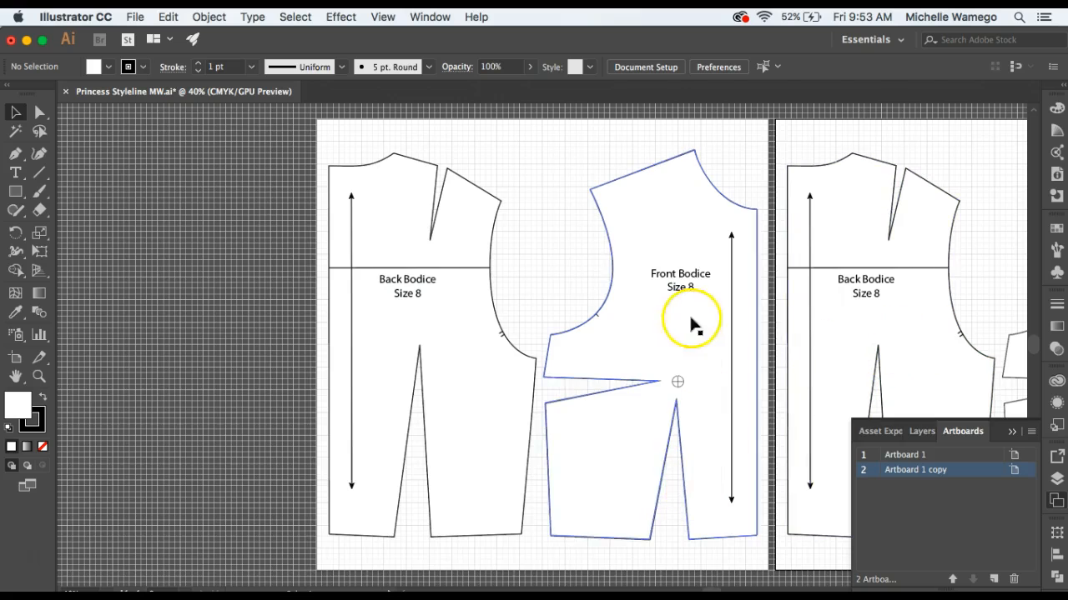
Delete the back bodice from the first artboard and the front bodice from the duplicated artboard.
drag(842, 322, 615, 309)
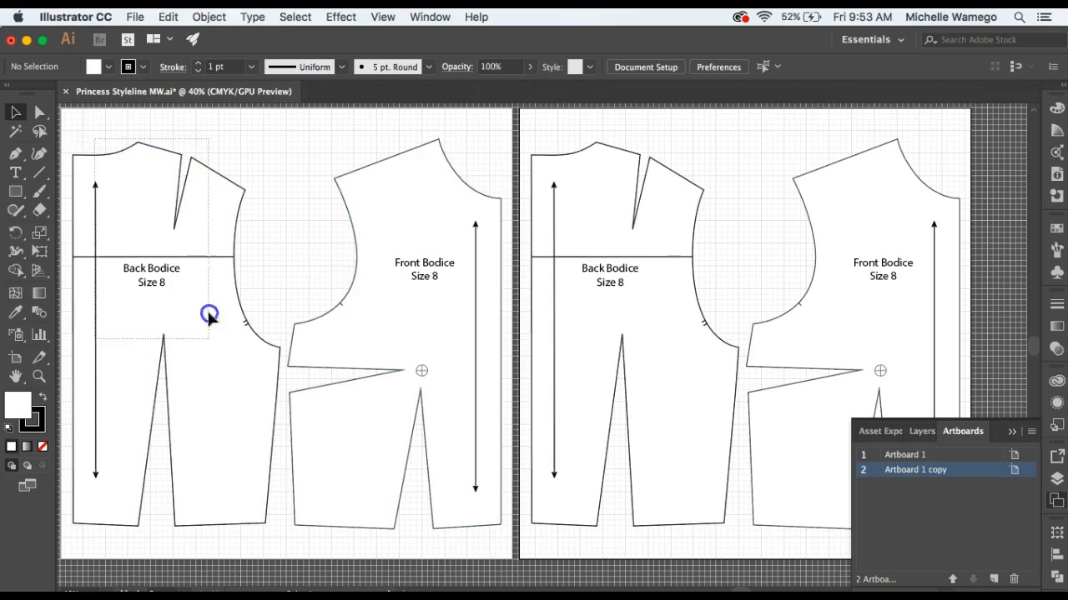
click(210, 391)
key(Delete)
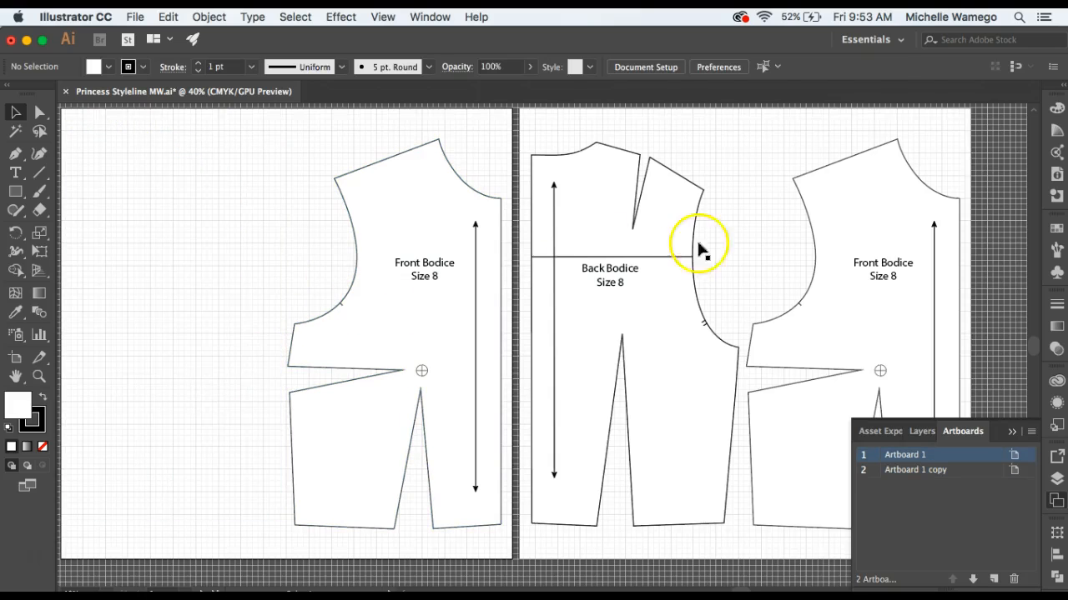
click(945, 281)
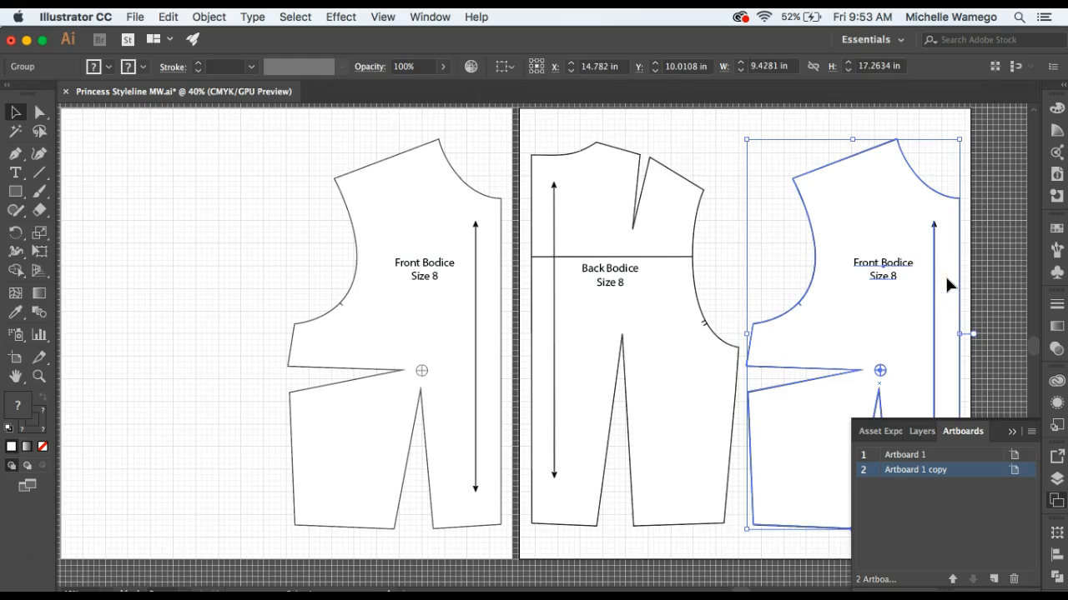
key(Delete)
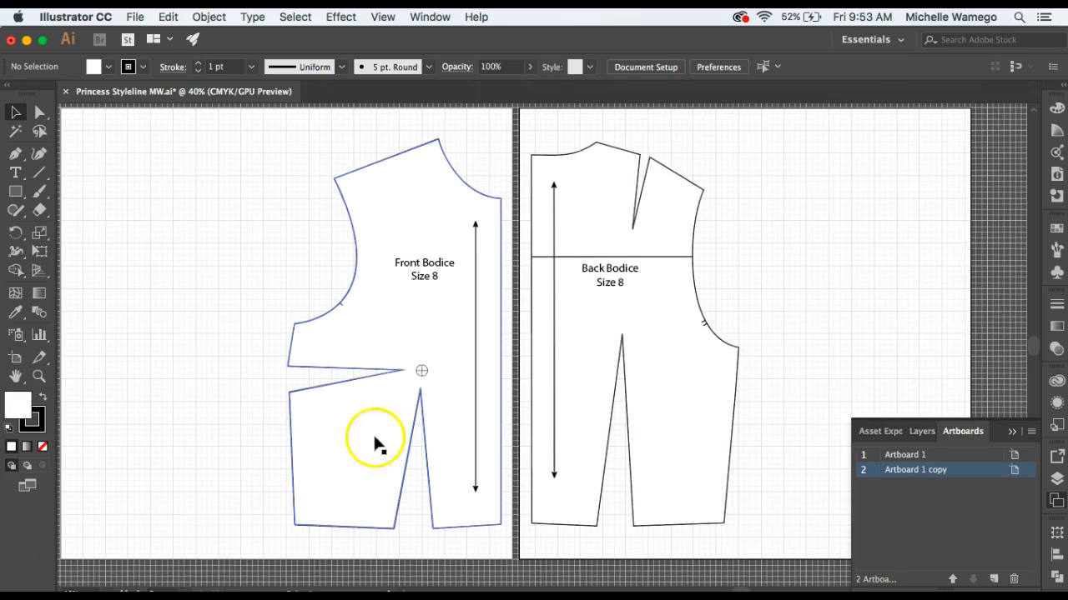
Ungroup the front bodice pattern on the first artboard and move it slightly inward from the artboard's right edge.
drag(264, 436, 386, 431)
click(525, 330)
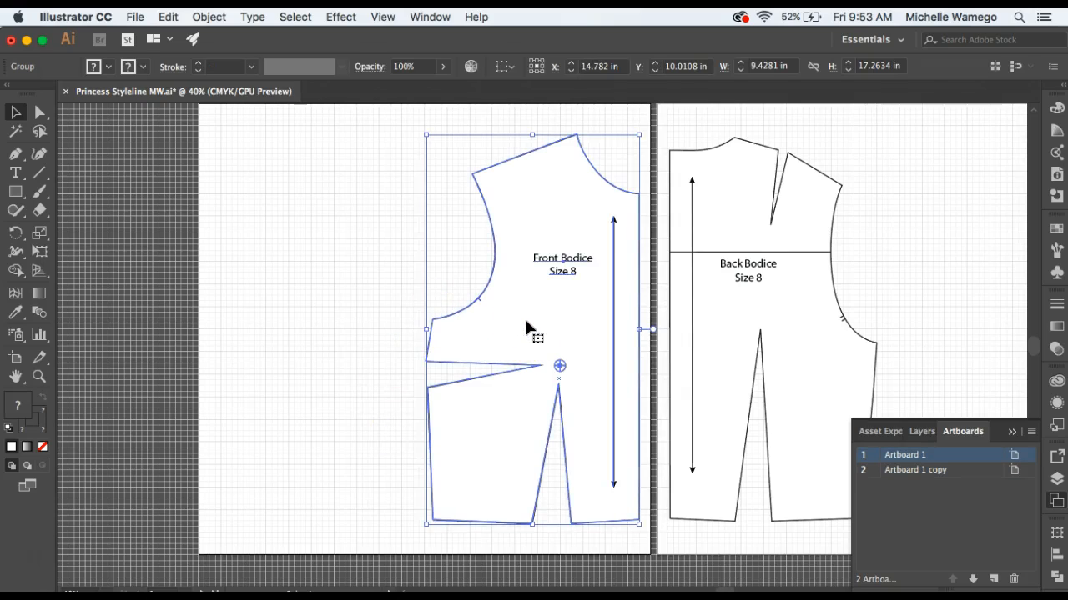
click(209, 17)
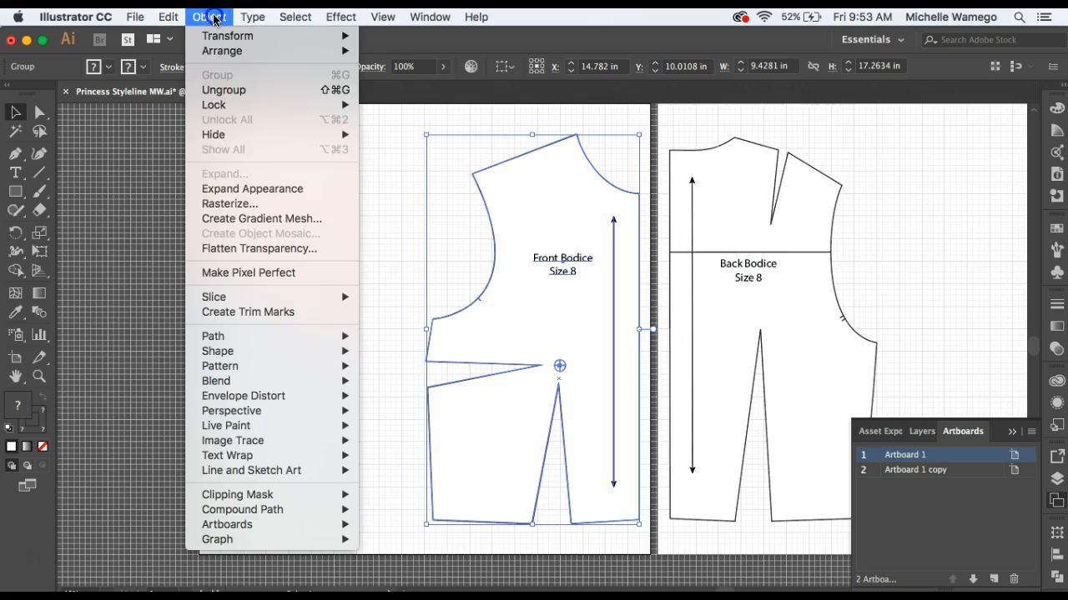
click(224, 90)
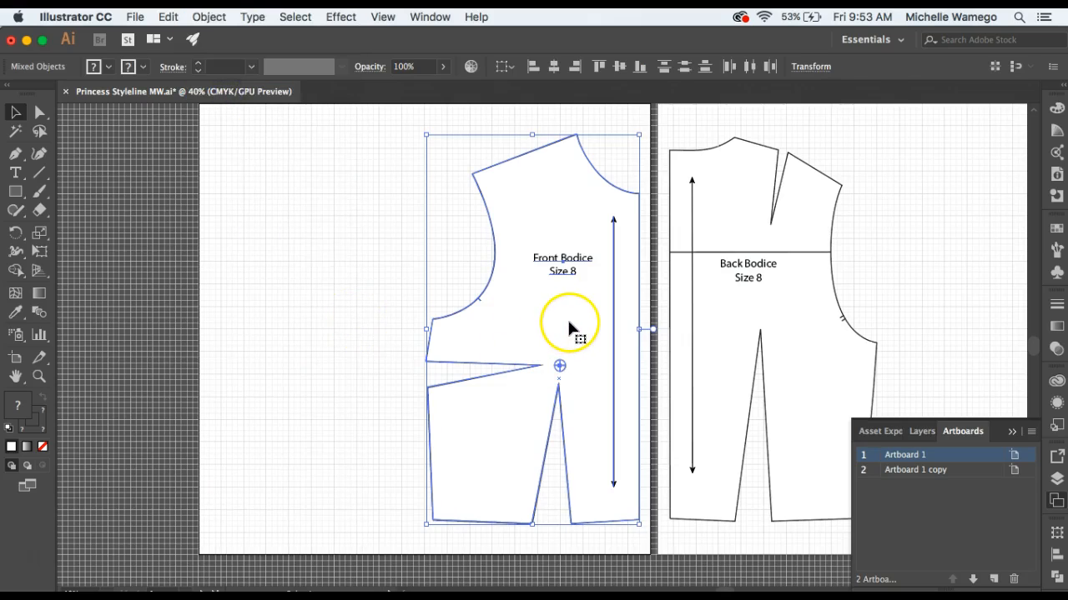
drag(569, 328, 535, 321)
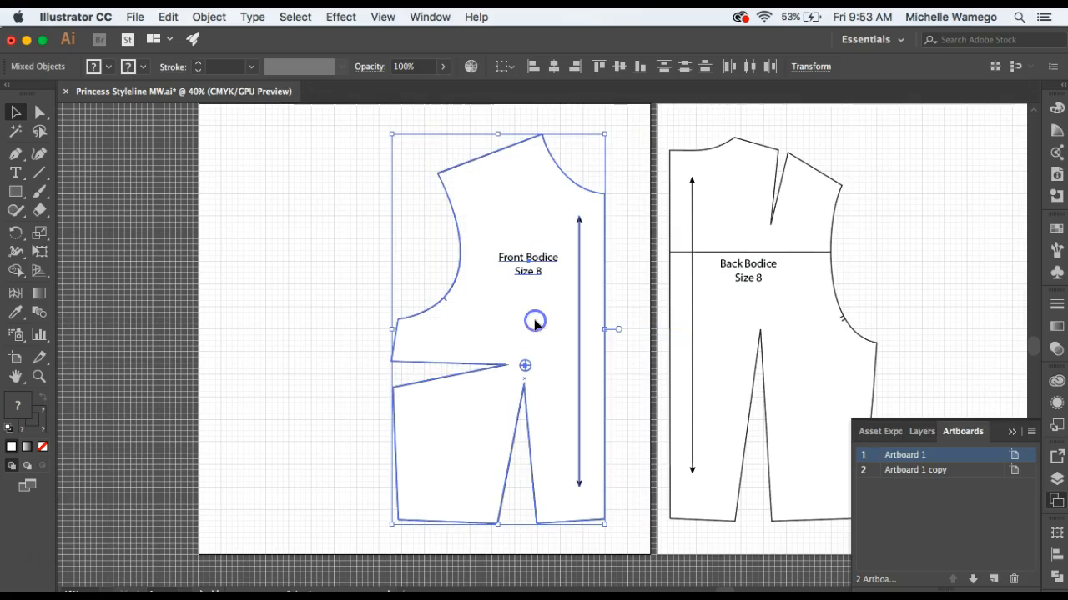
Move the Front Bodice Size 8 label and grainline arrow together up and outward, placing the arrow beyond the front bodice's center front edge.
drag(605, 193, 606, 196)
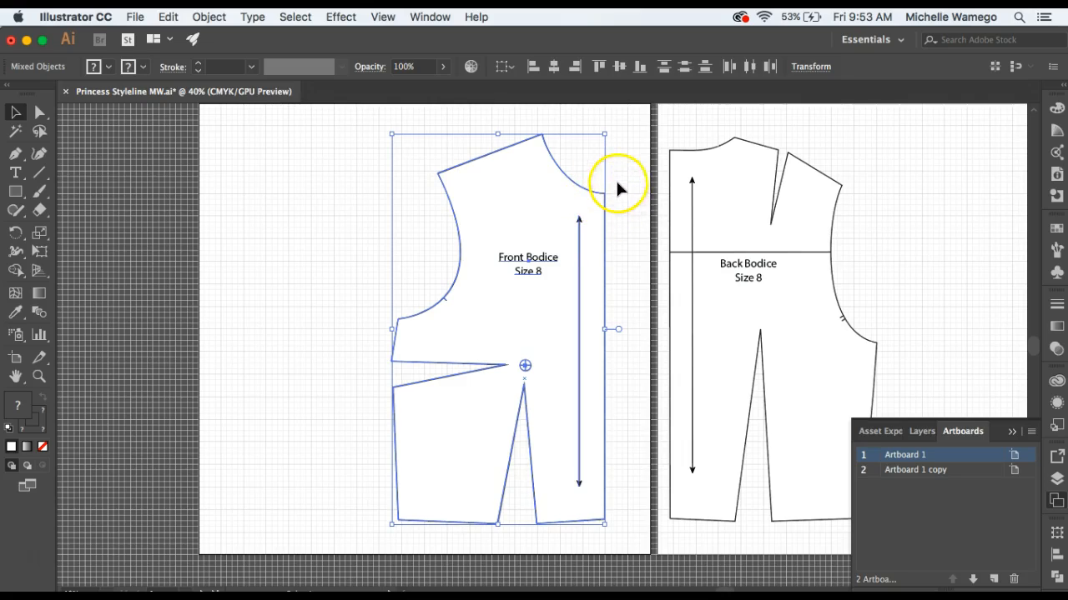
click(624, 255)
click(517, 273)
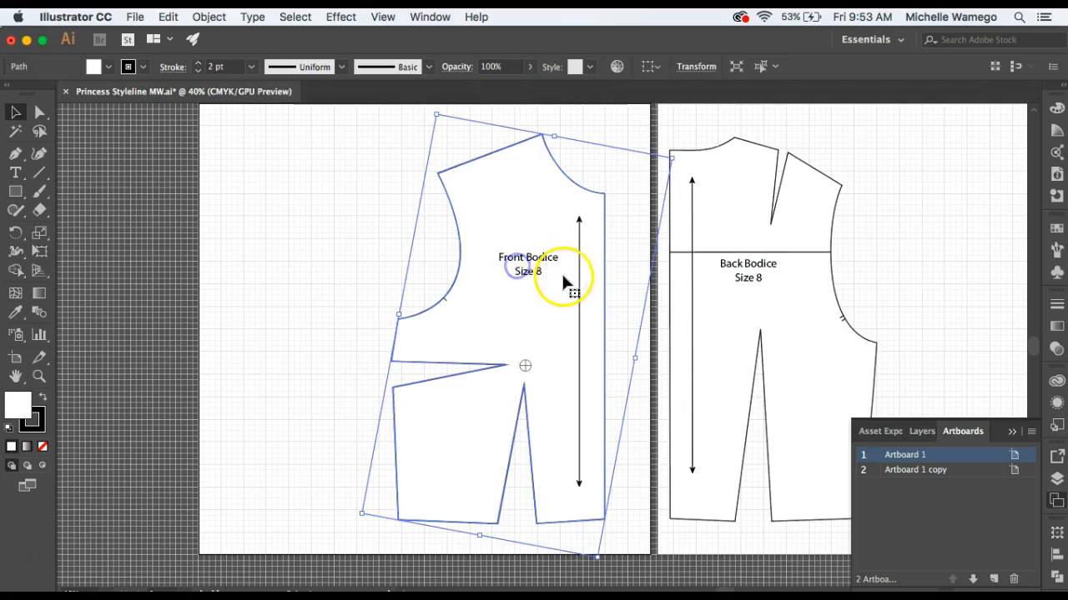
click(576, 281)
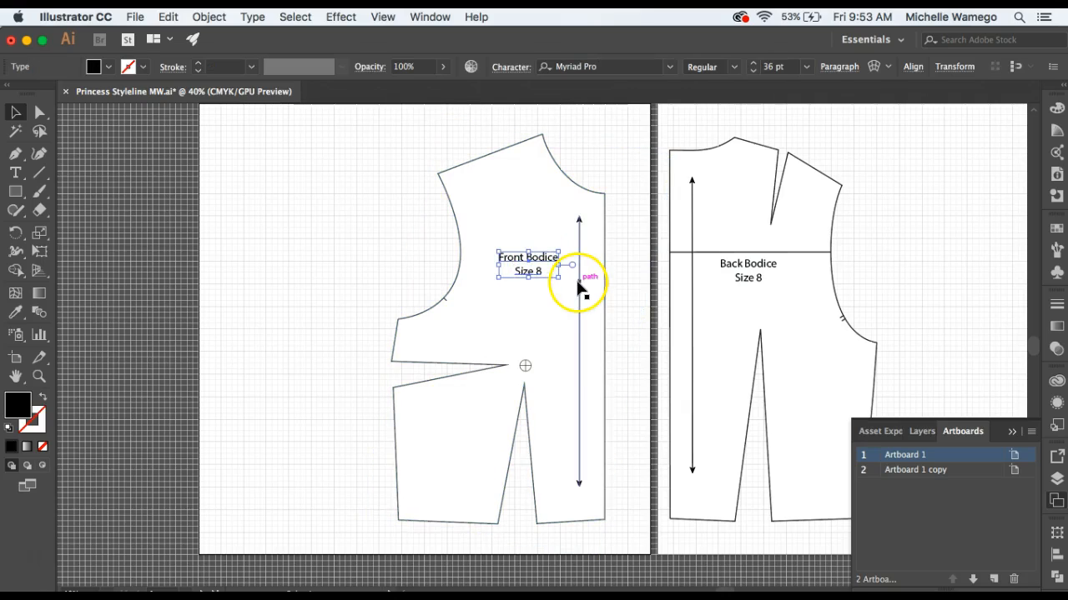
drag(582, 285, 639, 182)
click(631, 392)
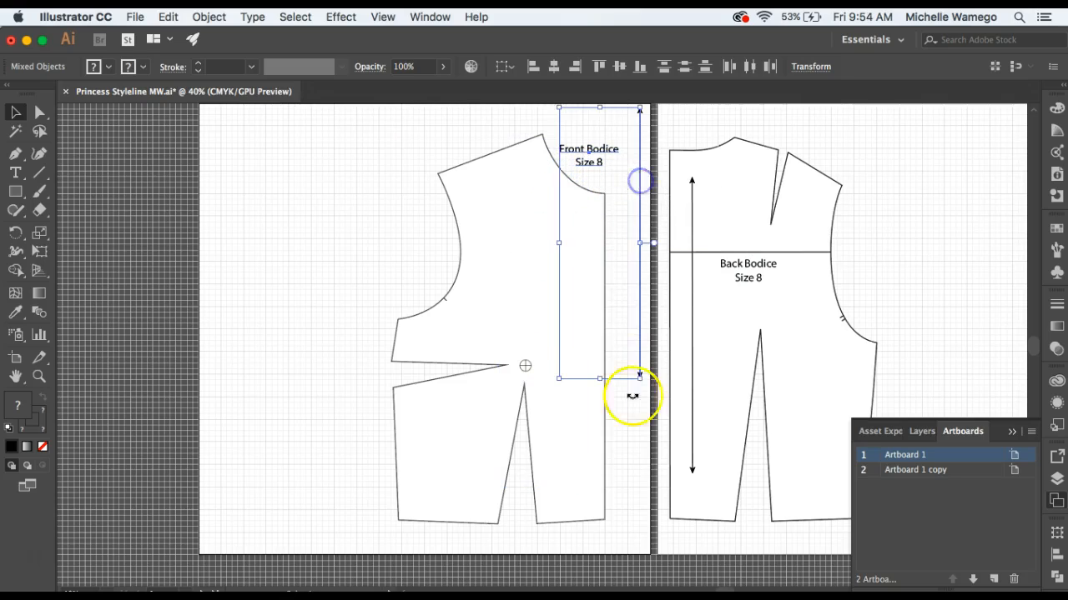
Set the front bodice outline's fill to none and deselect it.
click(527, 367)
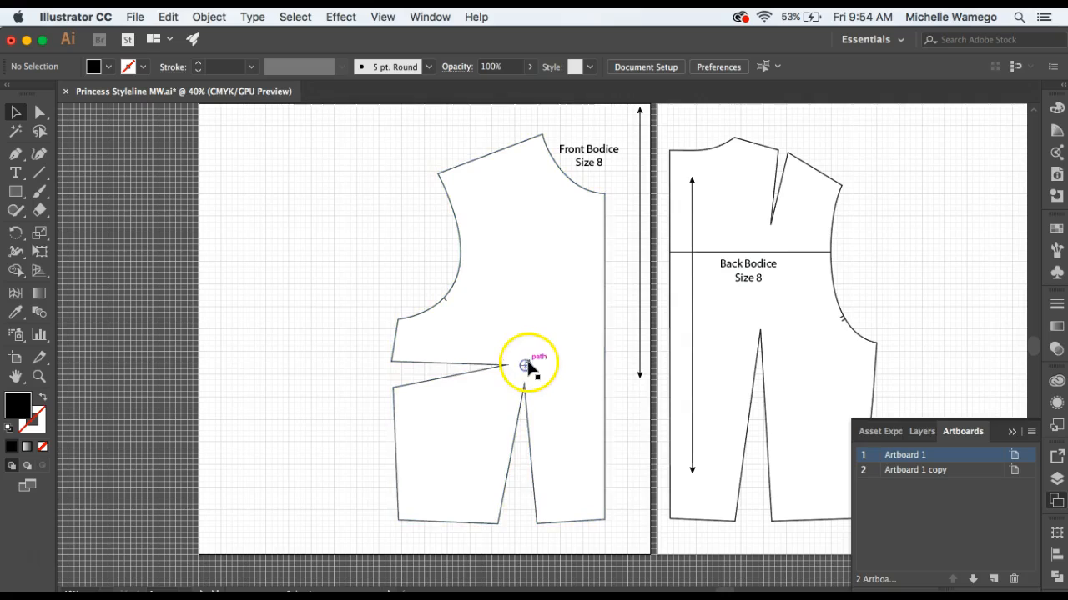
click(553, 434)
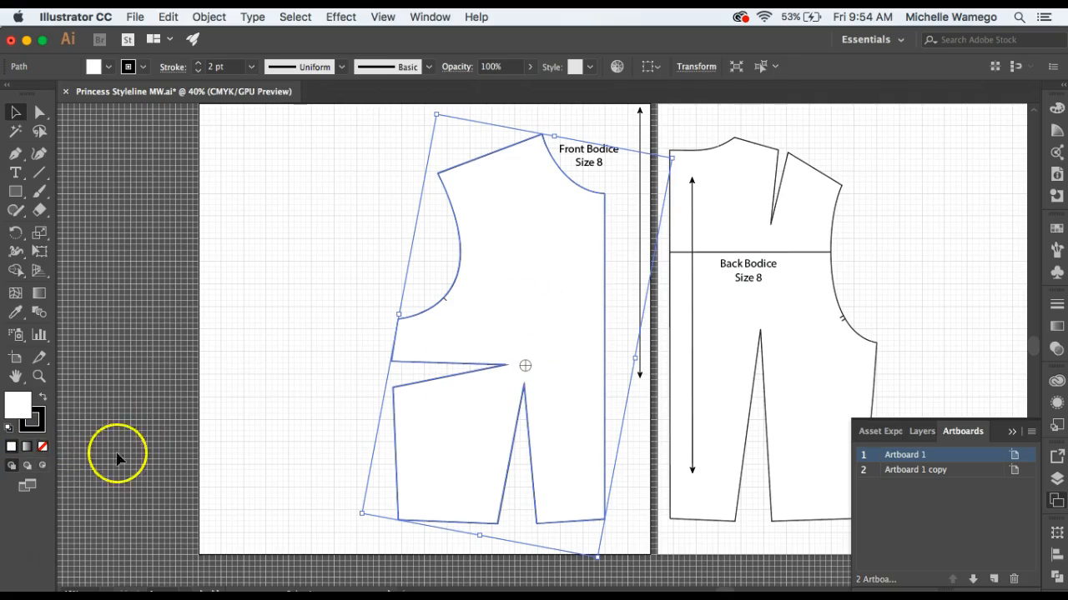
click(42, 450)
click(236, 417)
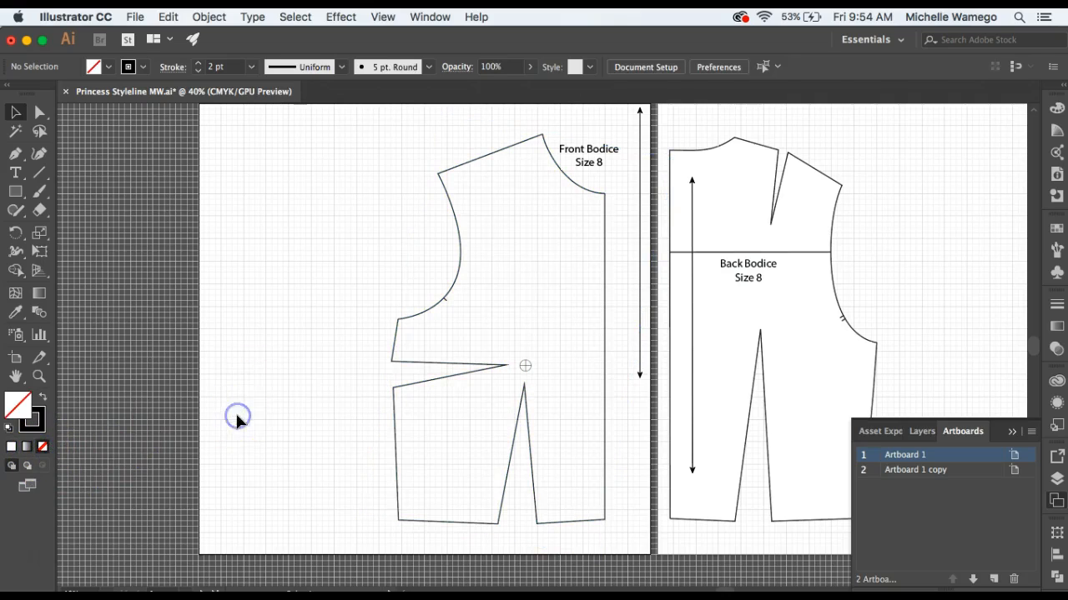
click(245, 400)
Move the back bodice pattern slightly inward from the second artboard's left edge and deselect it.
click(788, 325)
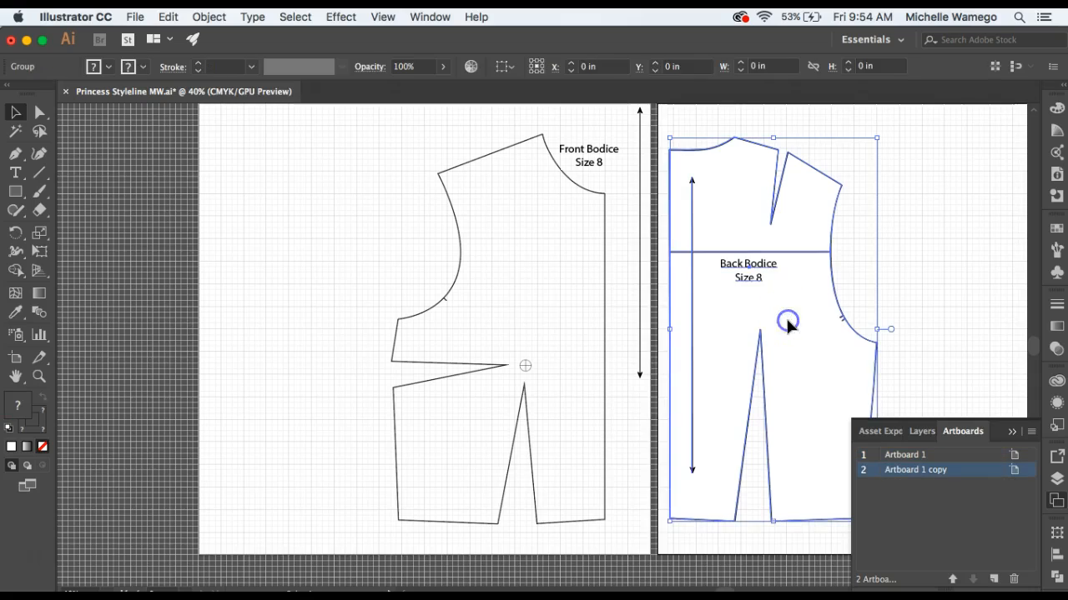
drag(789, 326, 815, 321)
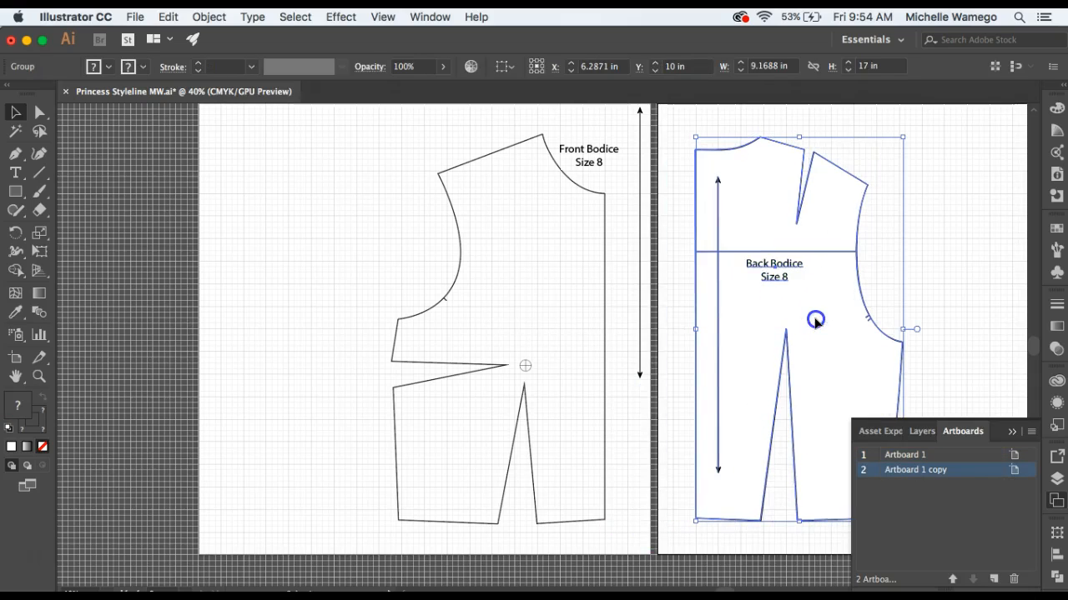
click(678, 313)
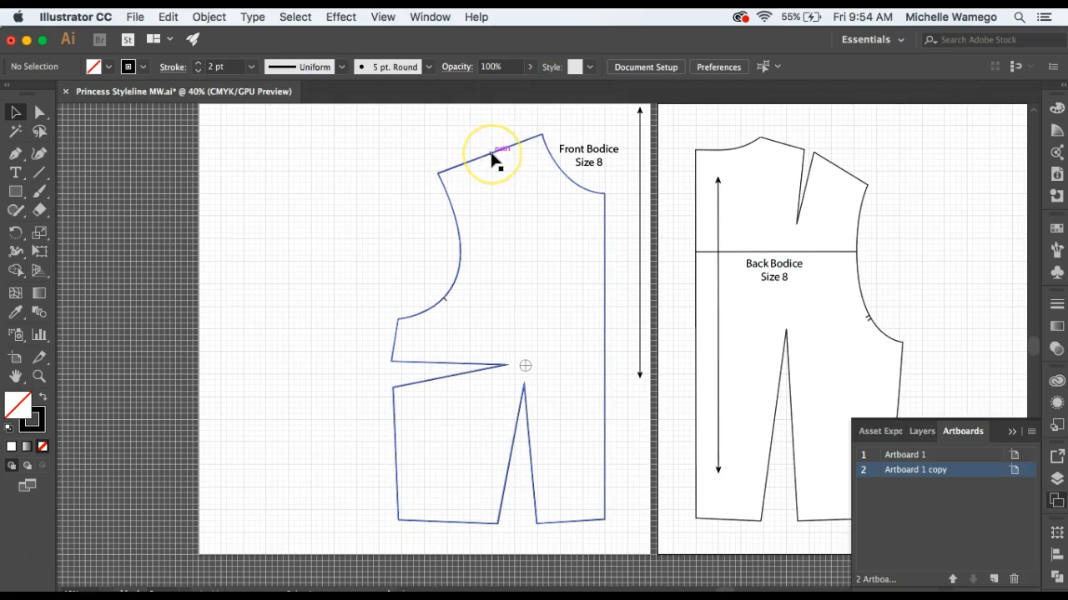
click(498, 185)
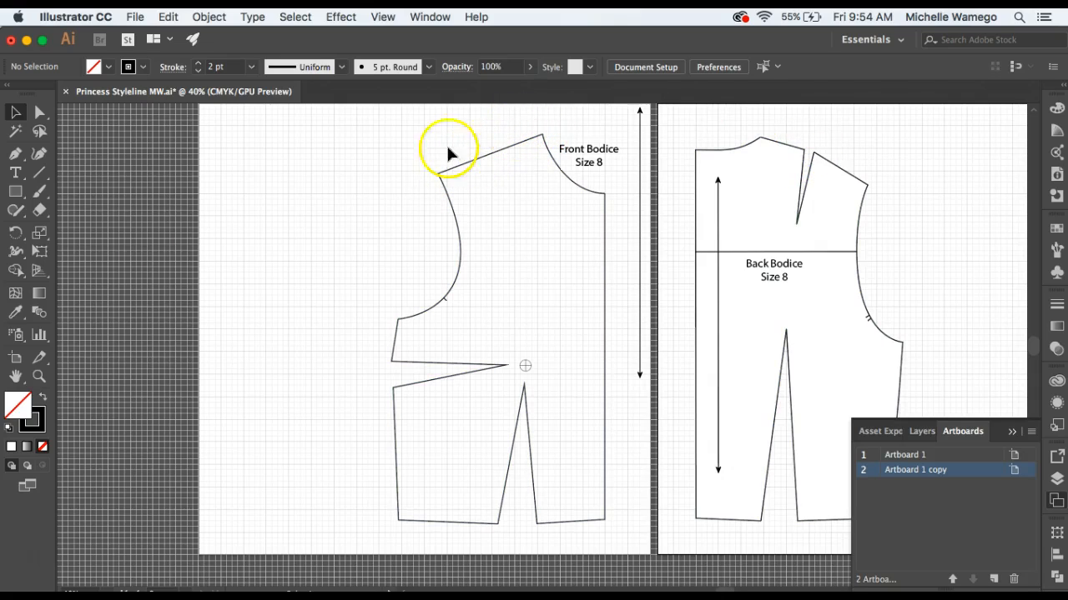
Copy the back bodice's shoulder segment between the neckline and the shoulder dart, and paste it in front in place.
click(38, 376)
click(818, 164)
click(513, 357)
drag(513, 356, 609, 352)
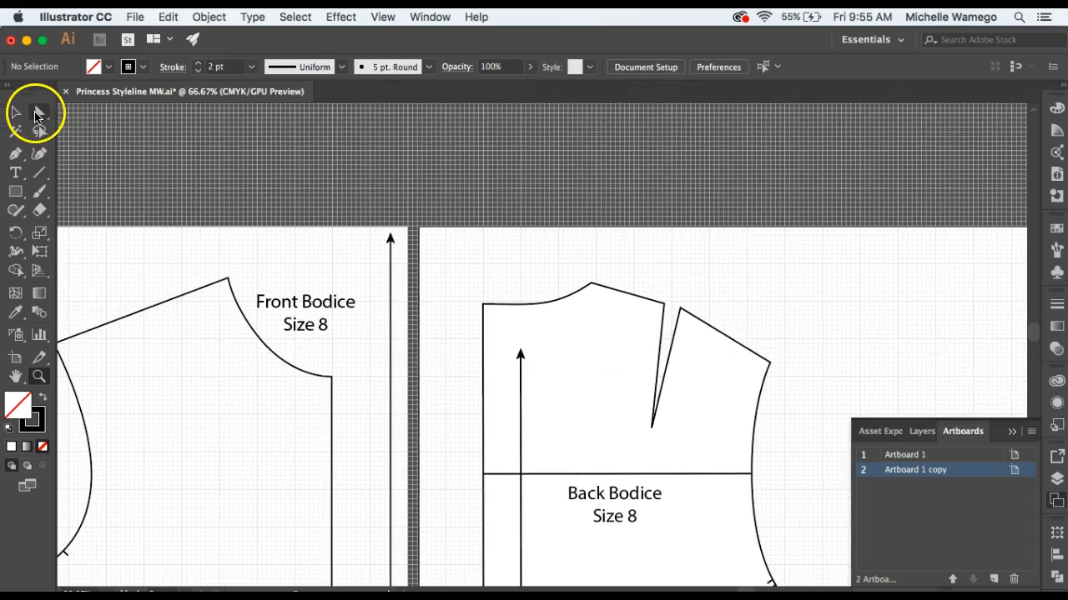
click(38, 113)
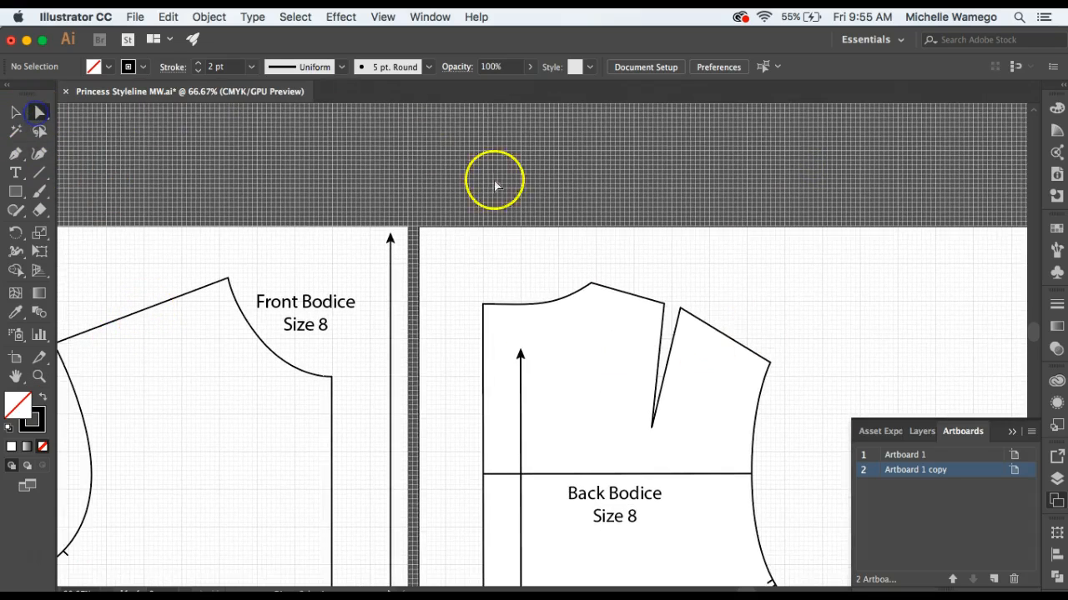
click(629, 299)
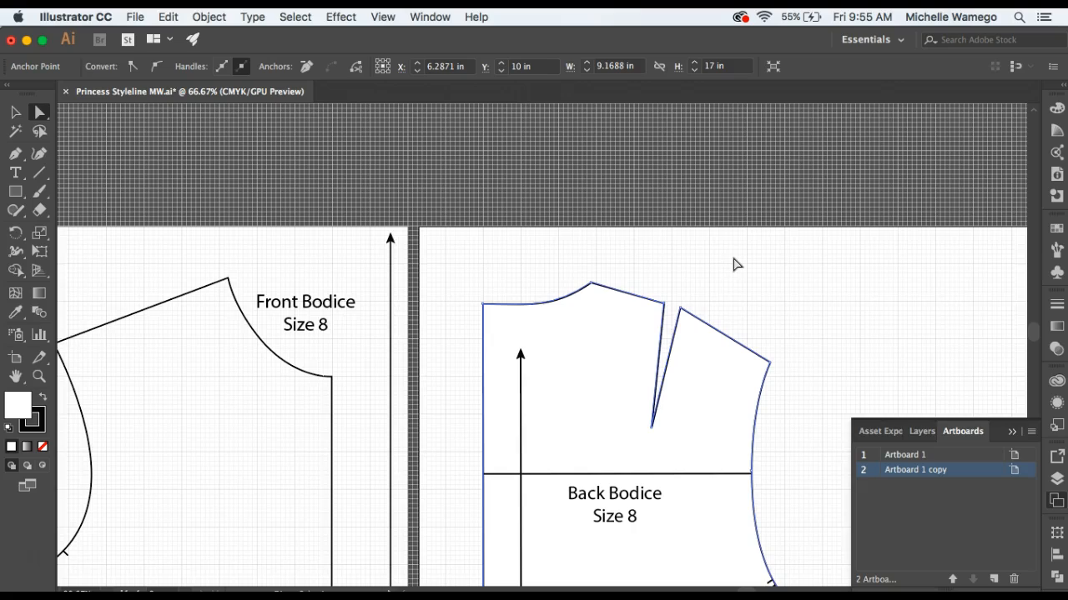
key(super)
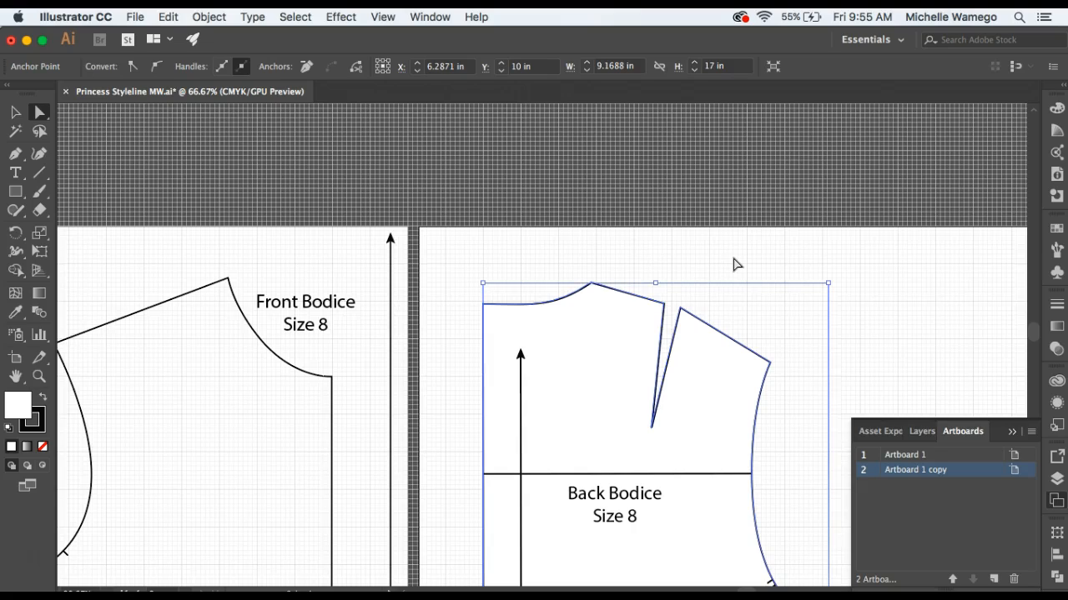
key(super)
key(super+f)
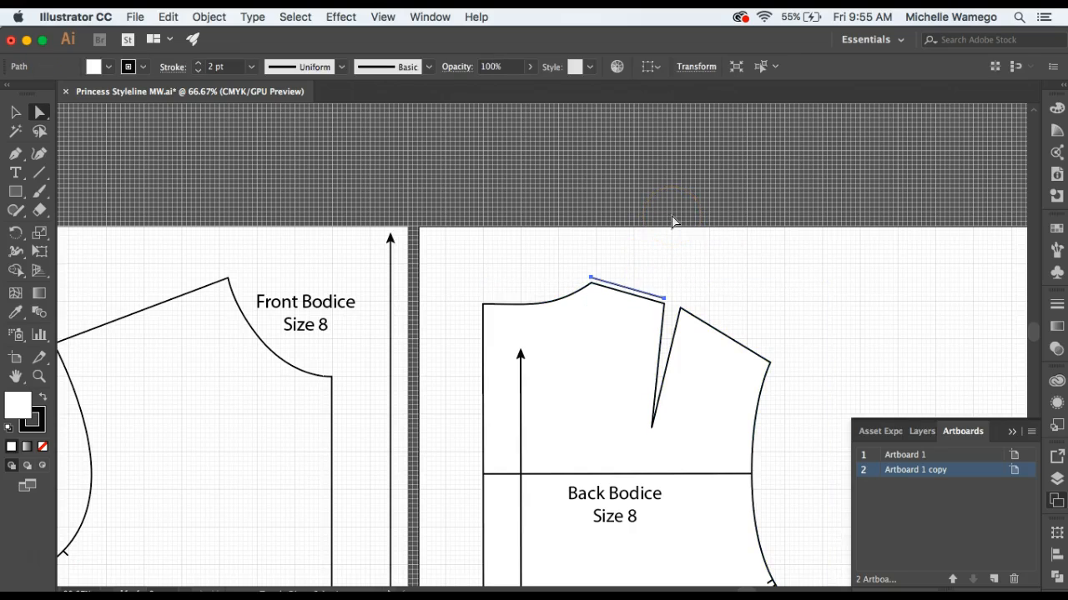
Nudge the copied back shoulder segment across to the front bodice until it overlaps the neck end of the front shoulder.
key(shift+Left)
key(shift+Left)
key(shift+Left)
key(shift+Left)
key(shift+Left)
key(shift+Left)
key(shift+Left)
key(shift+Left)
key(shift+Left)
key(shift+Left)
key(shift+Left)
key(shift+Left)
key(shift+Left)
key(shift+Left)
key(shift+Left)
key(shift+Left)
key(shift+Left)
key(shift+Left)
key(shift+Left)
key(shift+Left)
key(shift+Left)
key(shift+Left)
key(shift+Left)
key(shift+Left)
key(shift+Left)
key(shift+Left)
key(shift+Left)
key(shift+Left)
key(shift+Left)
key(shift+Left)
key(shift+Left)
key(shift+Left)
key(shift+Left)
key(shift+Left)
key(shift+Left)
key(shift+Left)
key(shift+Left)
key(shift+Left)
key(shift+Left)
key(shift+Left)
key(shift+Left)
key(shift+Left)
key(shift+Left)
key(shift+Left)
key(shift+Left)
key(shift+Left)
key(shift+Left)
key(shift+Left)
key(shift+Left)
key(shift+Left)
key(shift+Left)
key(shift+Left)
key(shift+Left)
key(shift+Left)
key(shift+Left)
key(shift+Left)
key(shift+Left)
key(shift+Left)
key(shift+Left)
key(shift+Left)
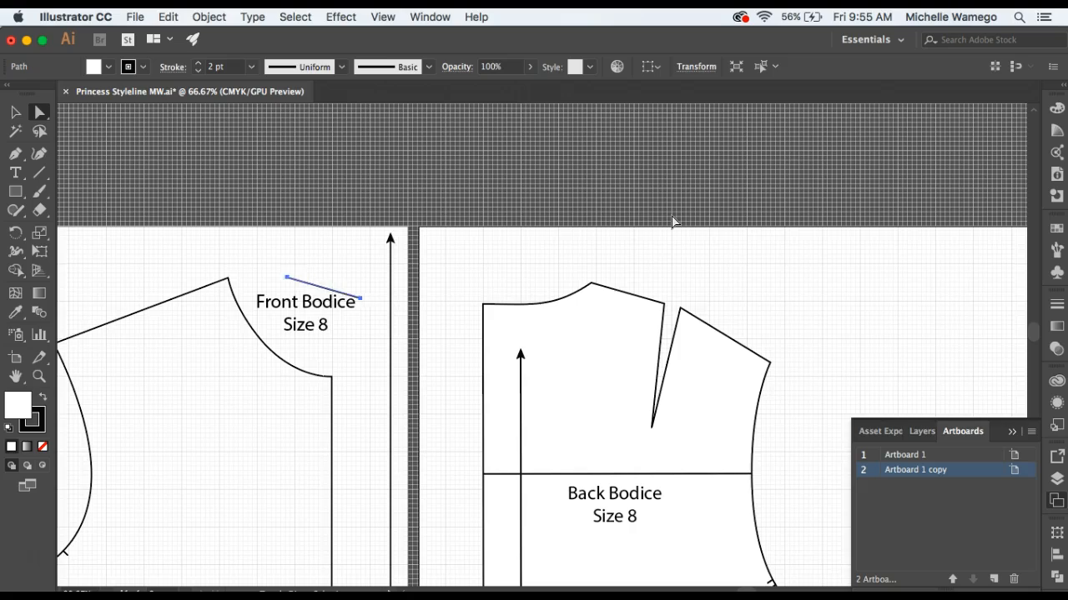
key(shift+Left)
key(shift+Left)
key(shift+Left)
key(shift+Left)
key(shift+Left)
key(shift+Left)
key(shift+Left)
key(shift+Left)
key(shift+Left)
key(shift+Left)
key(shift+Left)
Rotate the copied segment parallel to the front shoulder seam and place it just above the seam, with one end at the neck point.
click(39, 376)
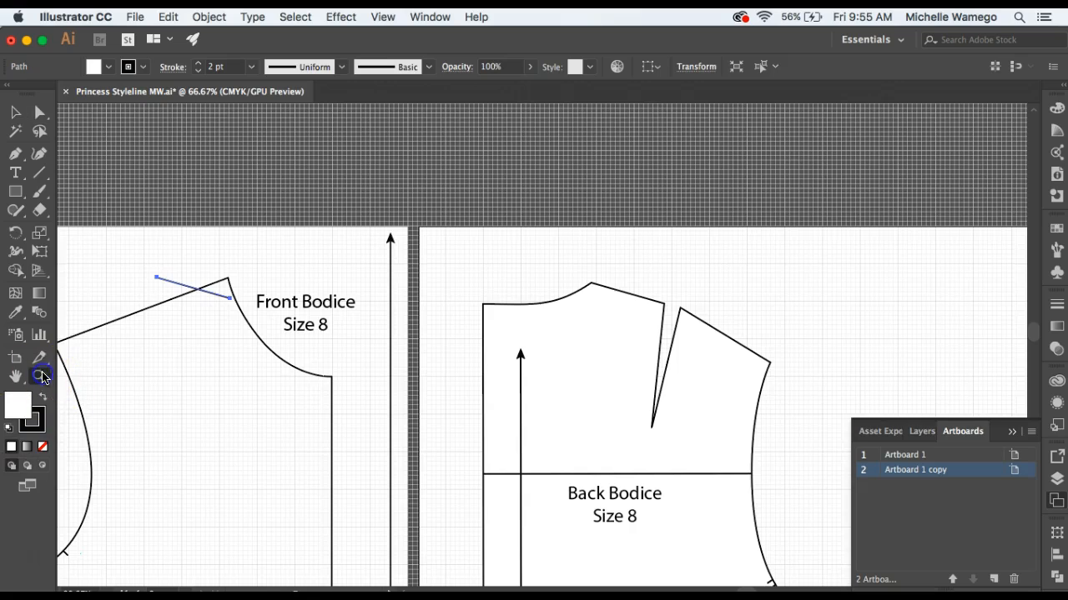
click(212, 301)
click(176, 323)
click(582, 336)
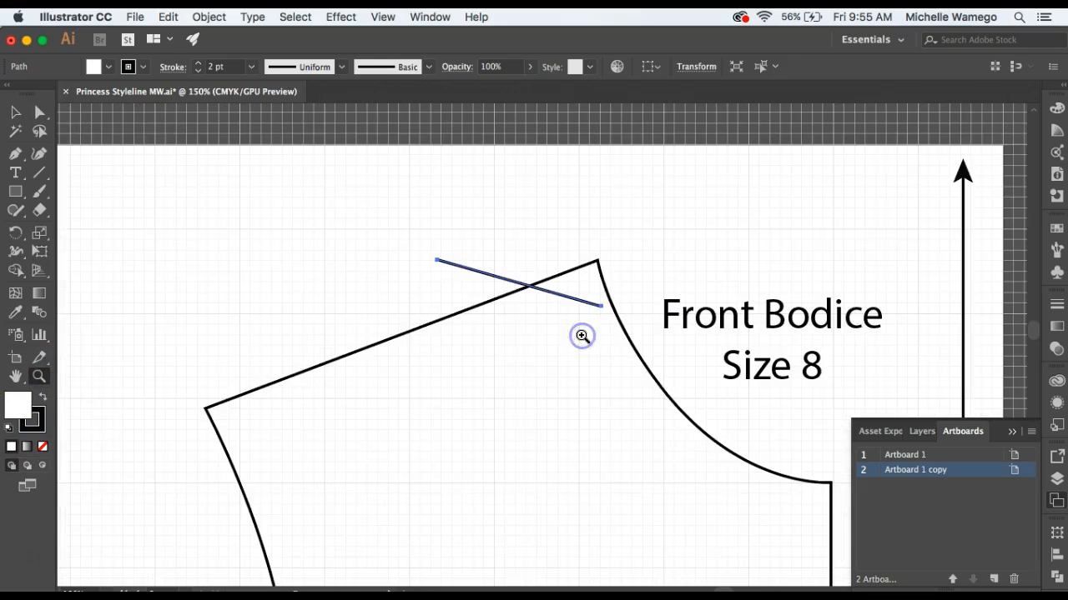
click(15, 112)
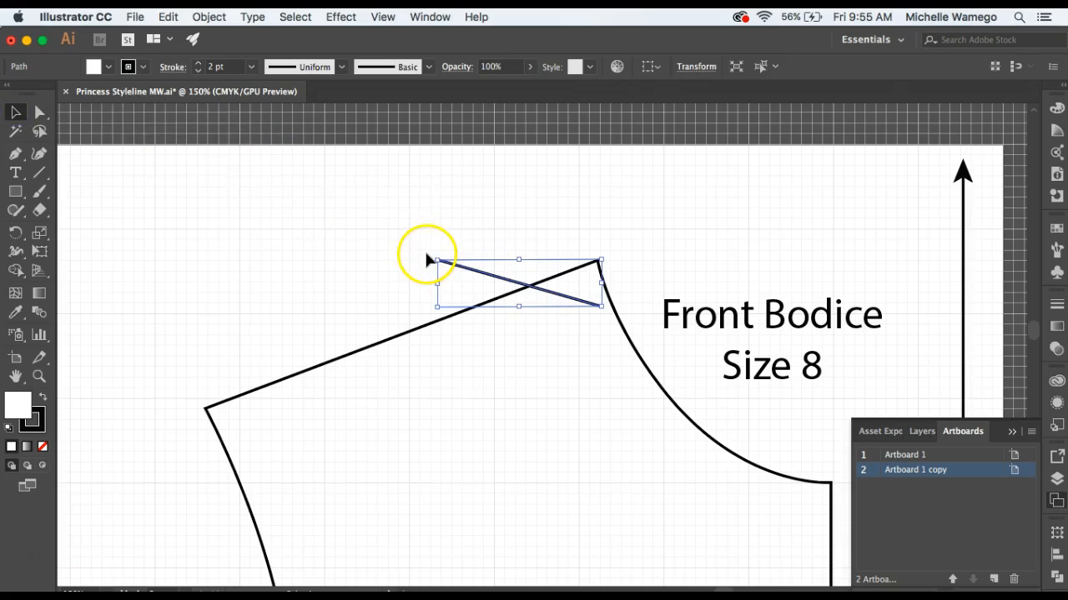
drag(432, 254, 430, 311)
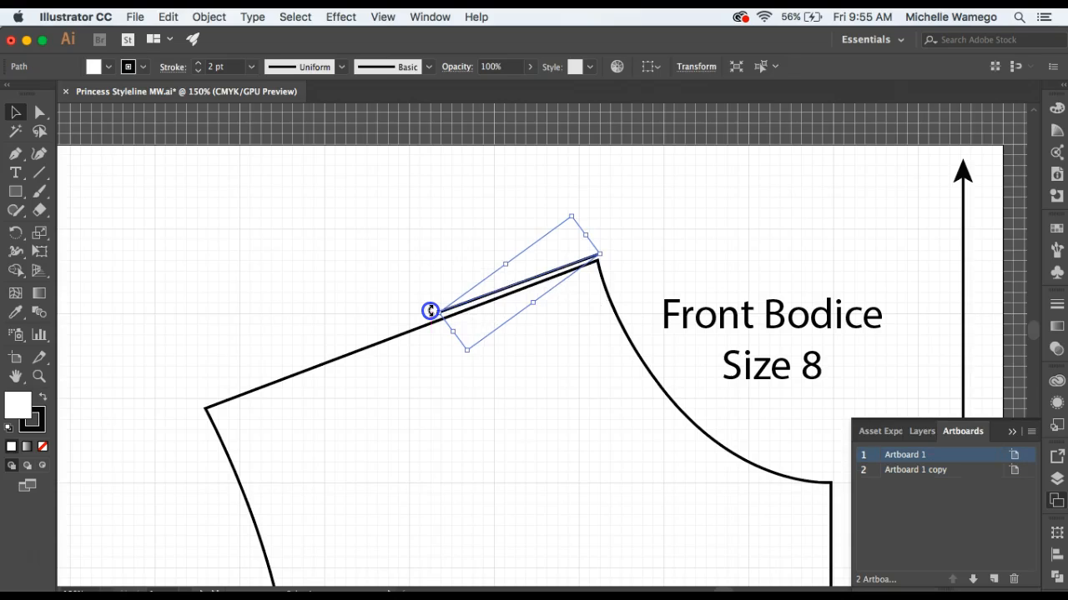
drag(536, 282, 530, 281)
key(Down)
key(Right)
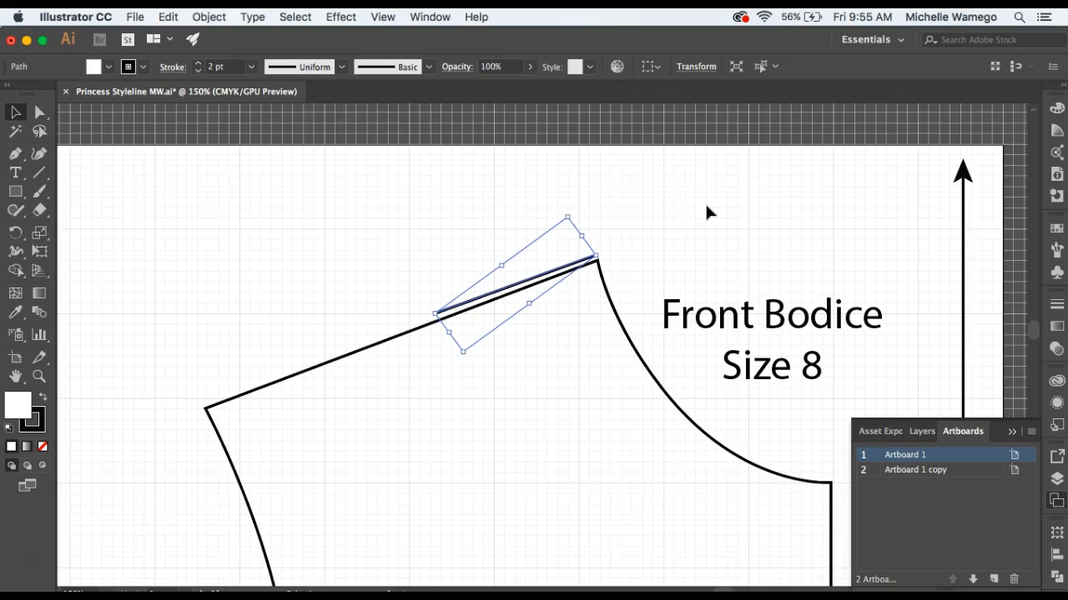
click(705, 210)
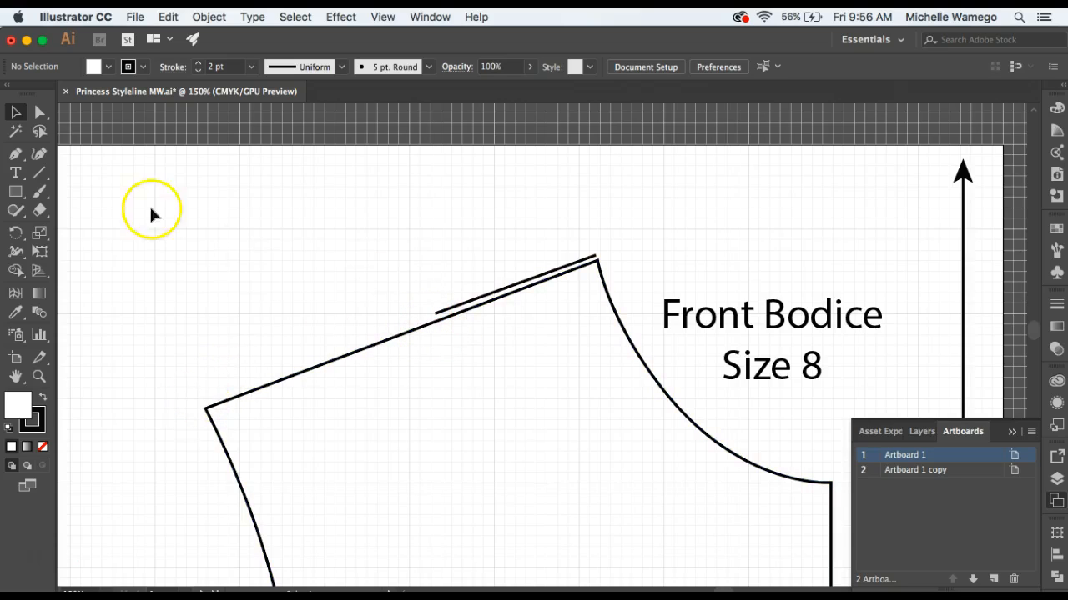
Tear off the pen tool group and add an anchor point on the front shoulder seam at the copied segment's outer end.
click(15, 156)
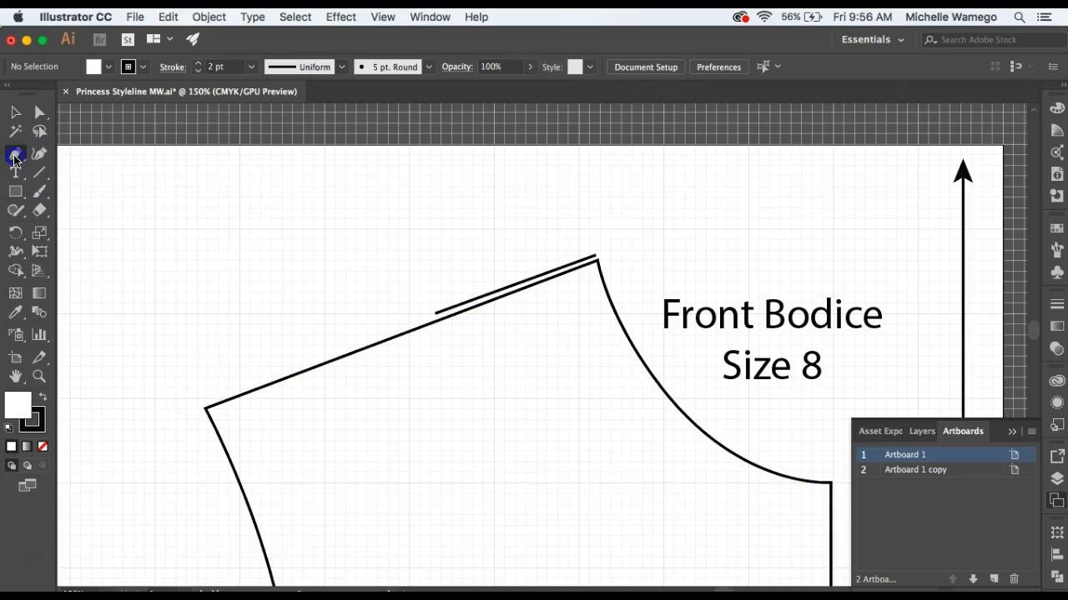
drag(188, 185, 208, 182)
drag(66, 161, 103, 113)
click(103, 143)
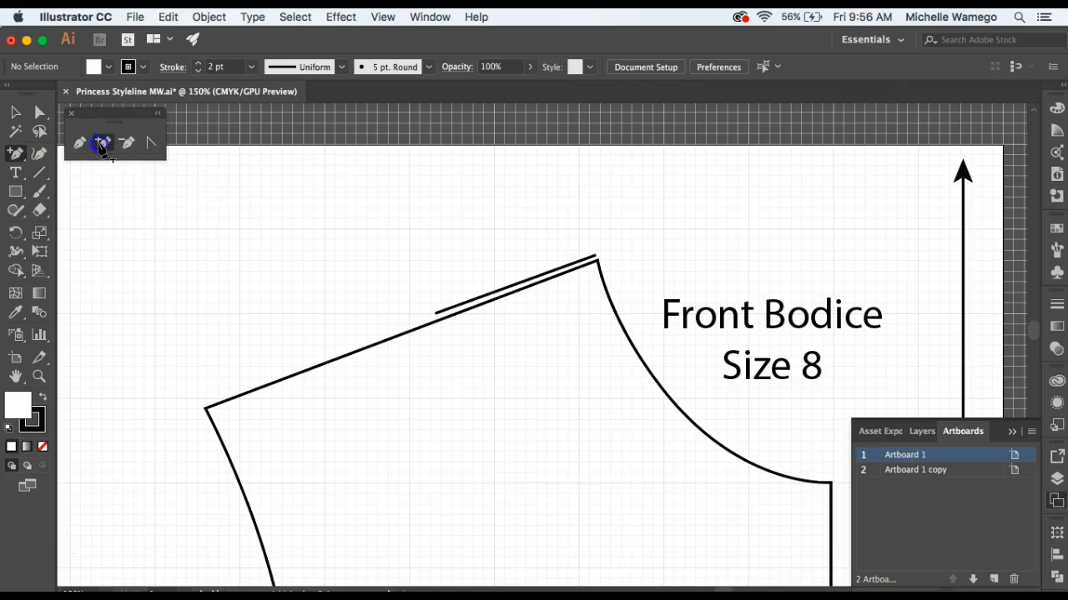
click(434, 322)
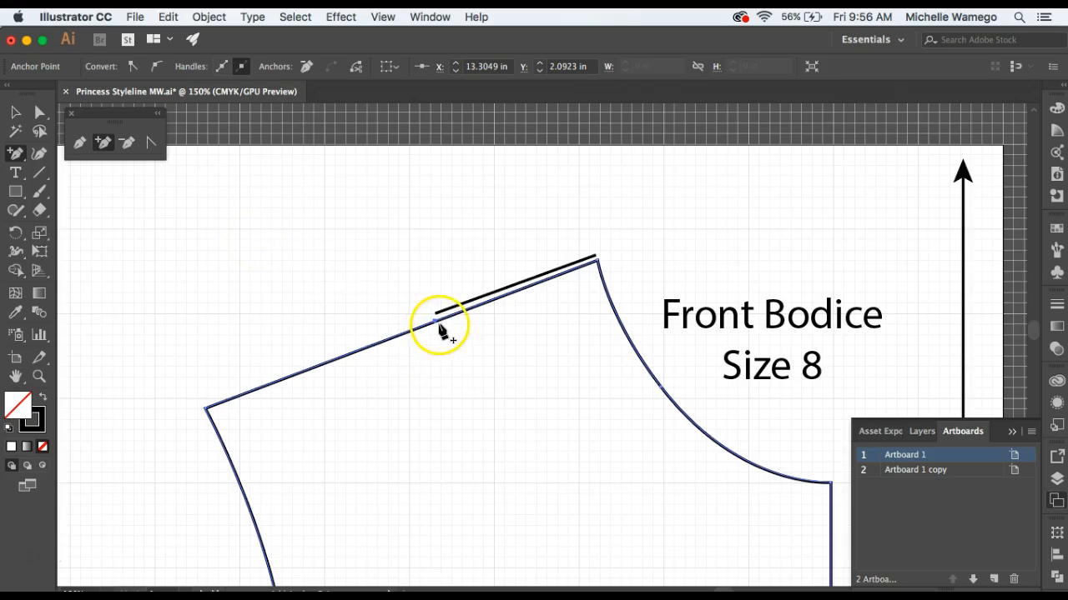
Cut the front bodice outline with the Scissors tool at the new shoulder anchor and at the waist dart's tip.
click(39, 213)
mouse_move(39, 214)
mouse_down()
mouse_move(79, 214)
mouse_move(87, 232)
mouse_up()
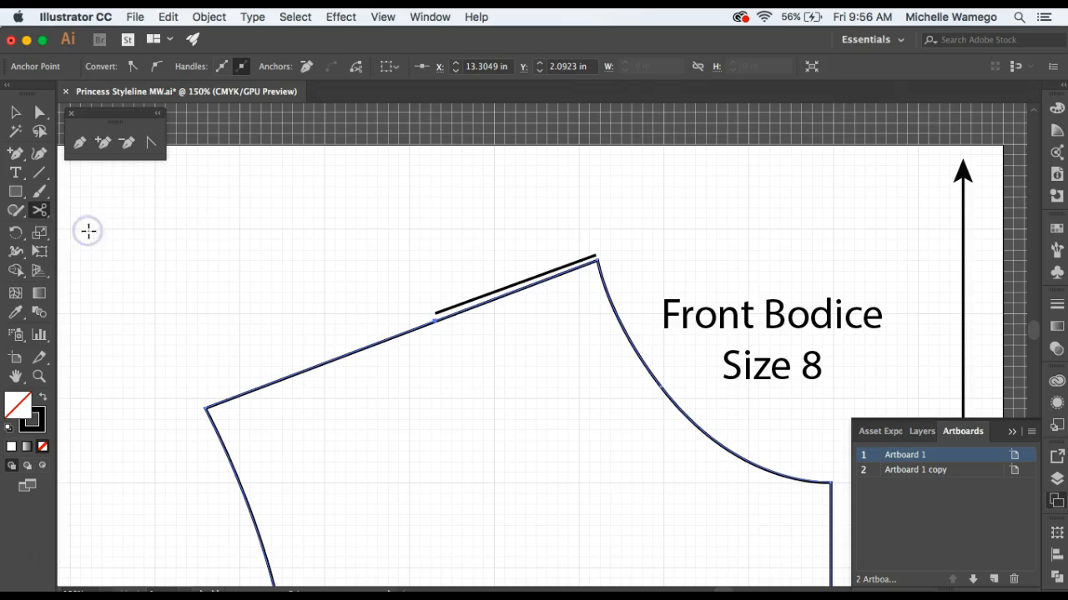
click(434, 323)
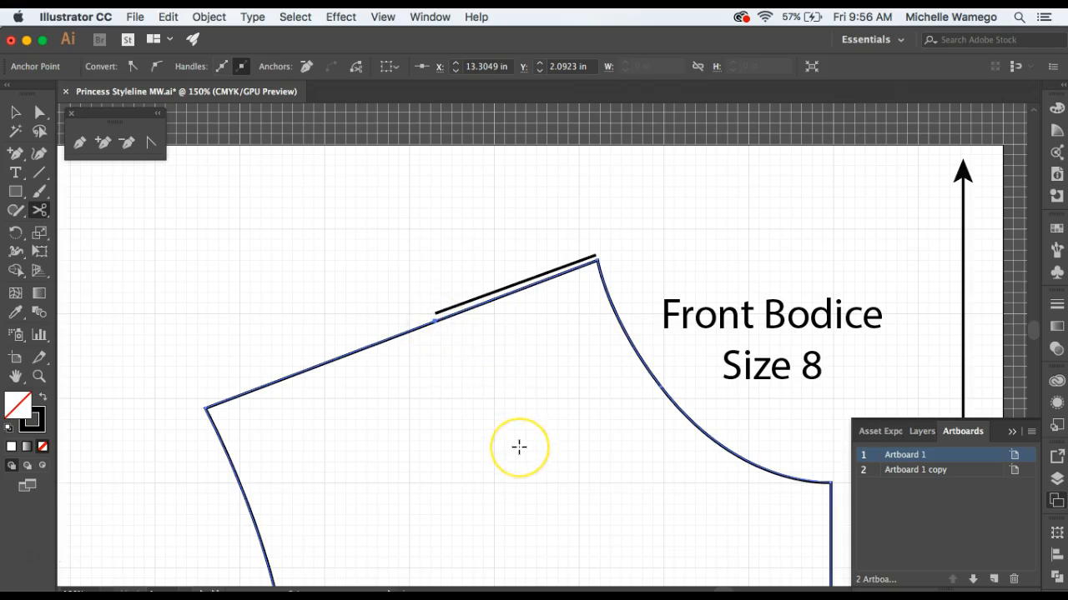
scroll(518, 447, down, 10)
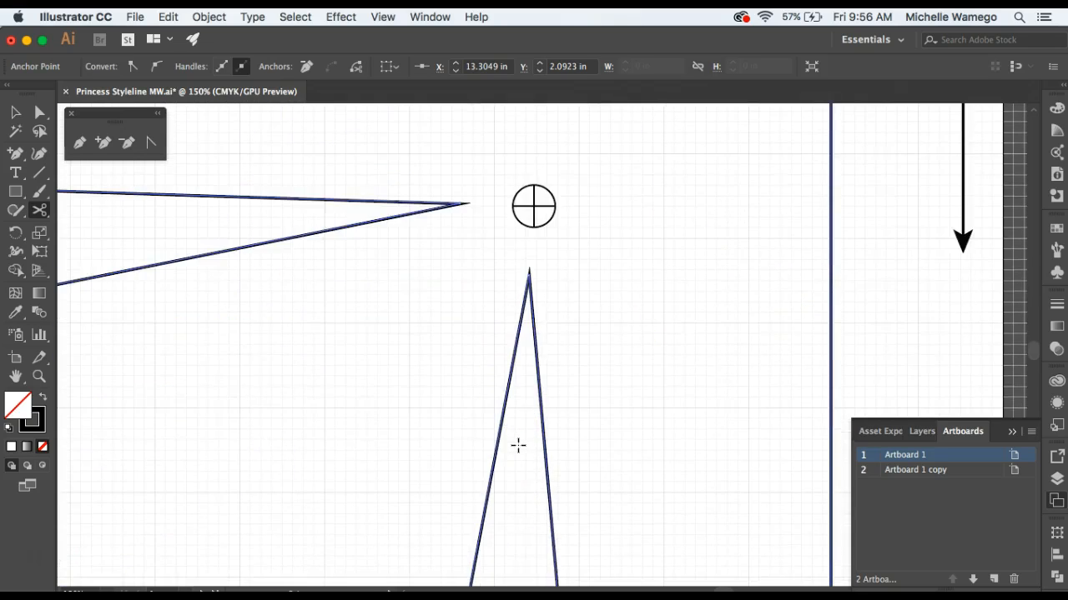
scroll(517, 444, up, 3)
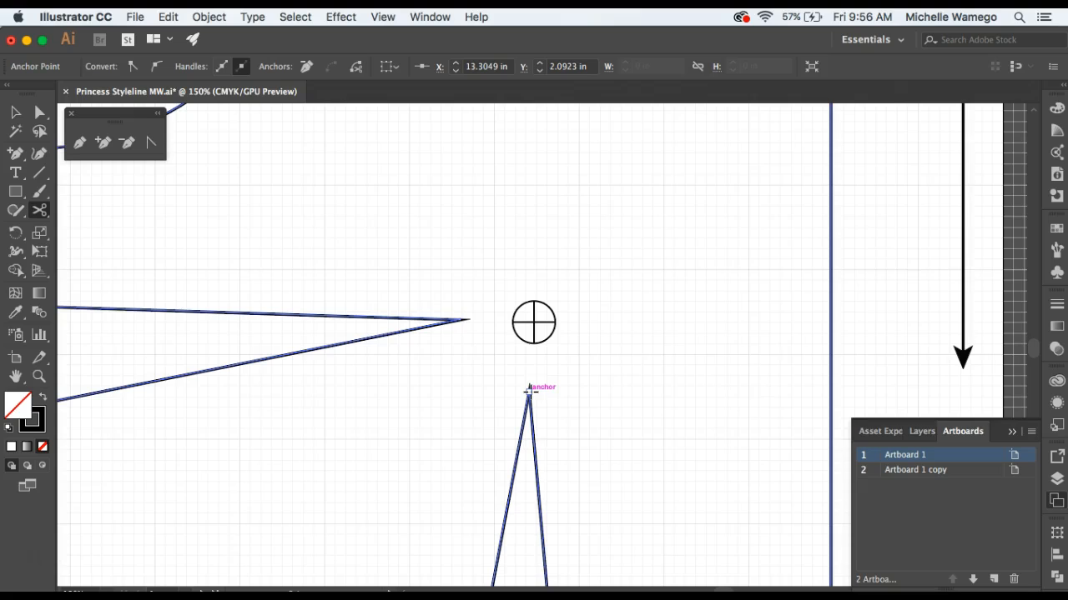
click(528, 391)
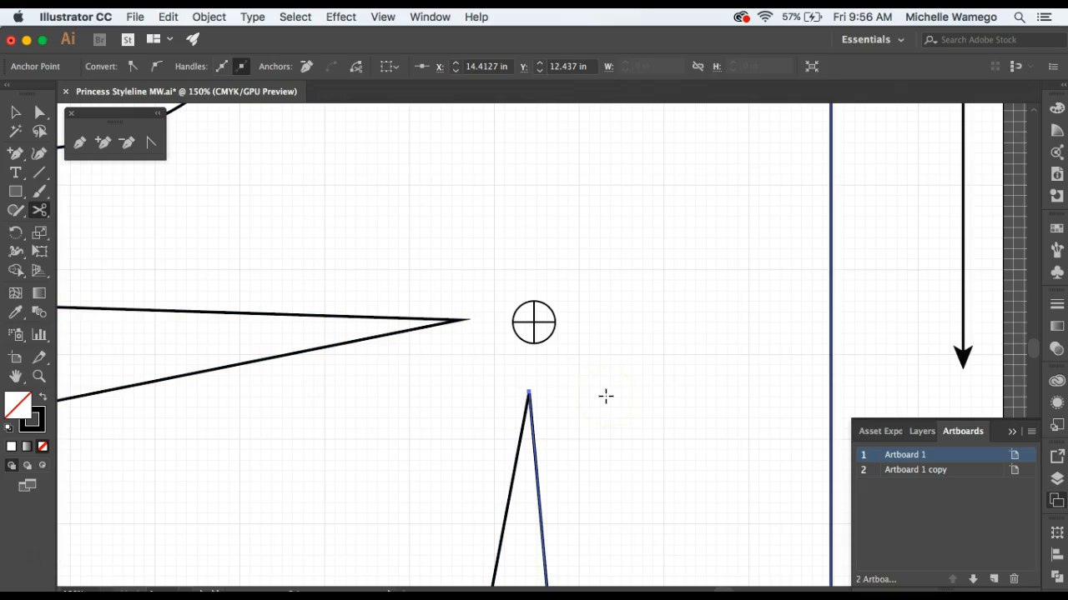
Draw the front princess styleline with the Pen tool from the cut shoulder anchor through the bust apex to the waist dart's tip, closing the side panel.
key(z)
alt+click(501, 317)
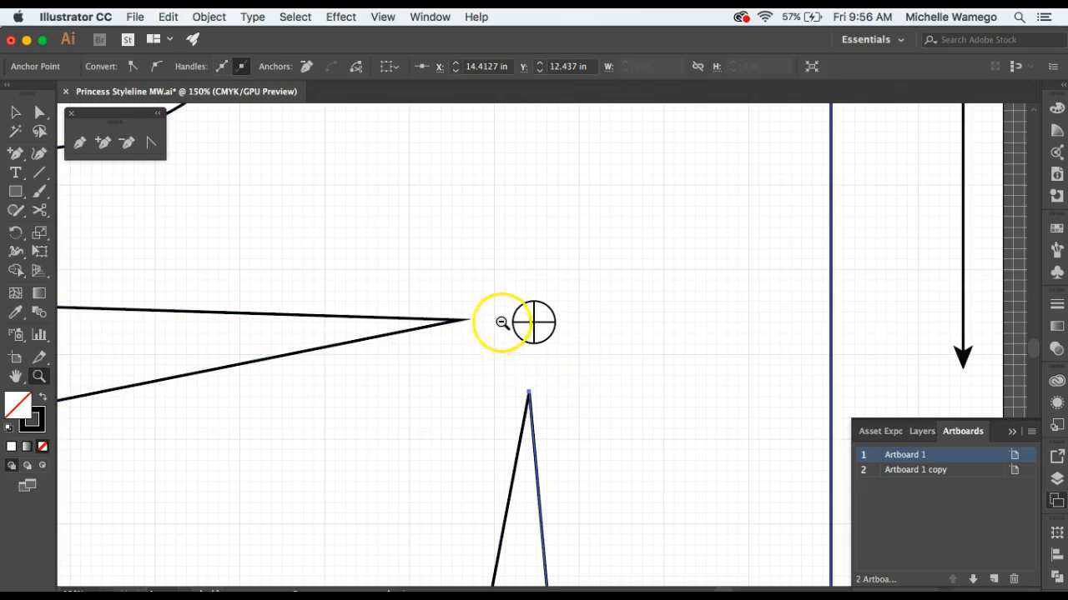
alt+click(507, 315)
alt+click(513, 315)
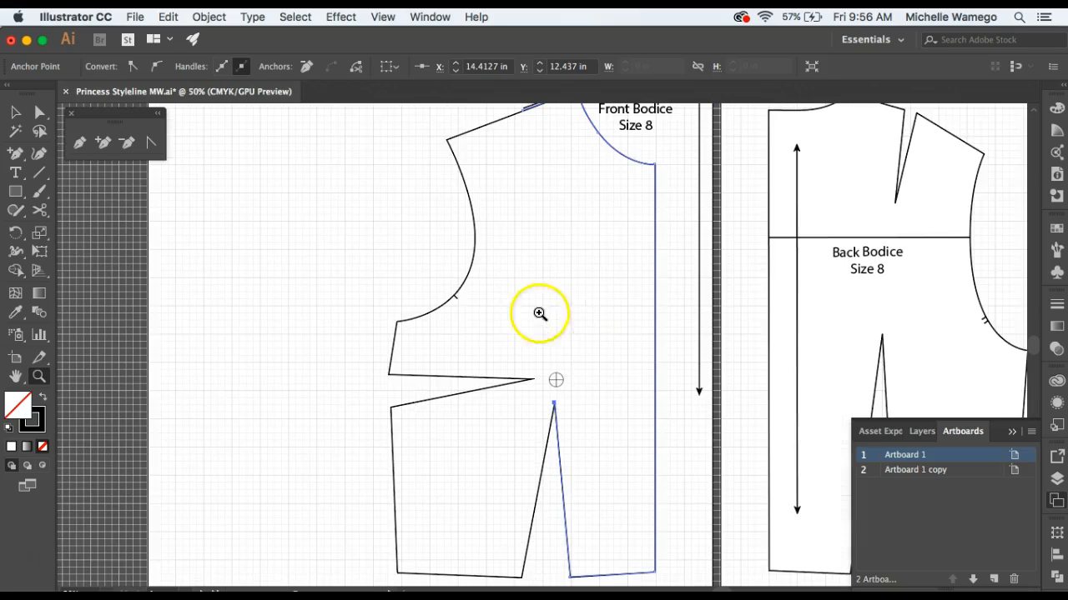
drag(567, 276, 457, 285)
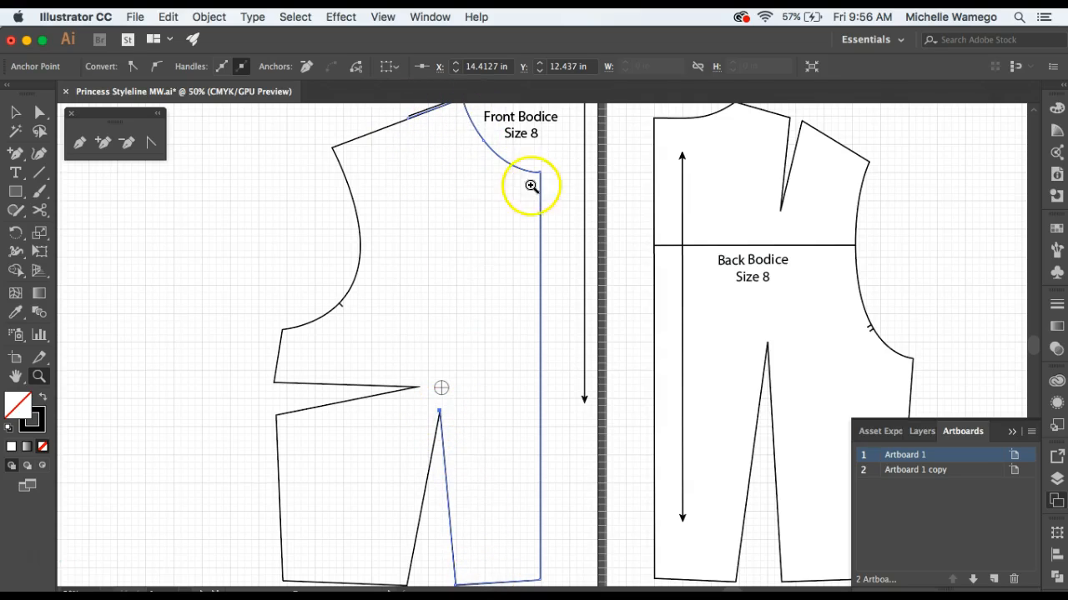
click(79, 143)
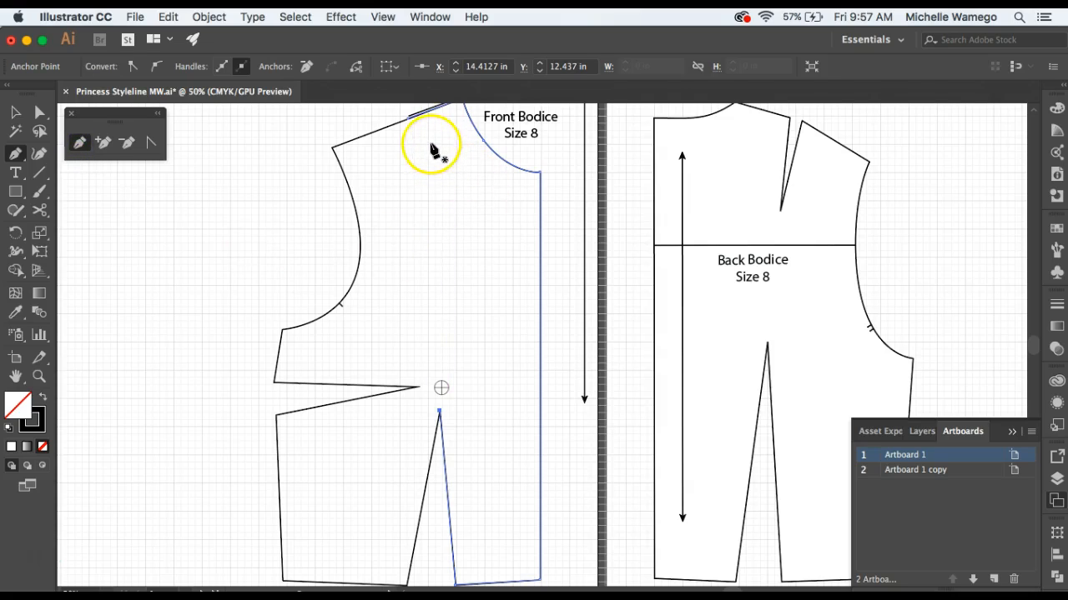
click(409, 124)
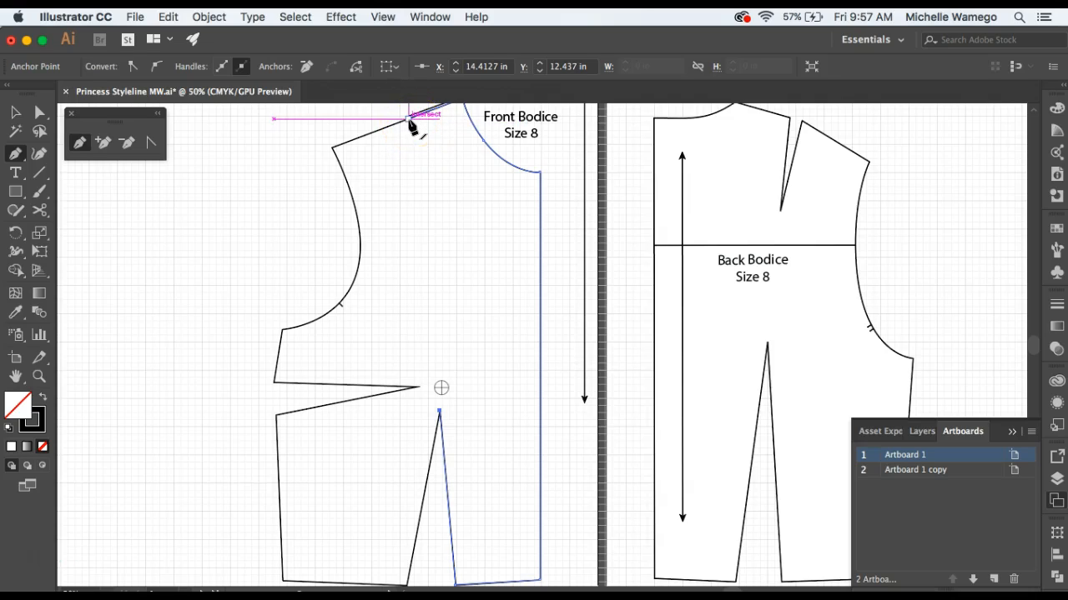
click(408, 119)
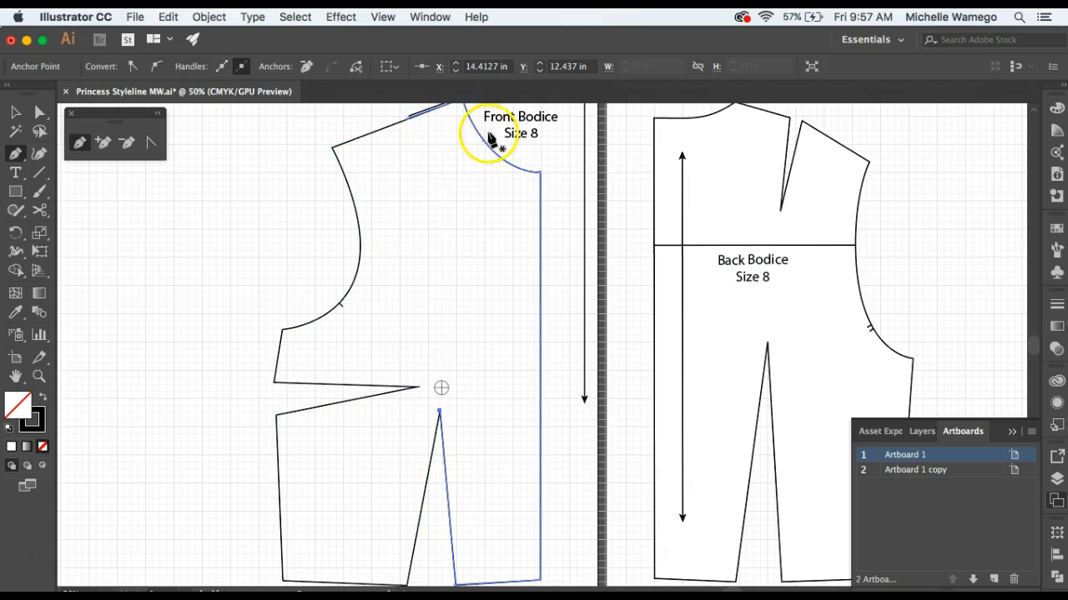
click(409, 120)
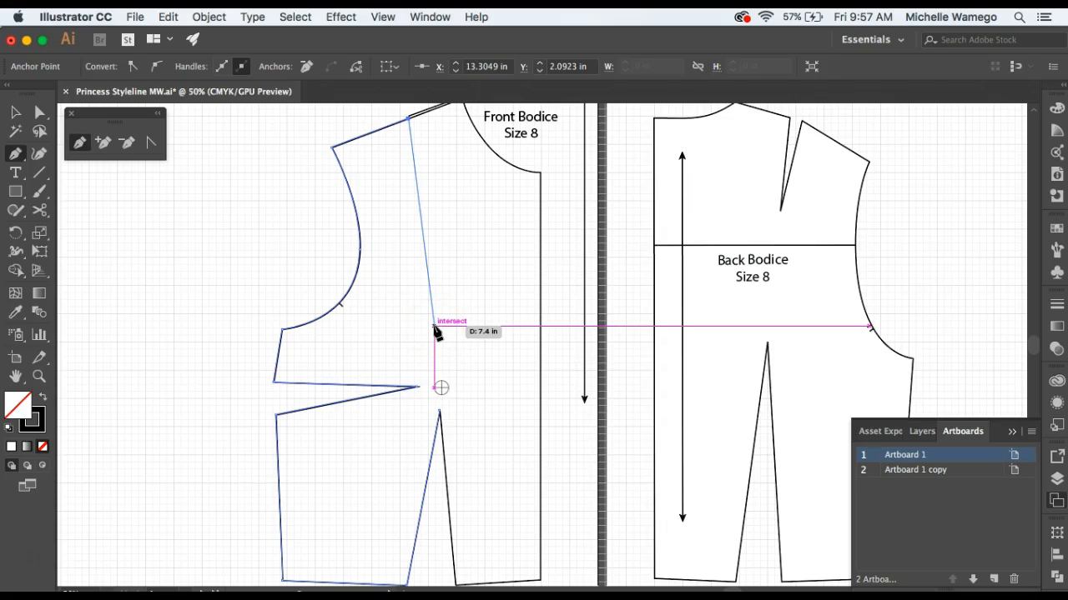
click(440, 388)
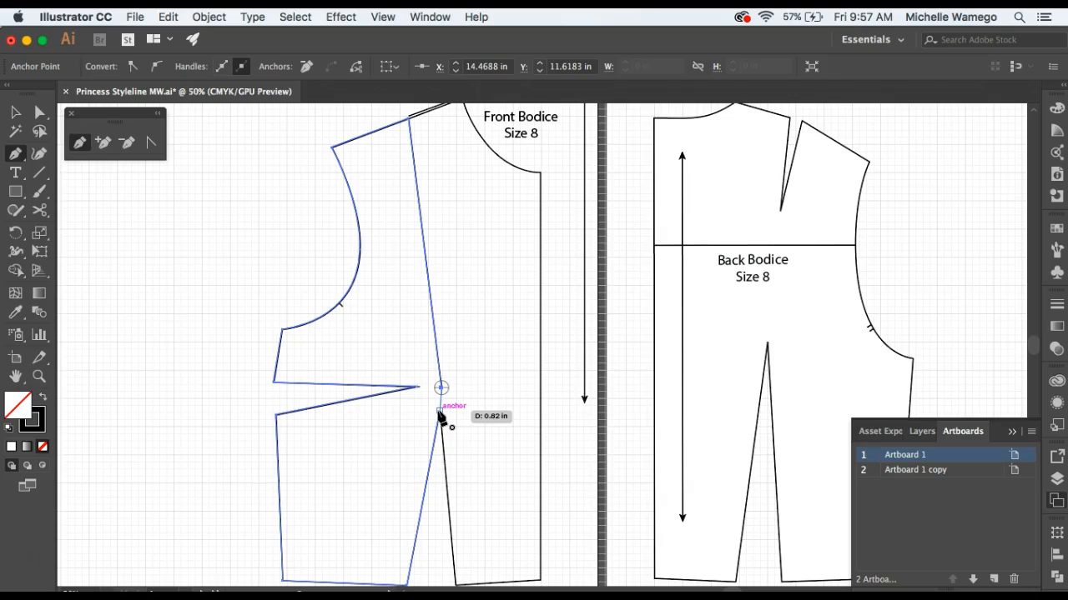
click(439, 412)
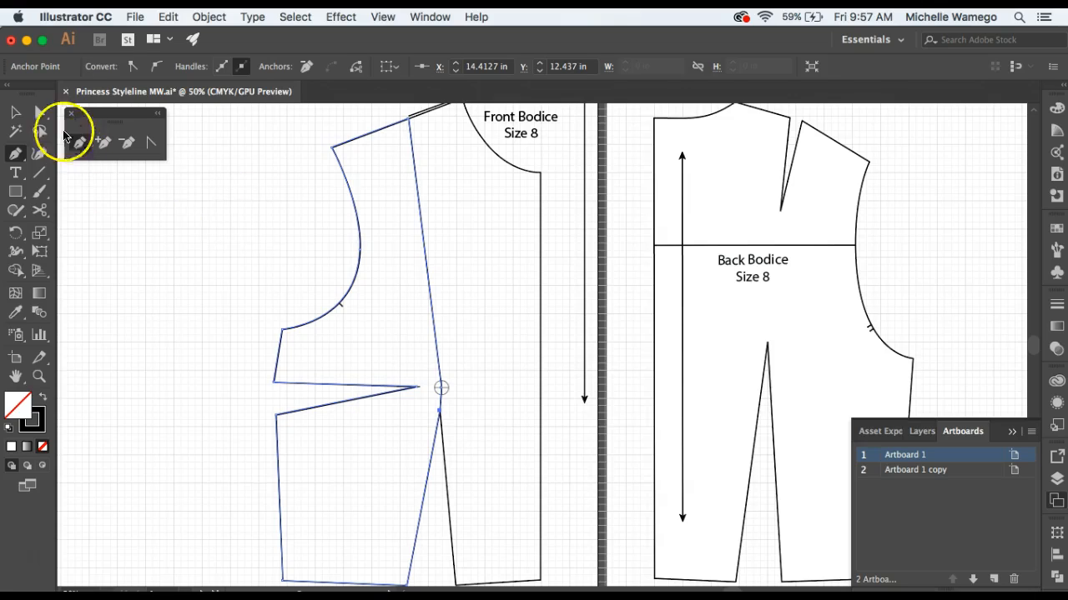
click(15, 112)
click(261, 244)
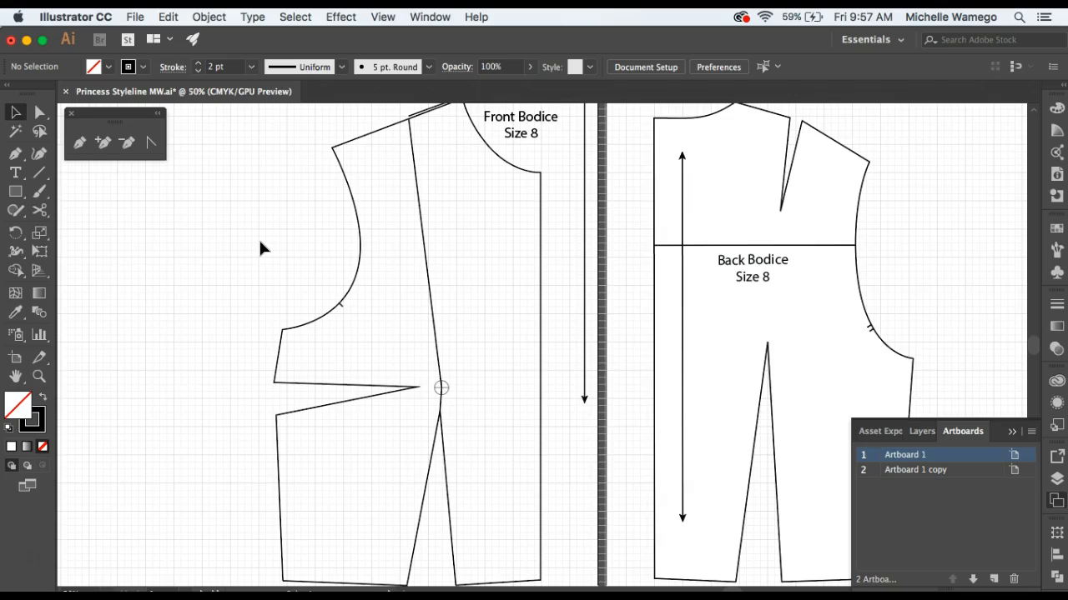
Draw a short notch line squarely across the front styleline about 2 in above the bust apex.
click(38, 376)
click(459, 383)
click(467, 411)
click(538, 310)
click(517, 374)
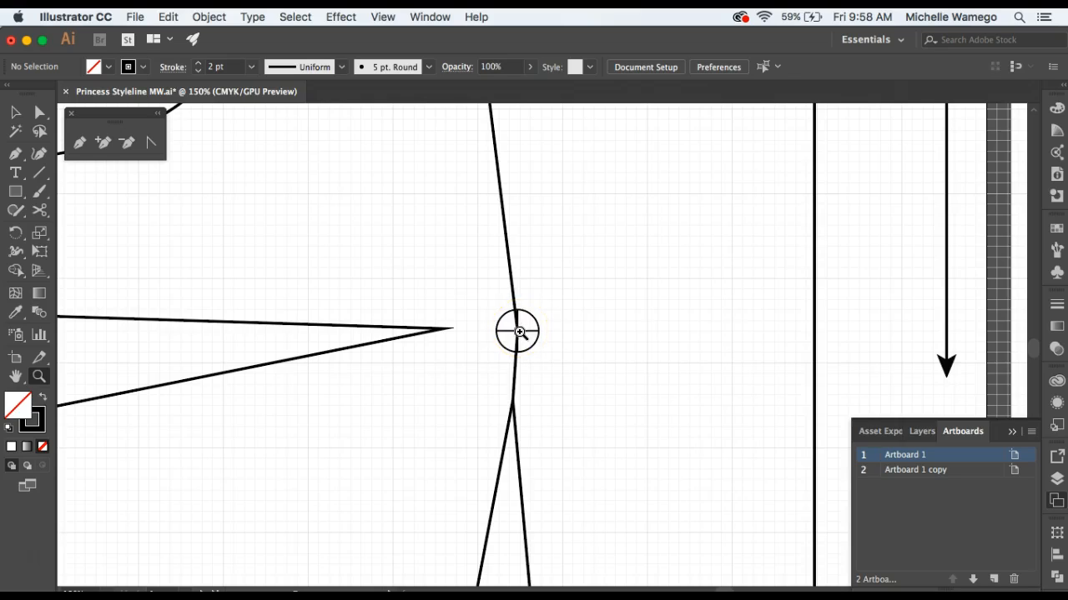
click(40, 173)
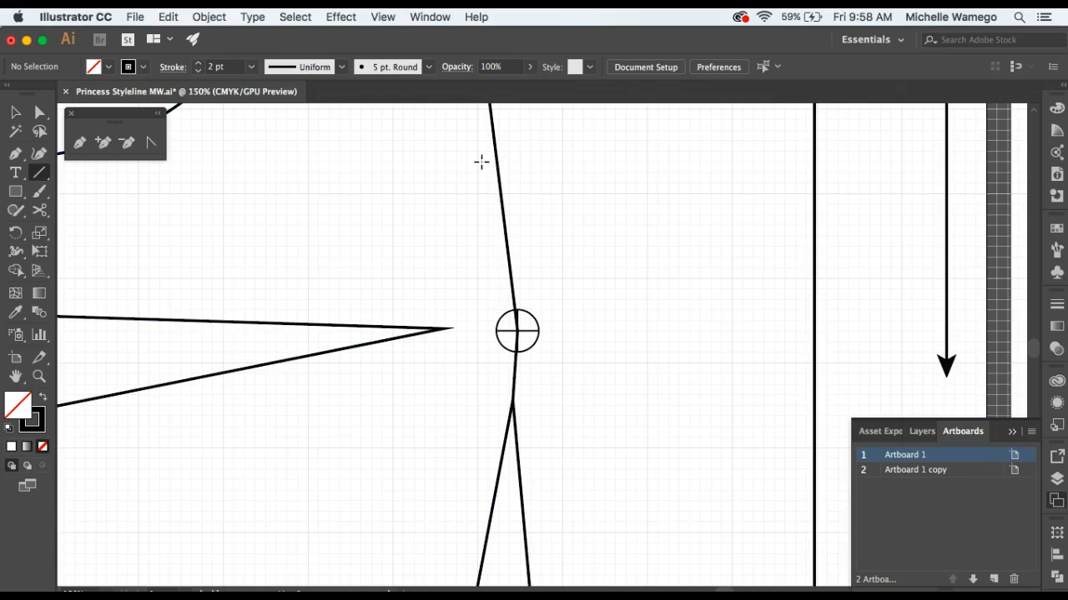
drag(482, 162, 514, 157)
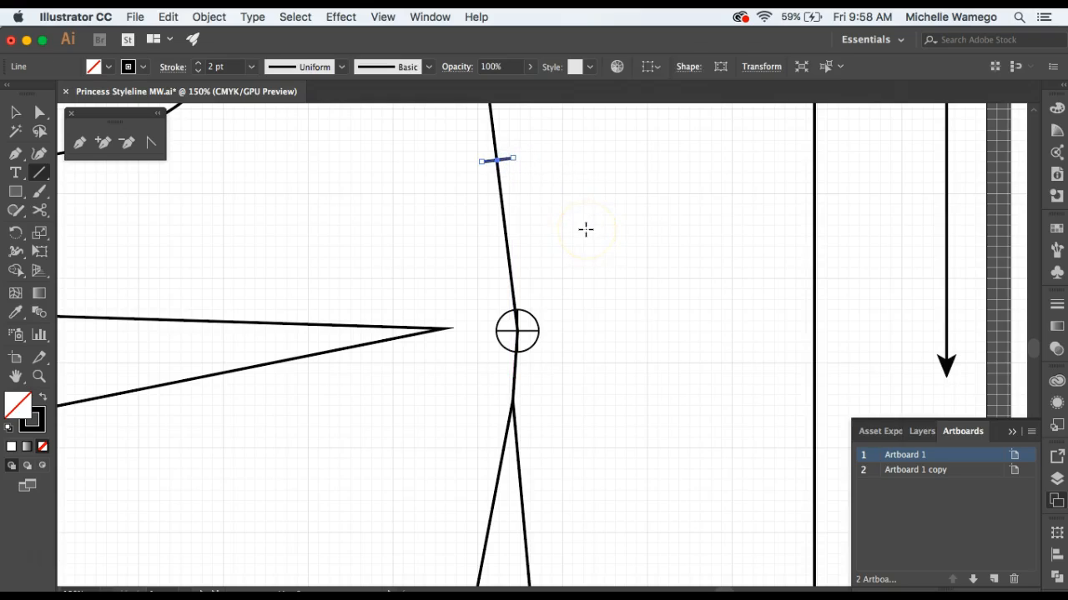
Copy the notch onto both waist dart legs about 2 in below the bust apex, tilting the side-panel leg's copy to cross that leg squarely.
click(15, 111)
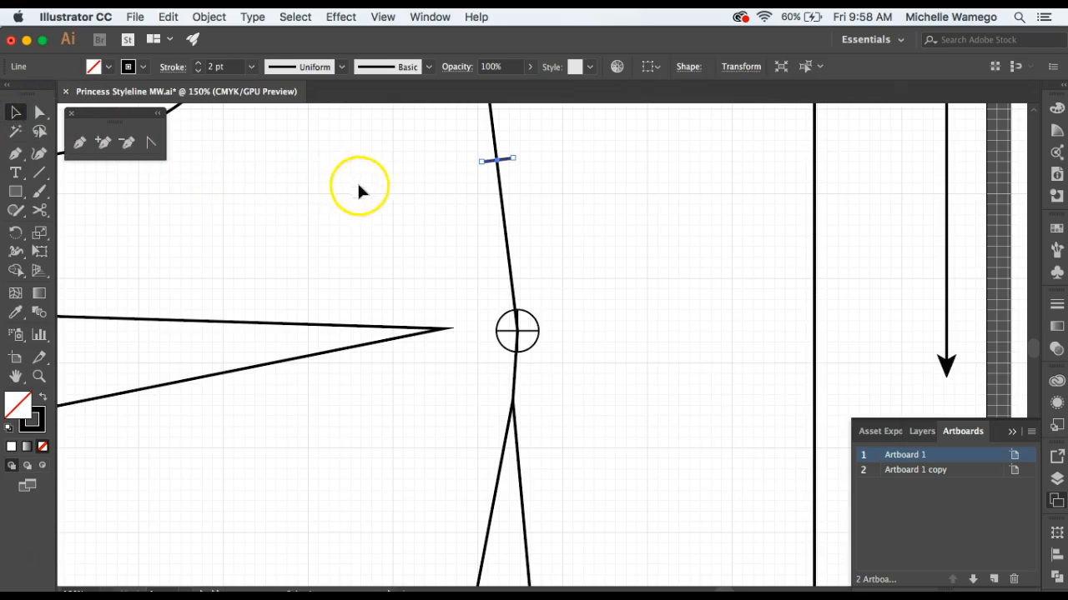
drag(558, 270, 542, 226)
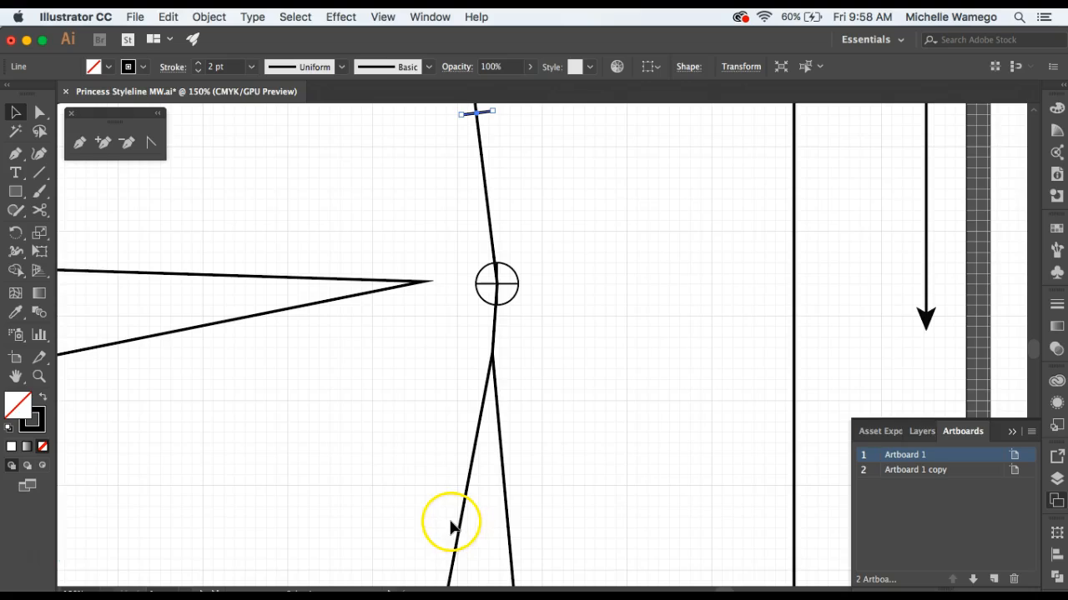
click(497, 129)
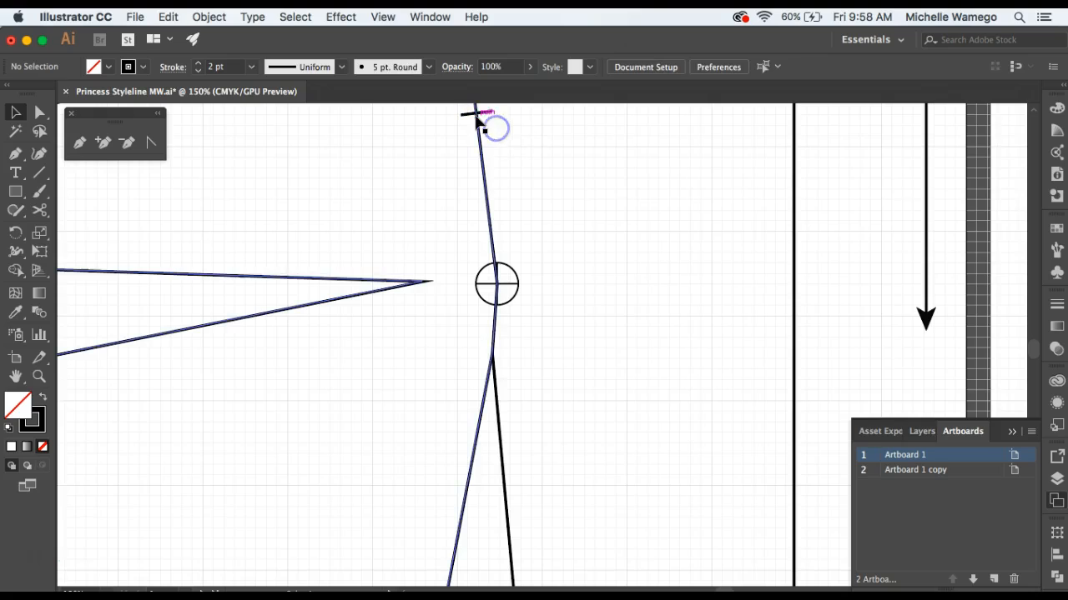
click(477, 115)
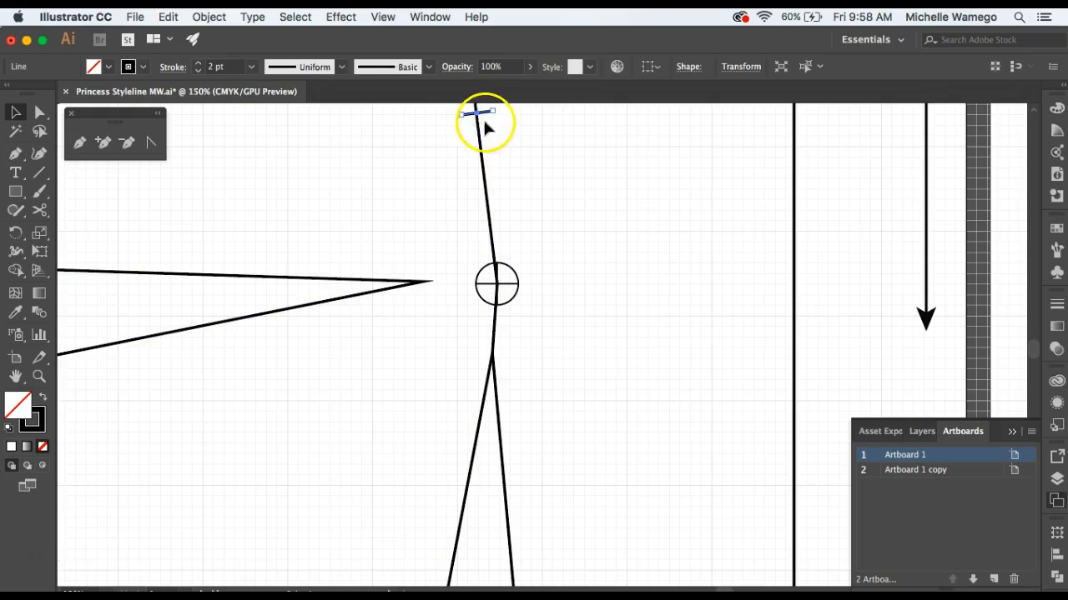
drag(476, 111, 503, 459)
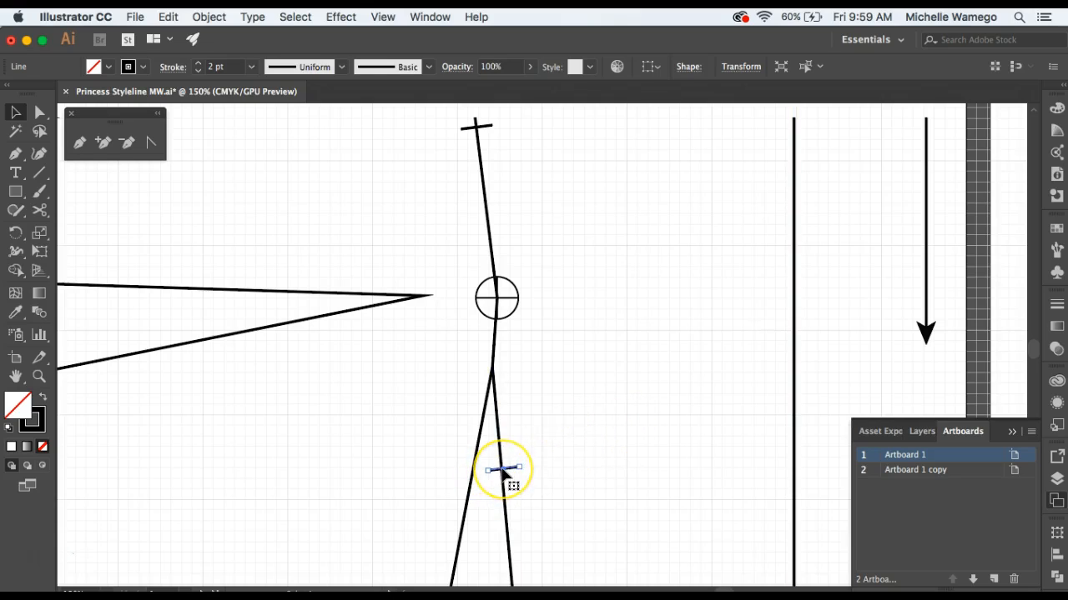
drag(502, 471, 459, 469)
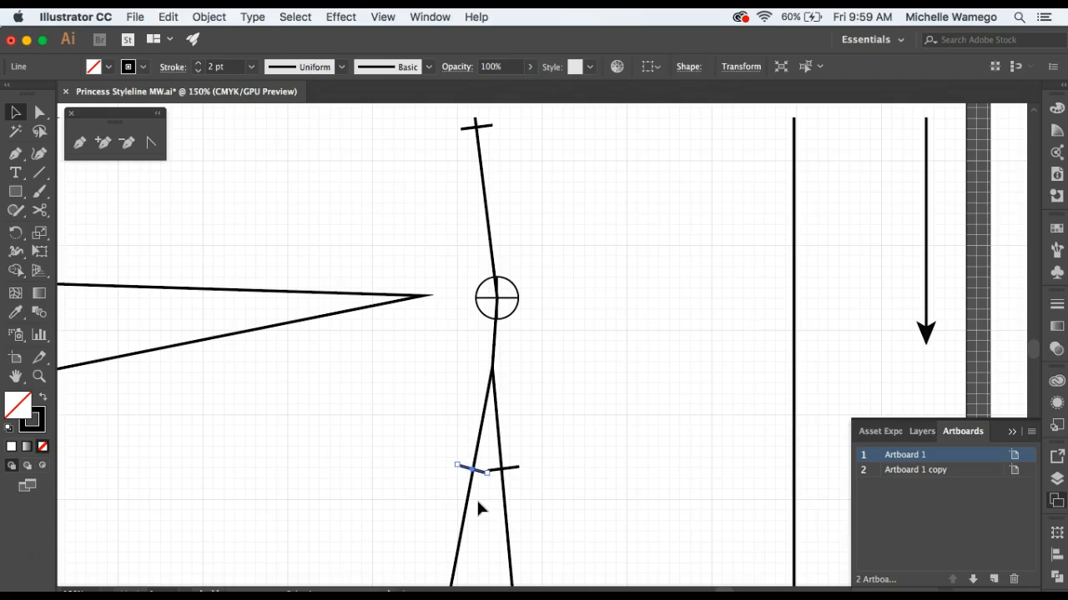
click(478, 504)
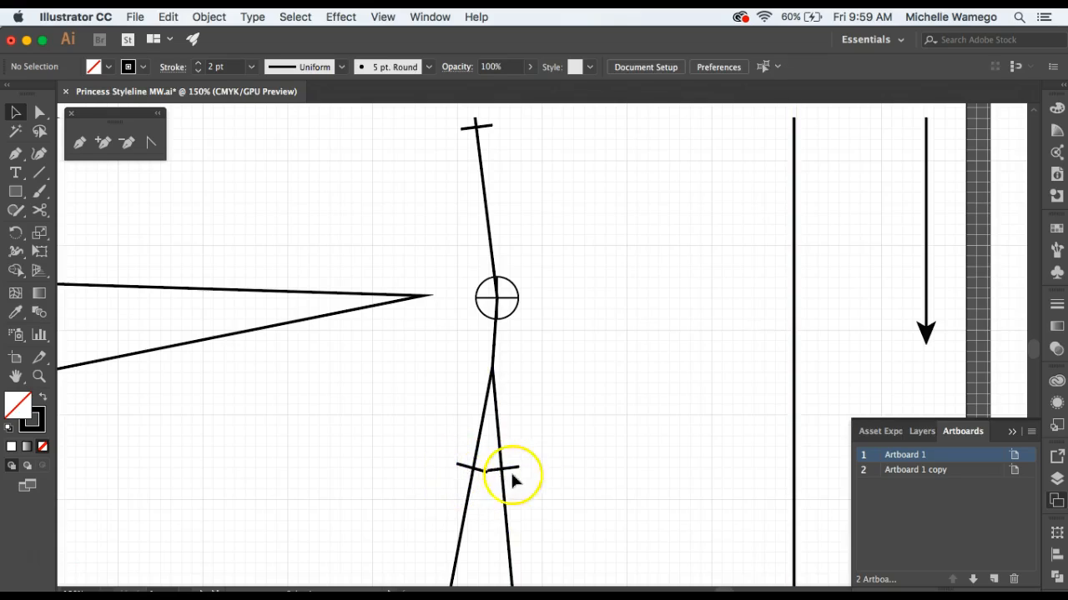
scroll(614, 467, up, 3)
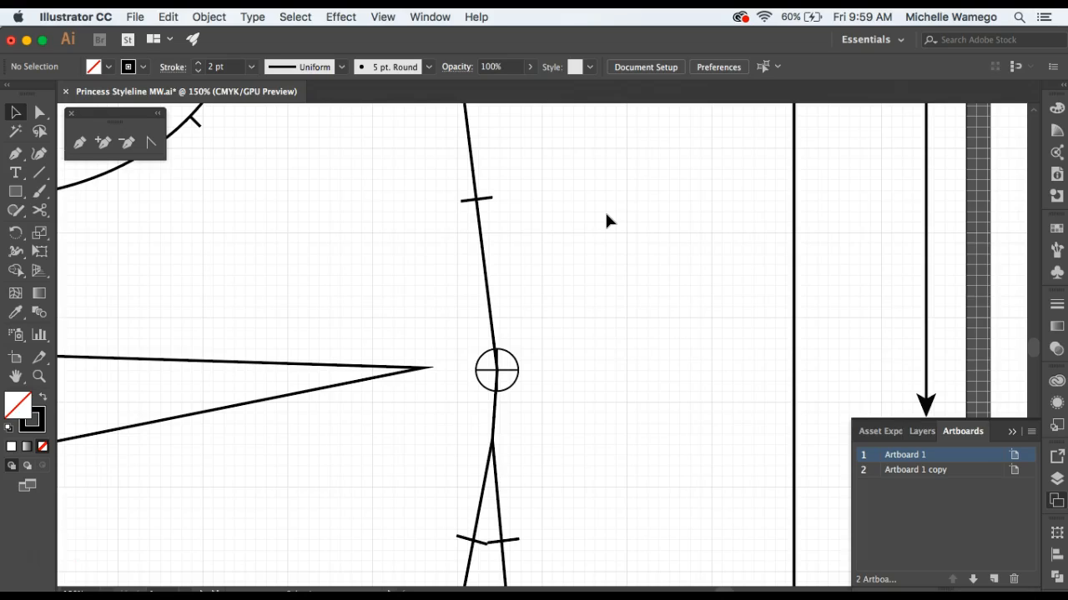
key(z)
alt+click(579, 281)
alt+click(602, 327)
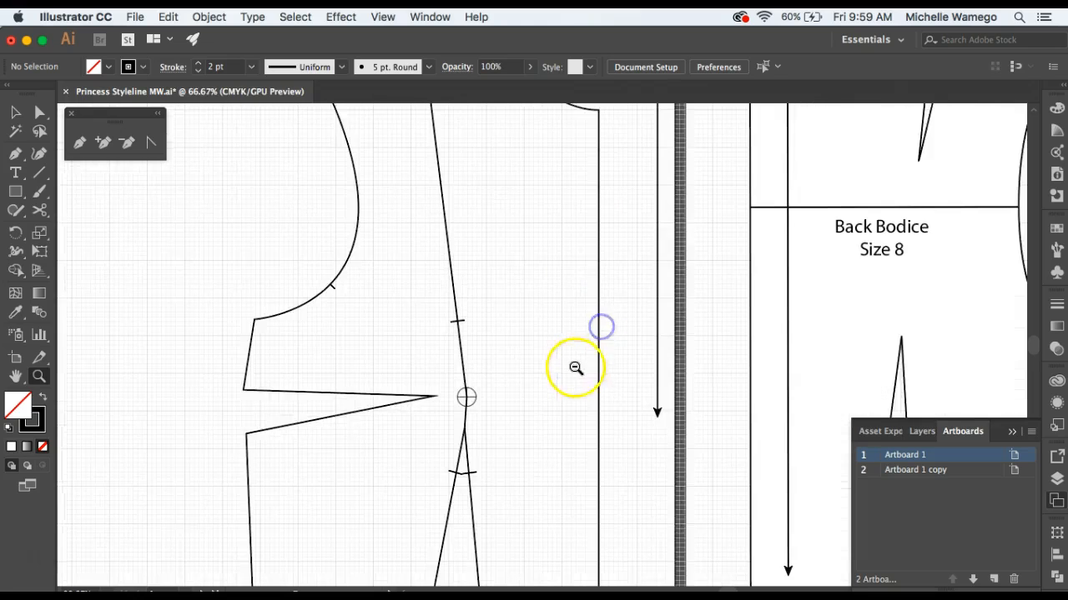
alt+click(575, 368)
drag(523, 344, 453, 357)
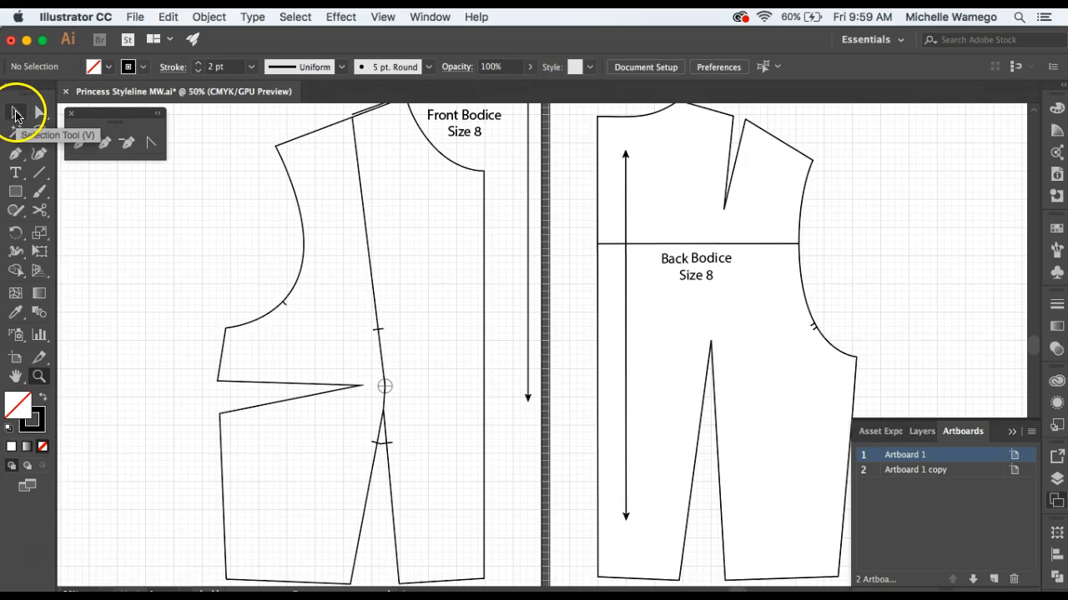
click(39, 112)
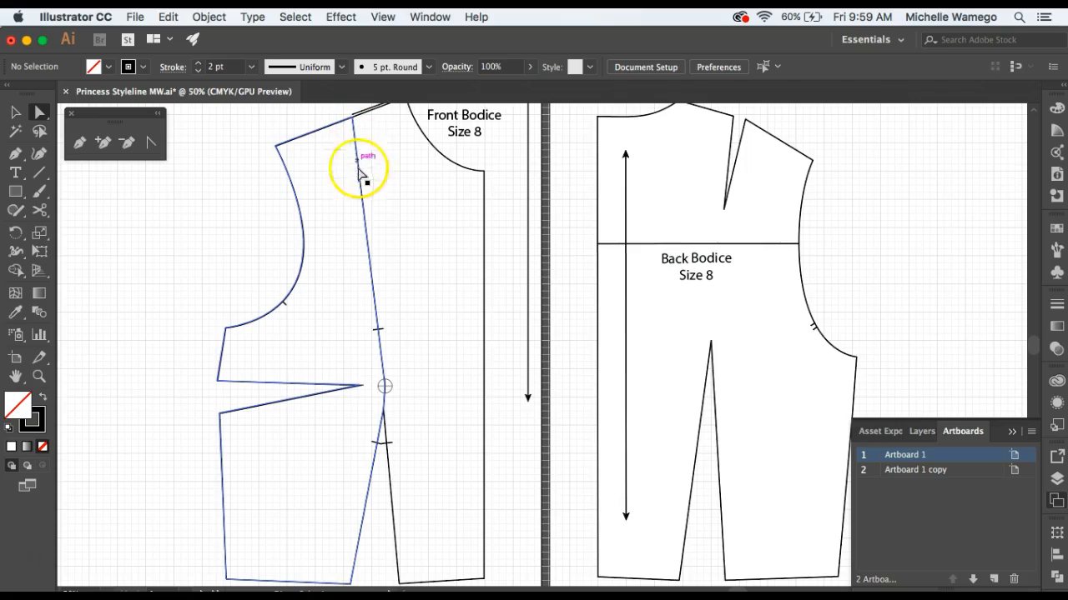
click(371, 277)
click(388, 390)
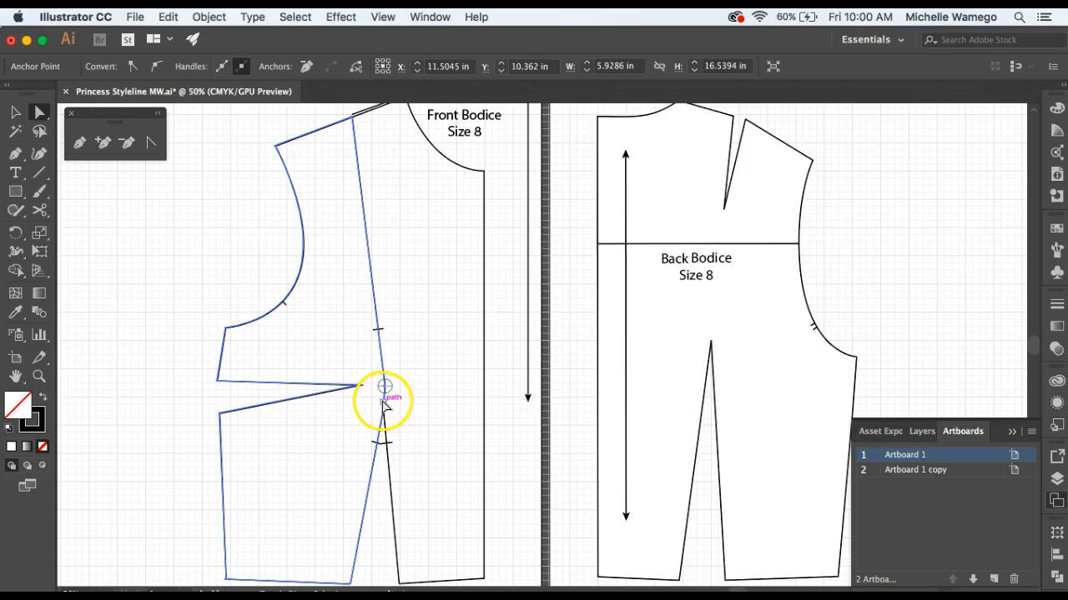
click(384, 389)
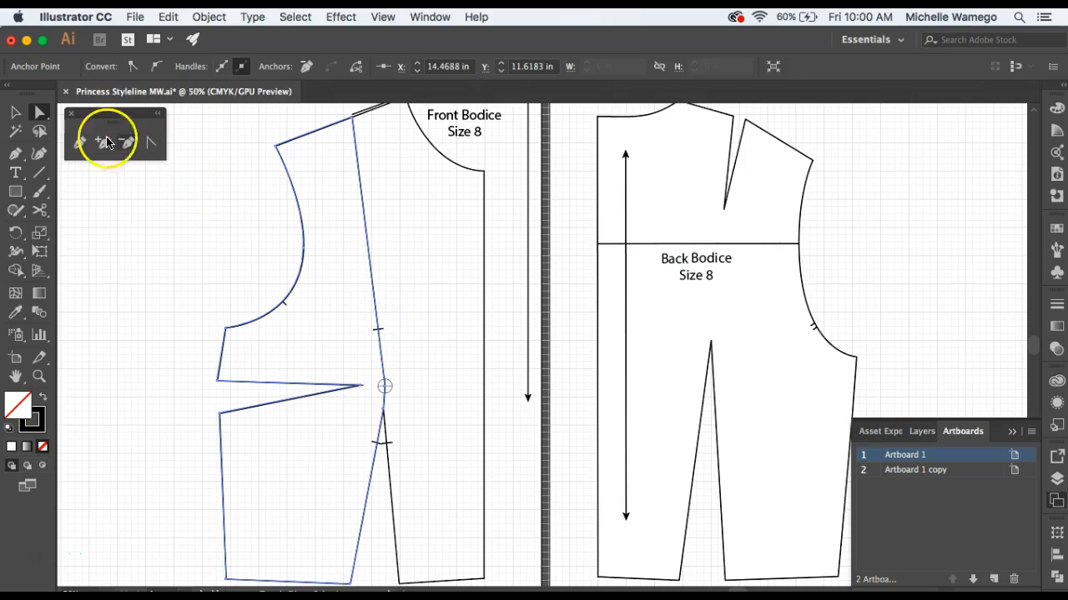
click(14, 113)
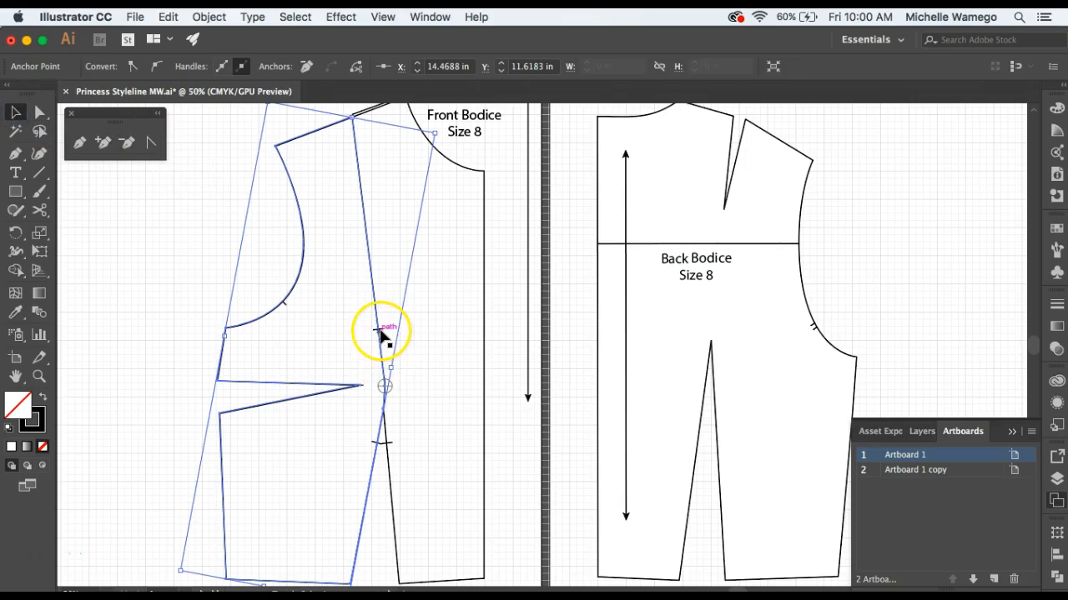
click(380, 334)
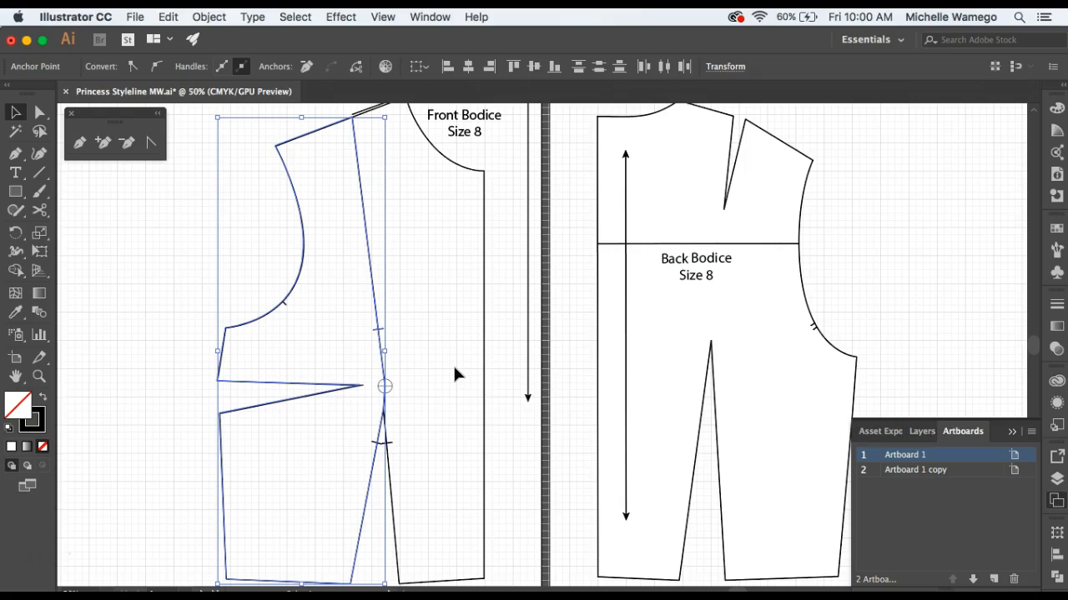
click(259, 263)
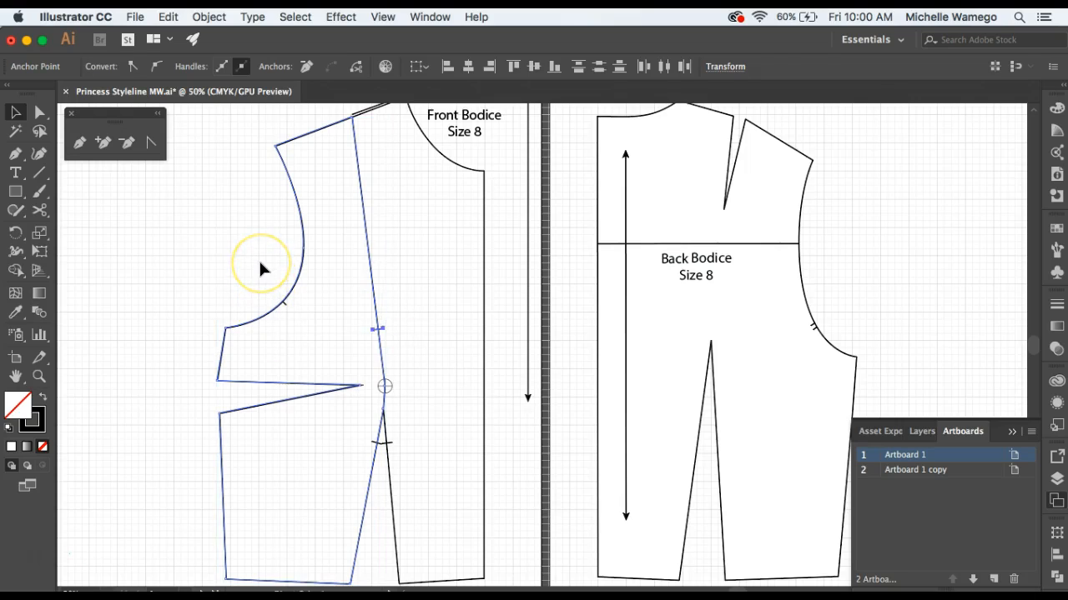
click(137, 227)
Select only the styleline segments from shoulder through apex to dart tip plus the upper notch, and paste a copy of them in front.
click(39, 112)
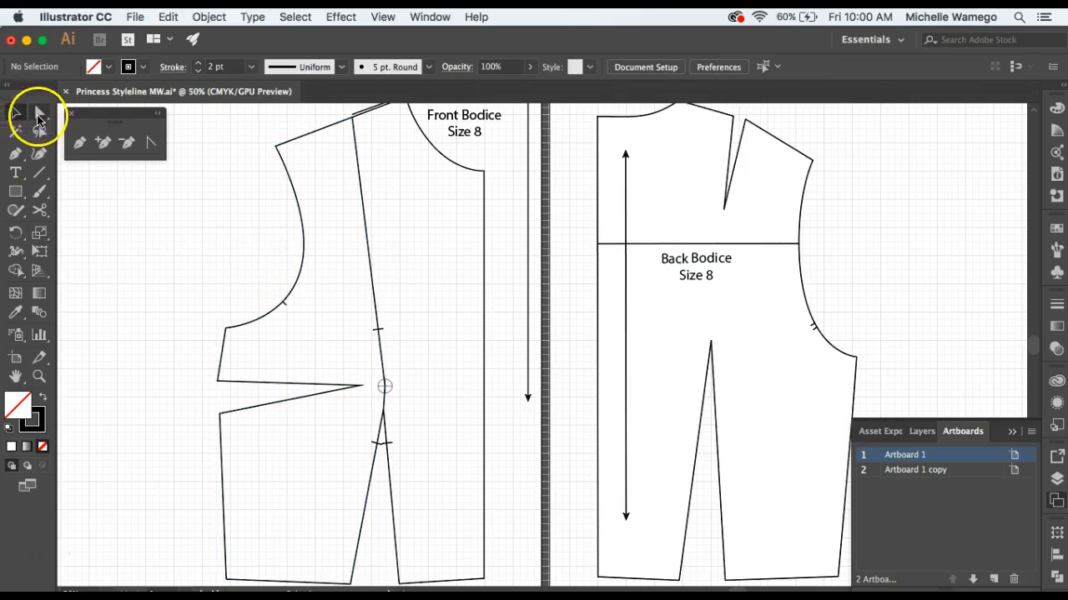
click(372, 277)
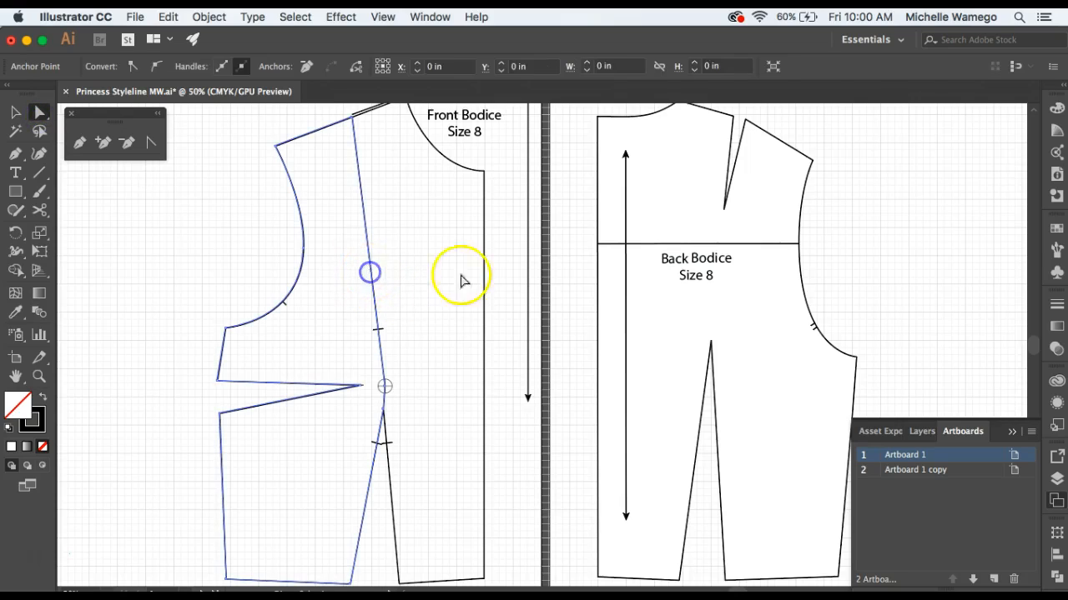
click(384, 387)
shift+click(374, 331)
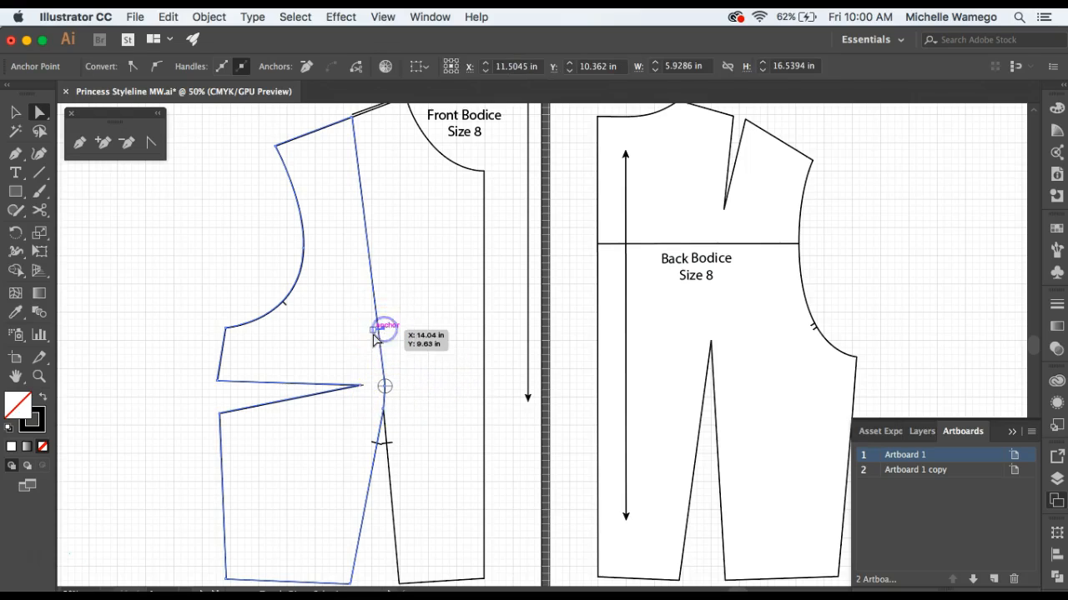
click(432, 376)
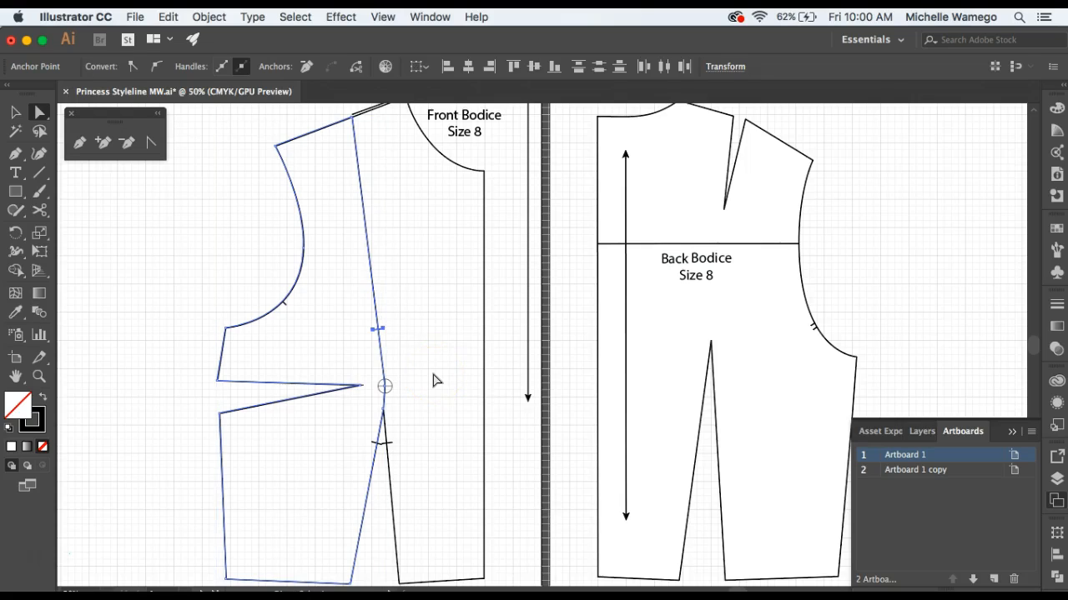
key(super+f)
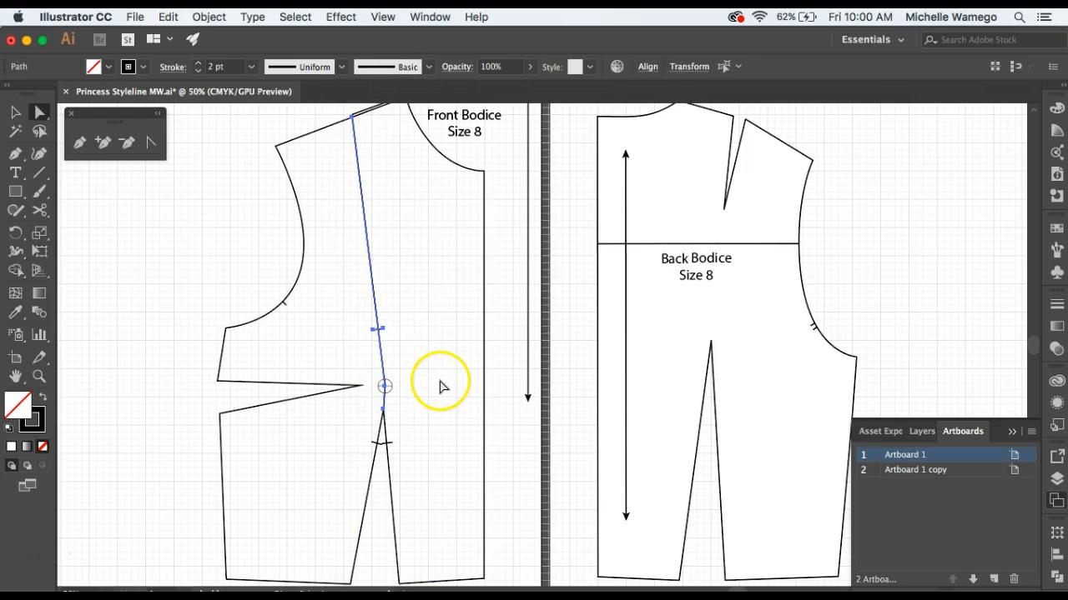
click(15, 112)
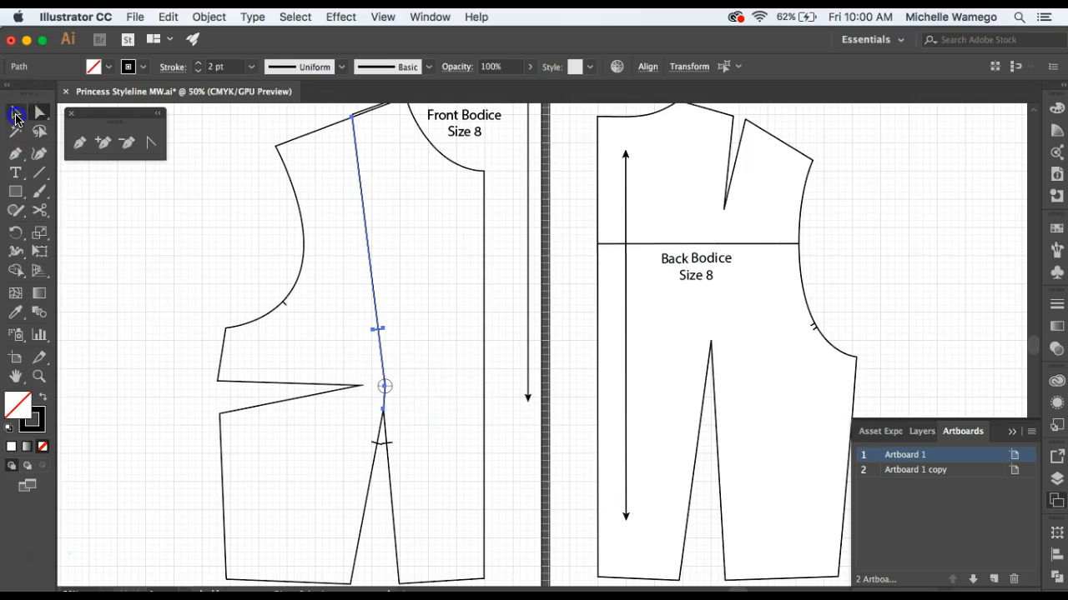
Select the center front panel with its styleline and notches, and move it sideways clear of the side panel.
shift+click(485, 251)
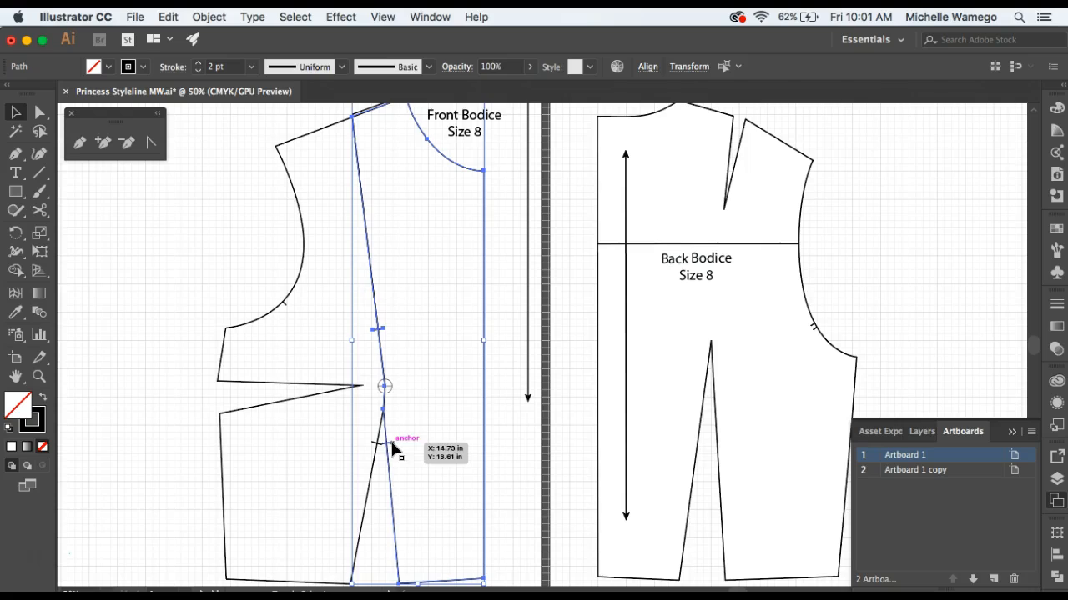
shift+click(392, 444)
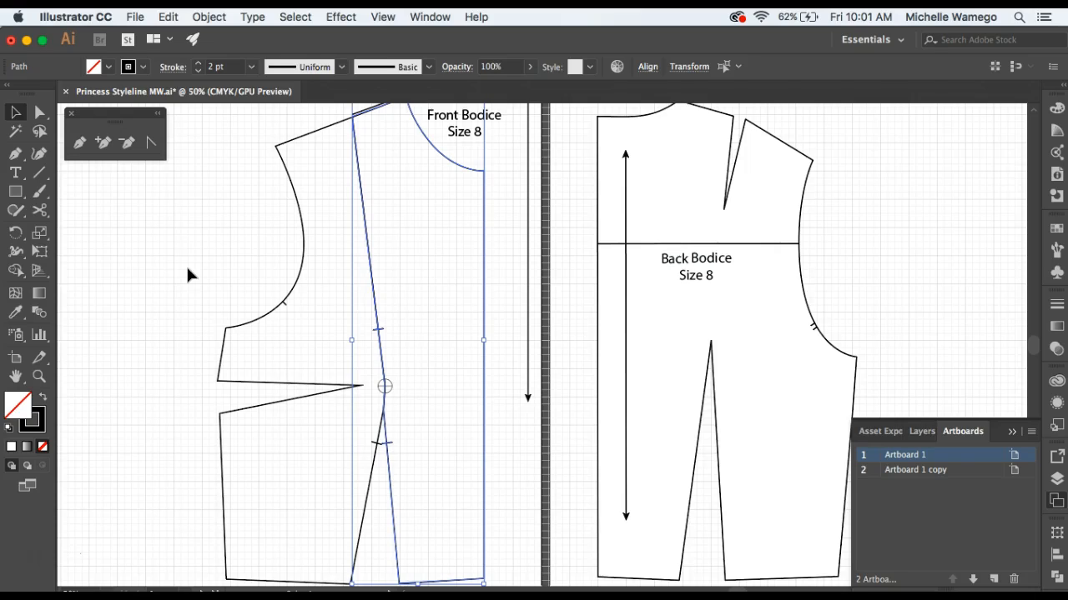
key(Right)
key(Right)
key(Right)
key(Right)
key(Right)
key(Right)
key(Right)
key(Right)
key(Right)
key(Right)
key(Right)
key(Right)
key(Right)
key(Right)
key(Right)
key(Right)
key(Right)
key(Right)
key(Right)
key(Right)
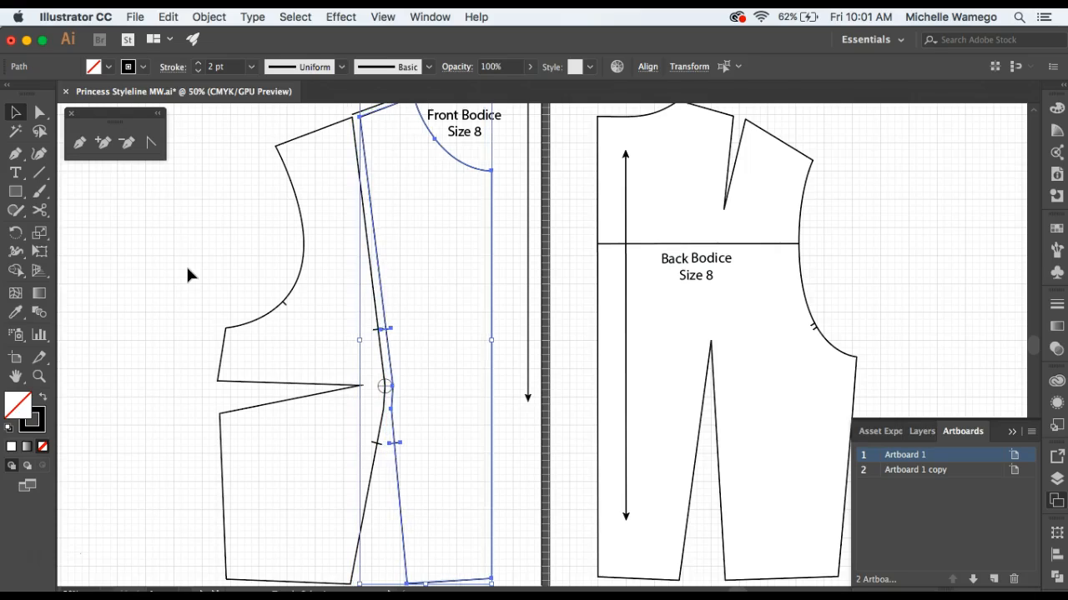
key(Right)
key(Right)
key(Right)
key(Right)
key(Right)
key(Right)
key(Right)
key(Right)
key(Right)
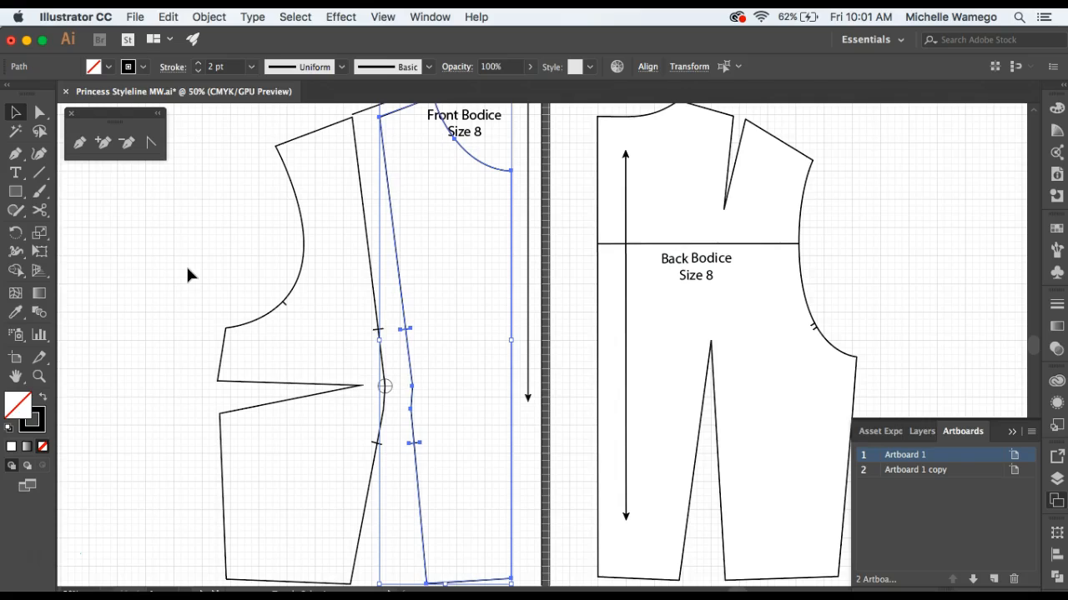
key(Right)
key(Right)
key(Right)
key(Right)
key(Right)
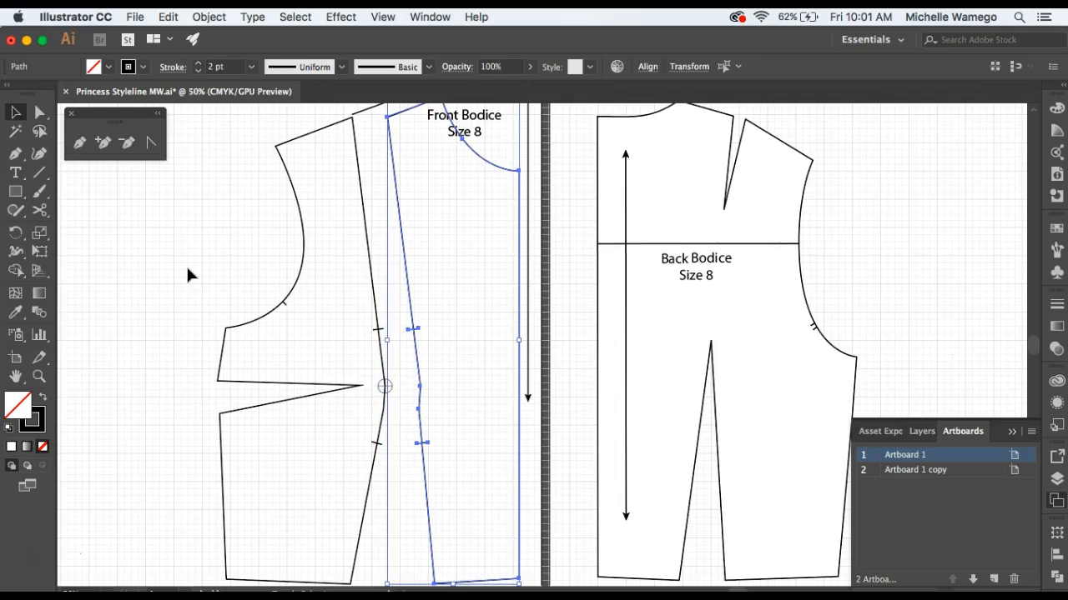
click(191, 268)
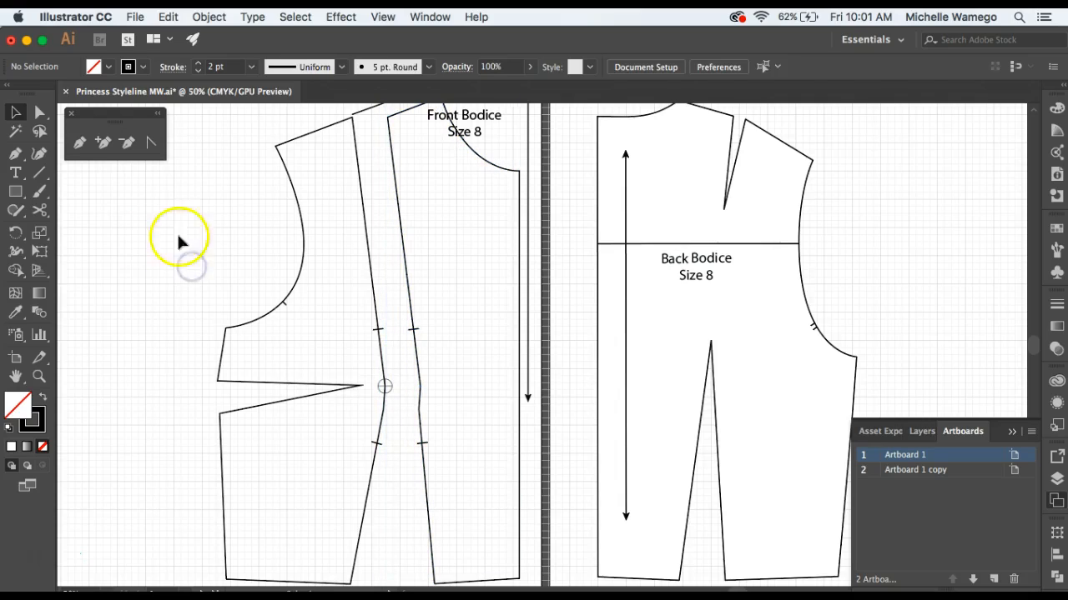
Delete the leftover shoulder line segment above the gap between the side and center front panels.
click(376, 118)
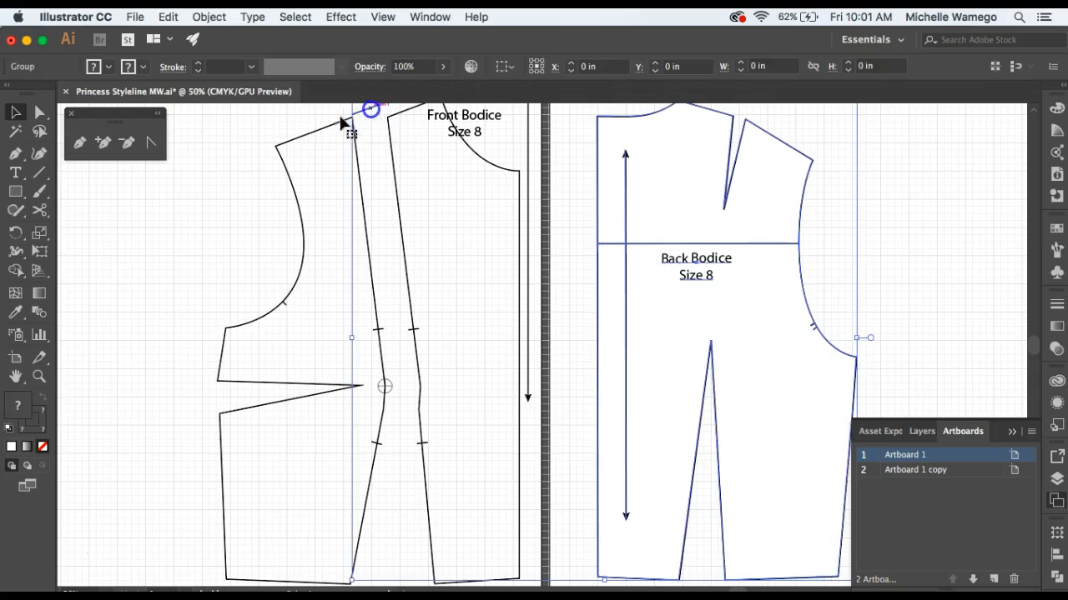
click(118, 225)
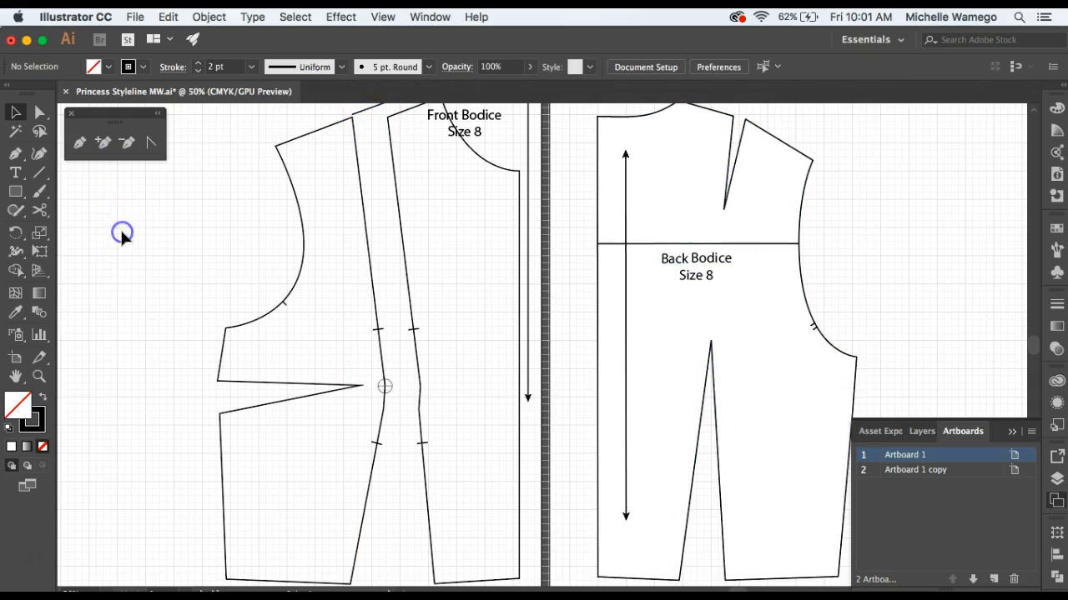
drag(211, 173, 200, 285)
click(39, 112)
click(376, 212)
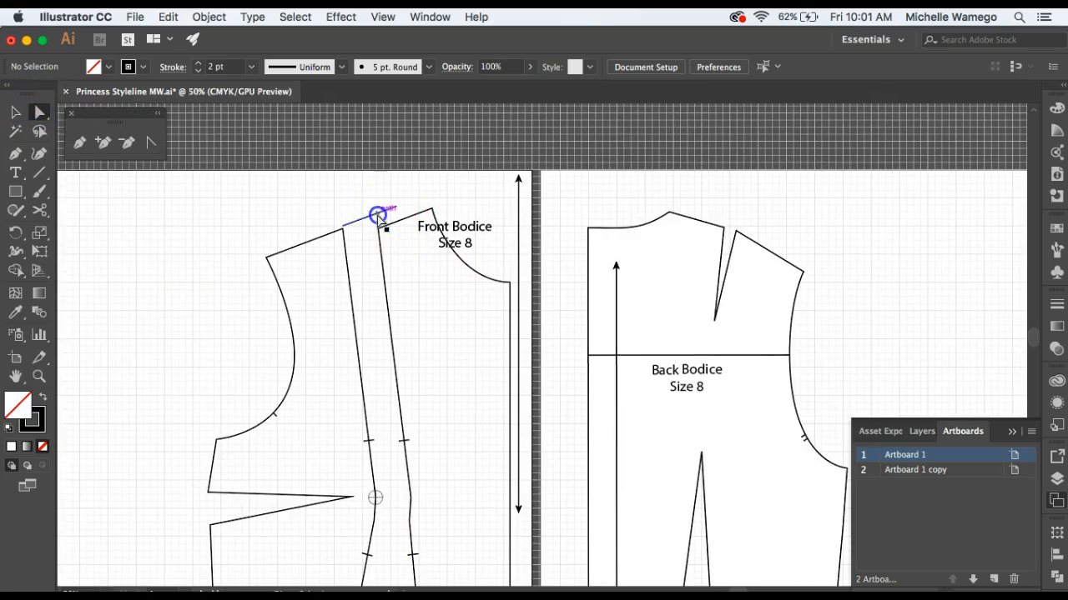
key(Delete)
click(302, 156)
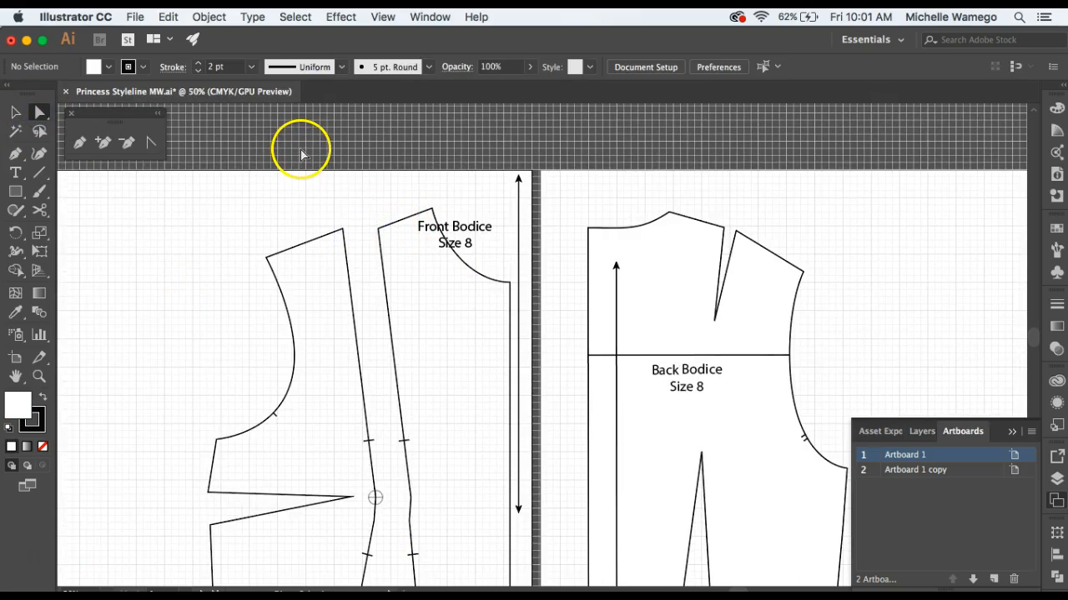
Shift the center panel's open path ends at the dart tip slightly toward center front, straightening the styleline below the bust apex.
drag(404, 402, 391, 278)
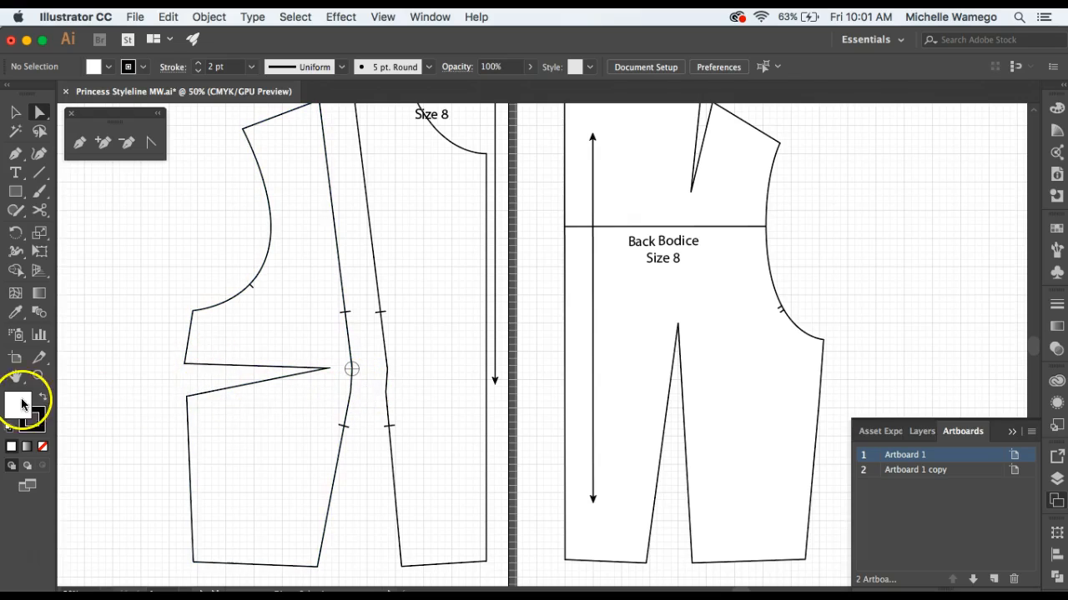
click(39, 376)
click(407, 376)
click(540, 362)
click(519, 339)
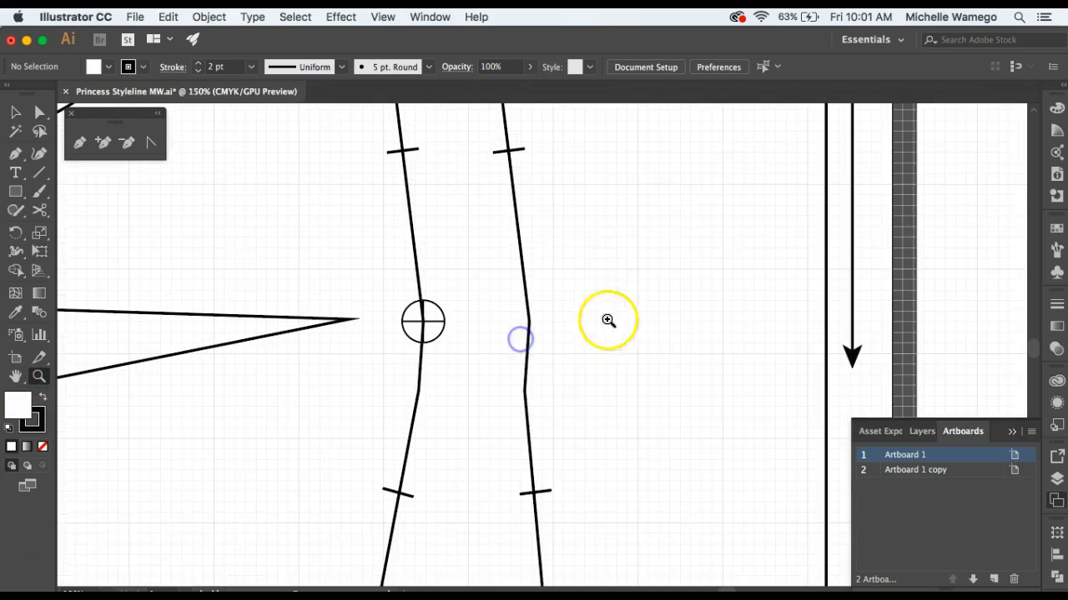
key(a)
click(531, 322)
drag(534, 432, 532, 393)
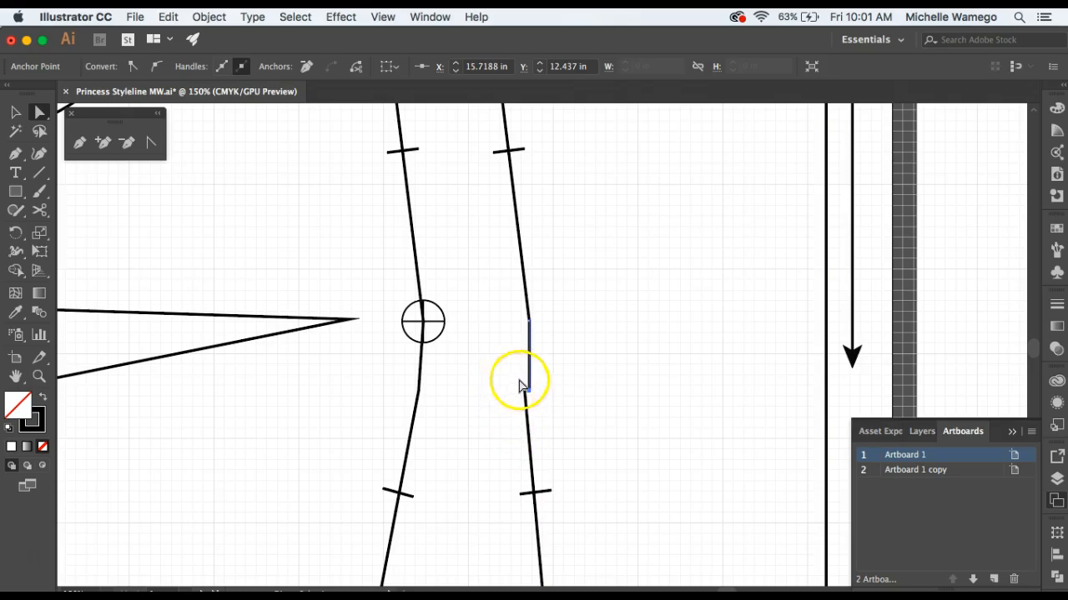
key(cmd+z)
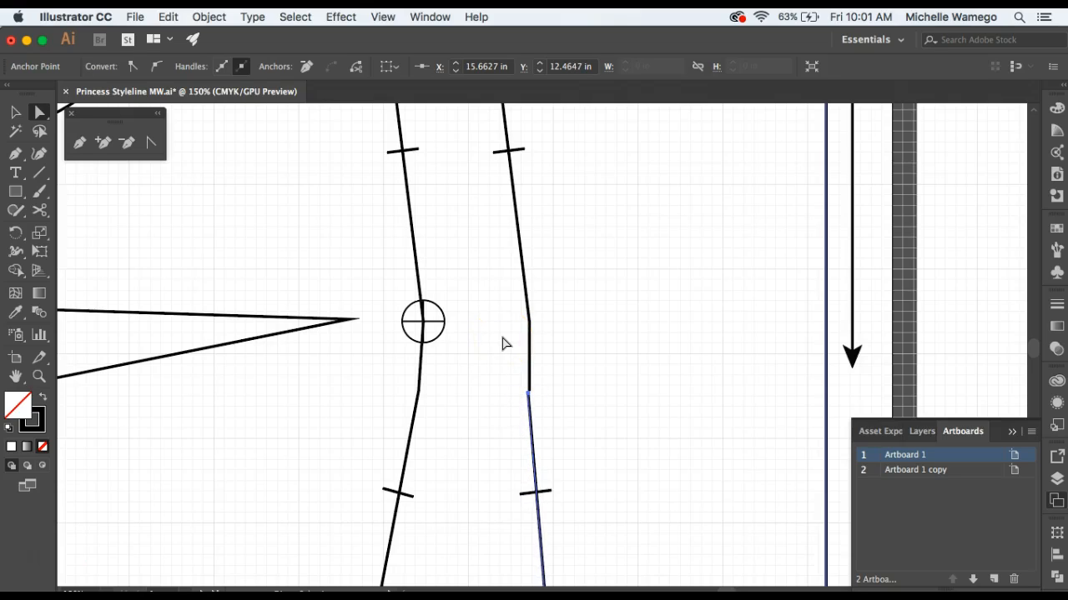
click(501, 342)
drag(525, 382, 528, 388)
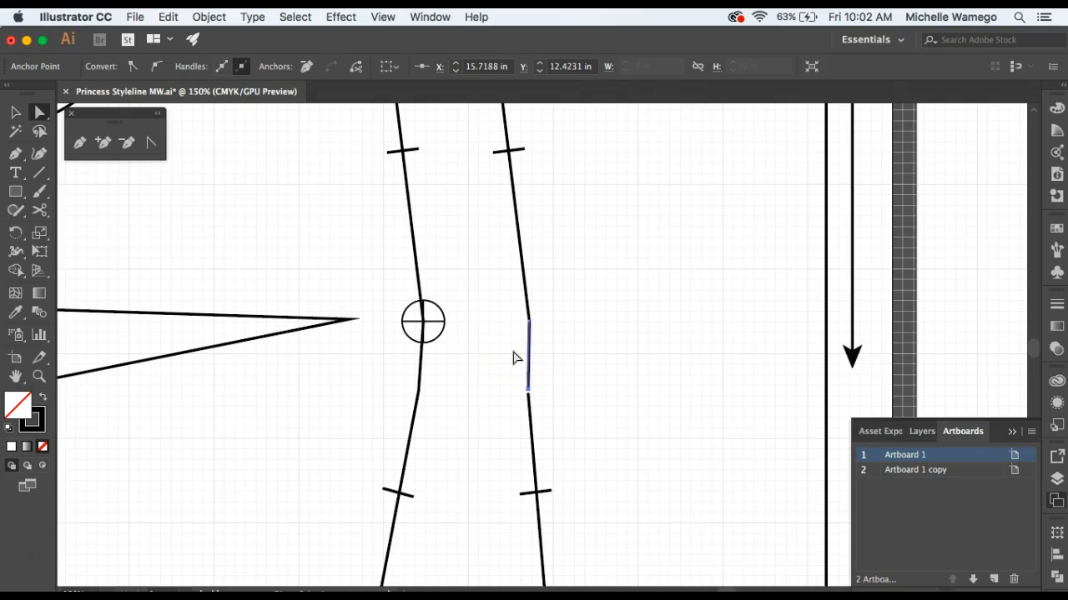
click(505, 369)
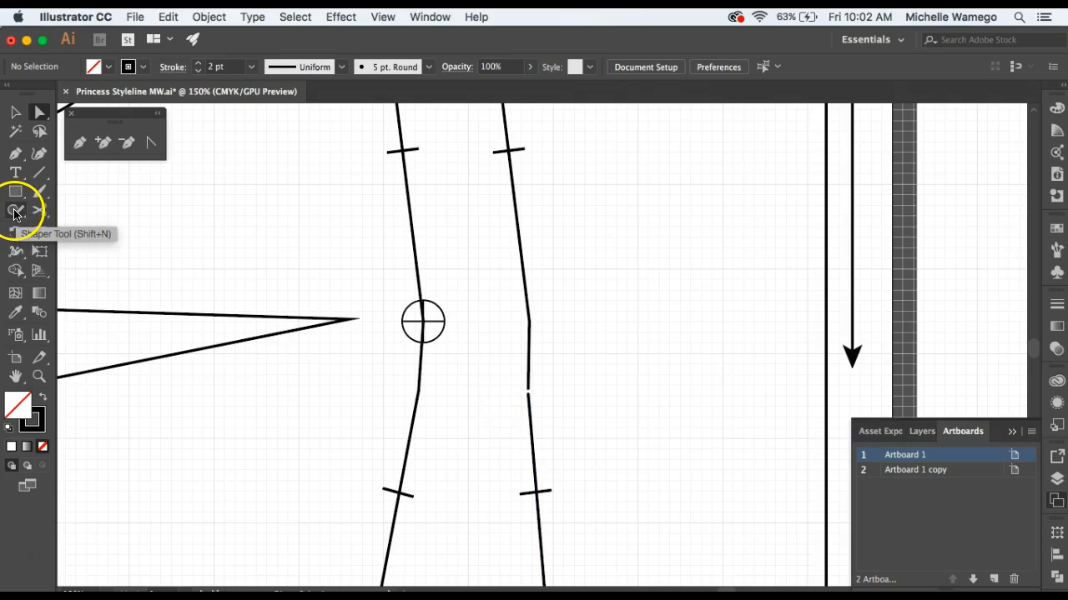
Join the center panel's open path ends at the dart tip and at the bust apex with the Join tool.
drag(14, 215, 72, 284)
mouse_move(473, 413)
mouse_down()
mouse_move(529, 384)
mouse_move(527, 395)
mouse_up()
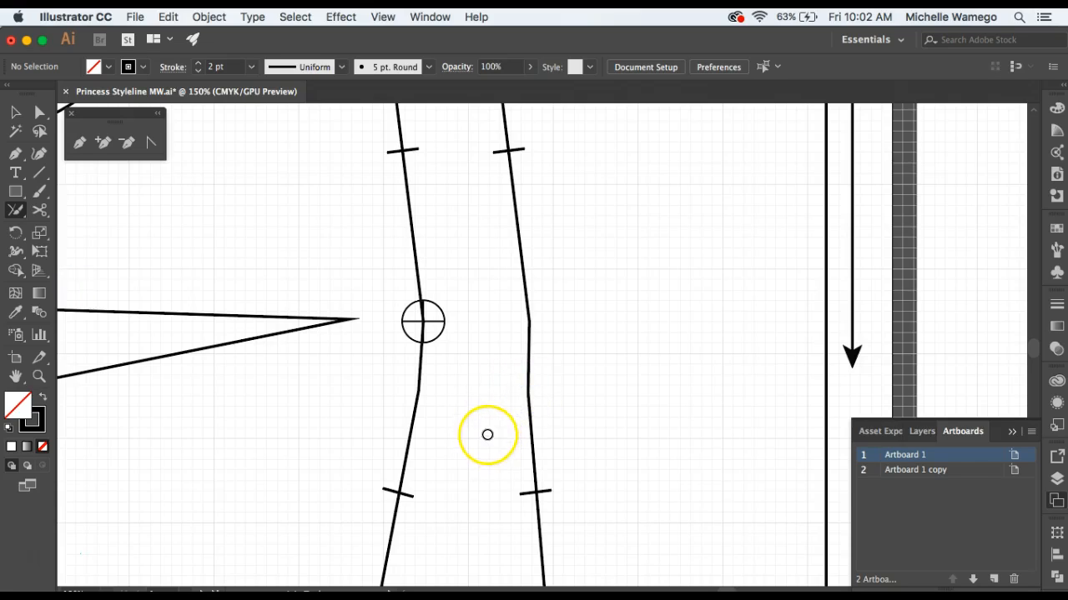
key(a)
click(527, 321)
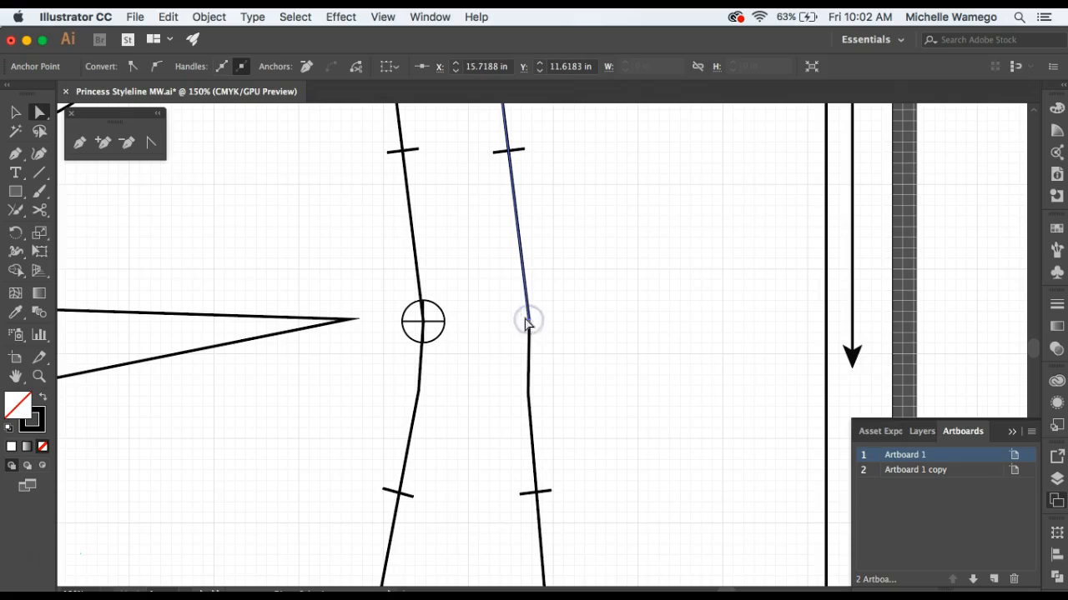
click(506, 324)
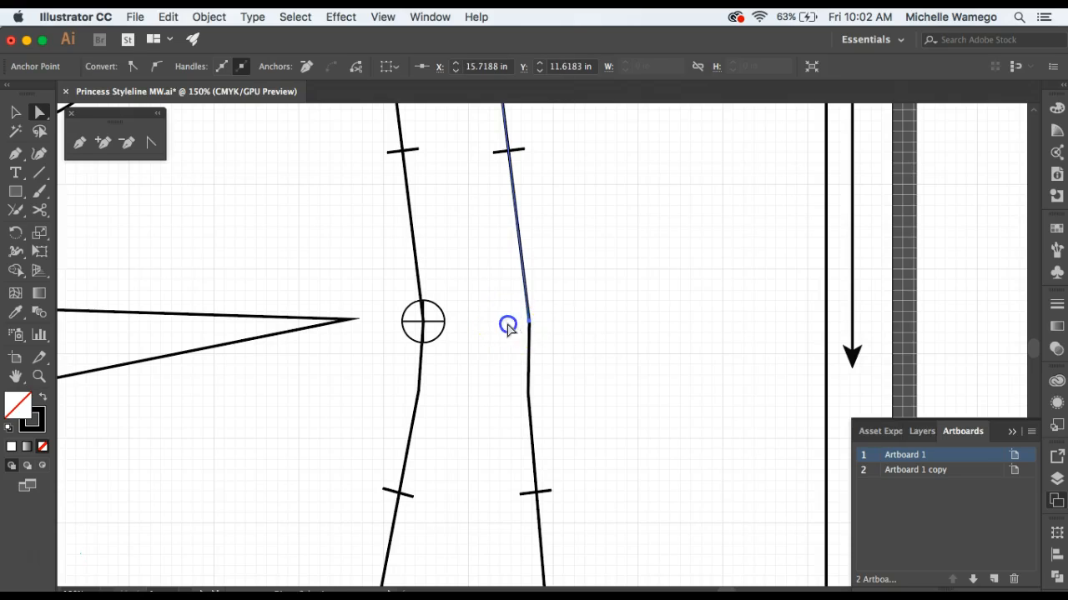
click(529, 322)
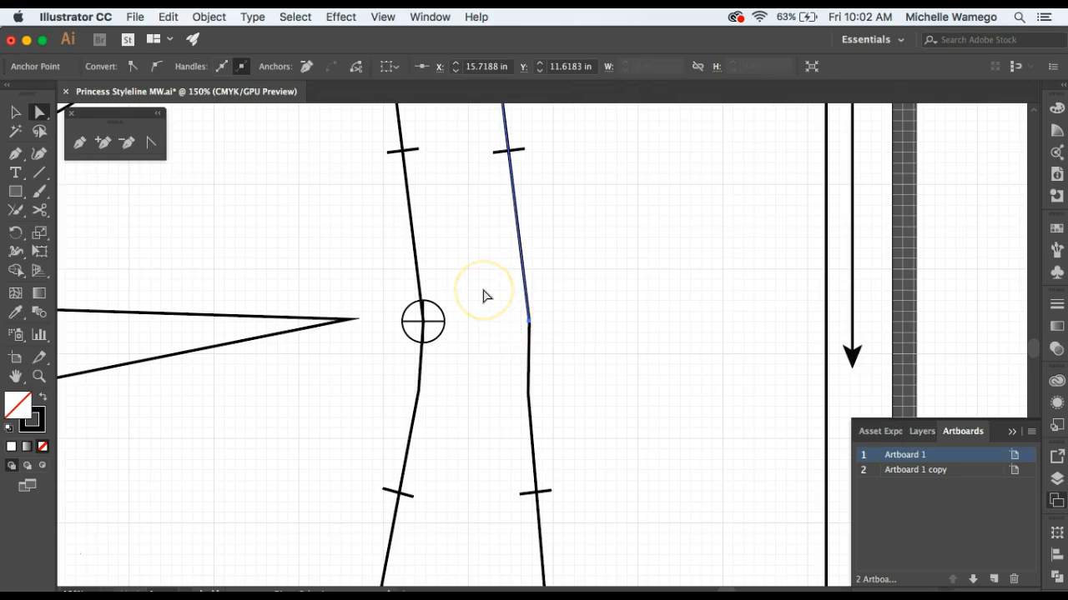
double_click(530, 325)
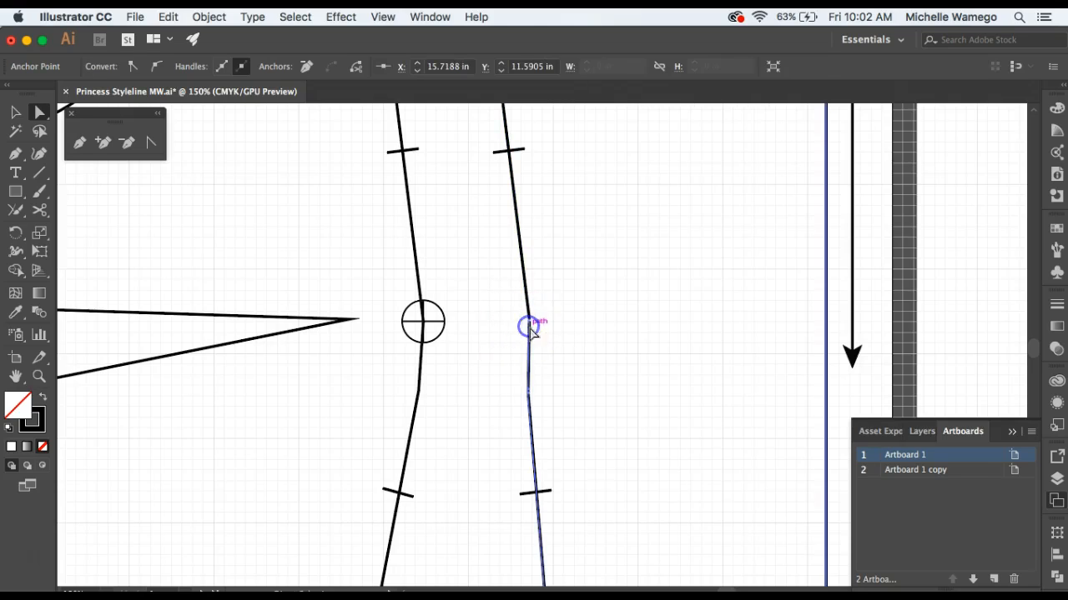
click(474, 300)
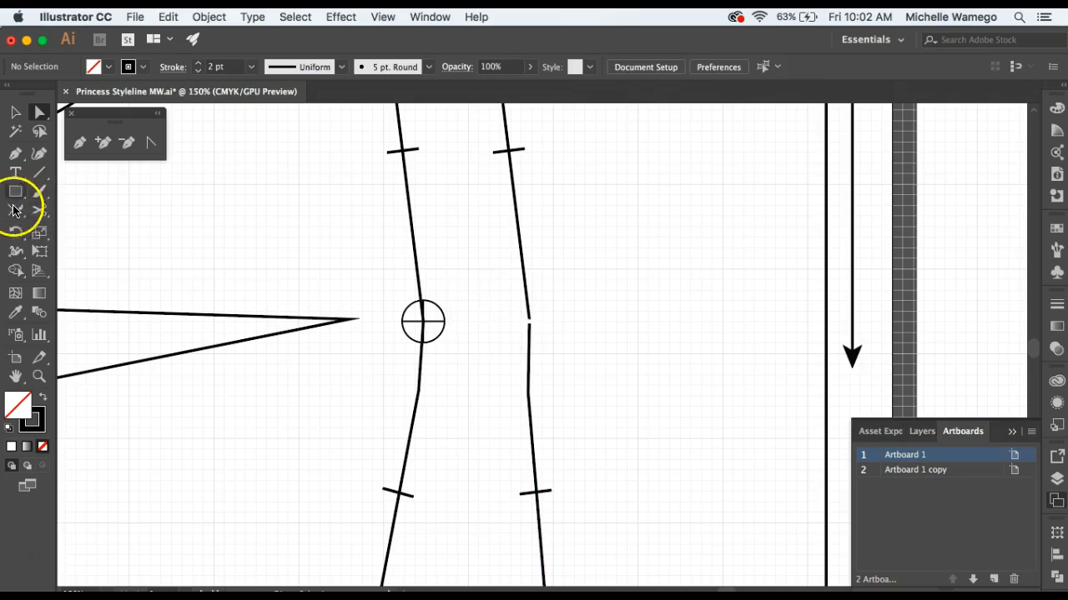
click(14, 237)
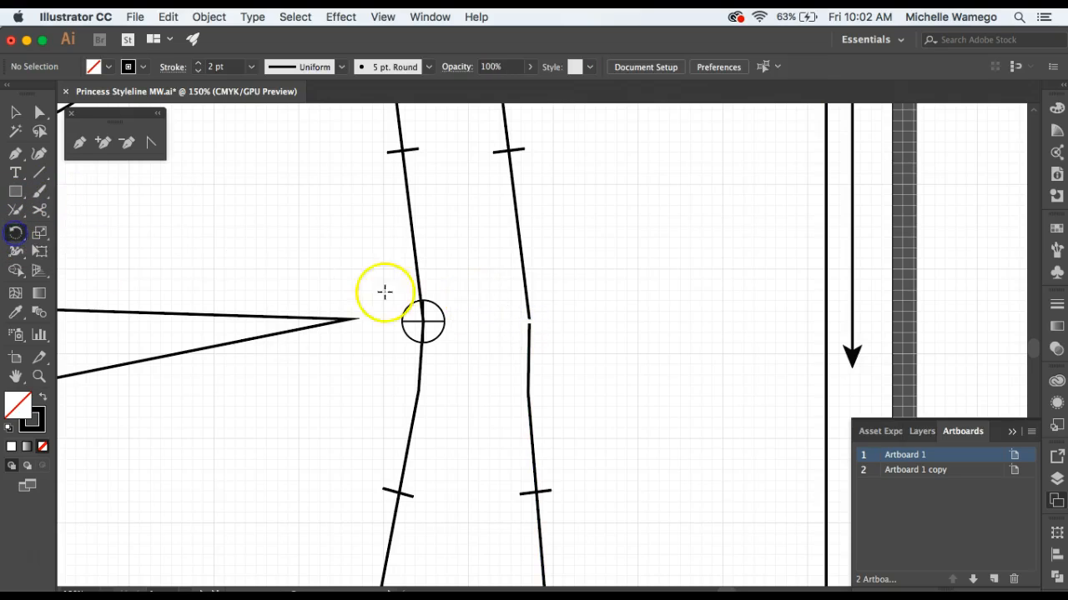
click(15, 210)
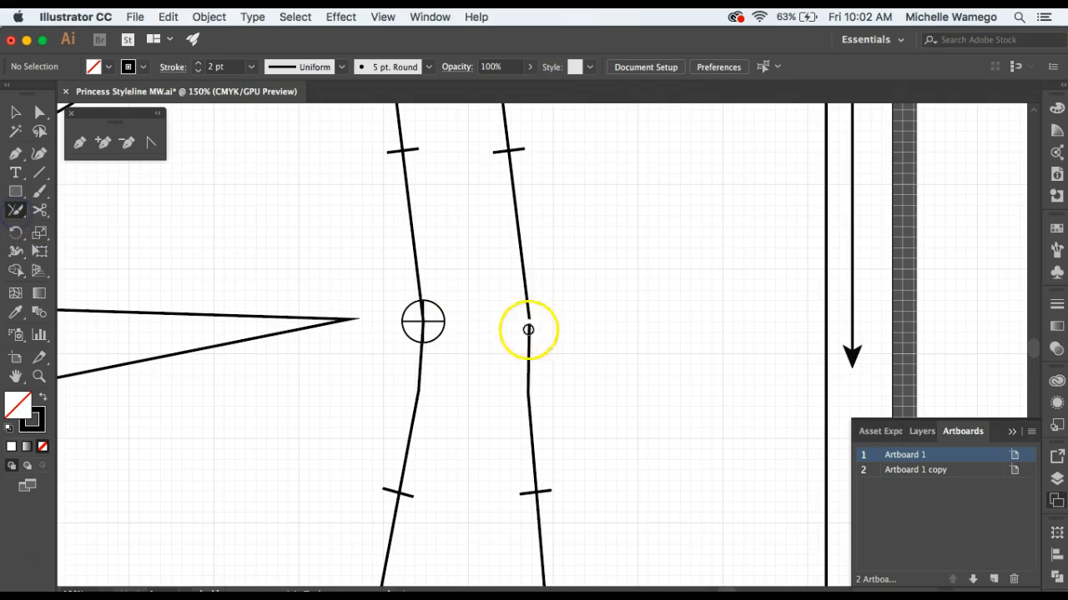
click(531, 333)
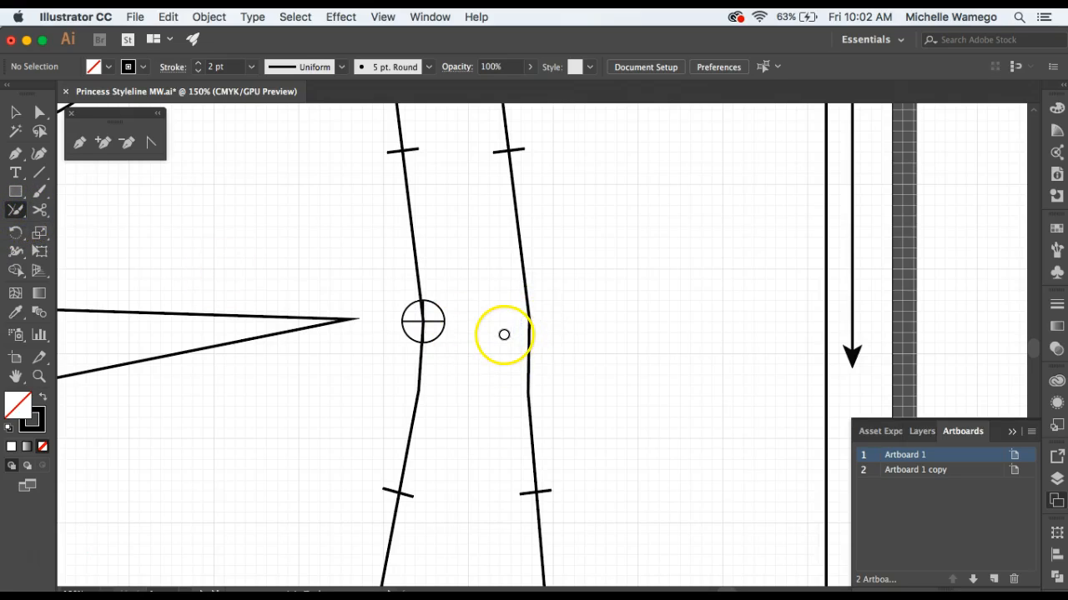
Pull the duplicate anchor off the center panel's bust apex and delete it with the Delete Anchor Point tool.
key(a)
click(532, 322)
drag(530, 323, 519, 322)
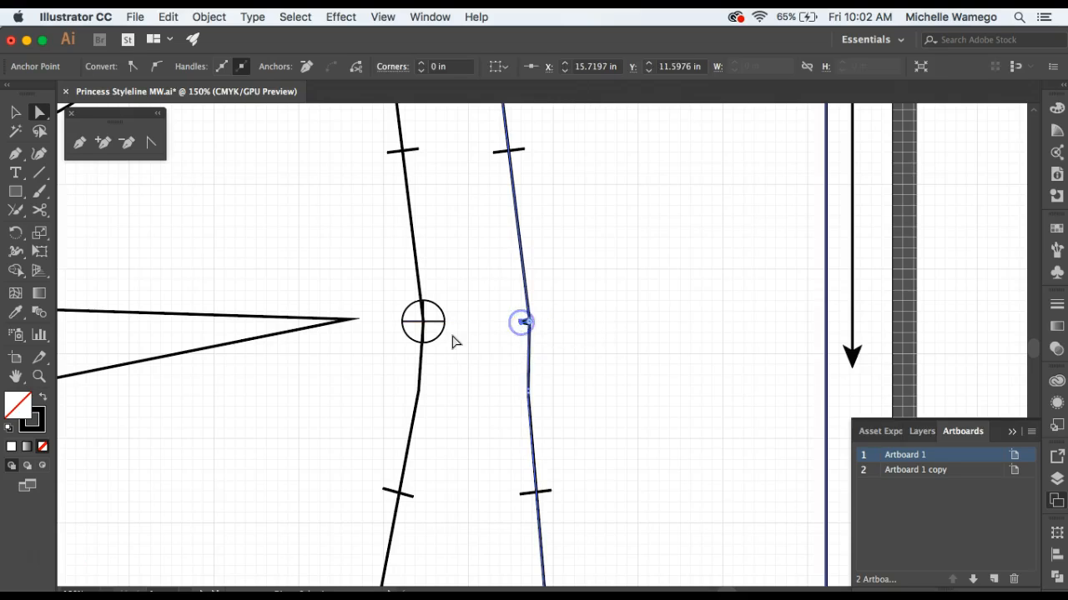
click(489, 326)
click(523, 323)
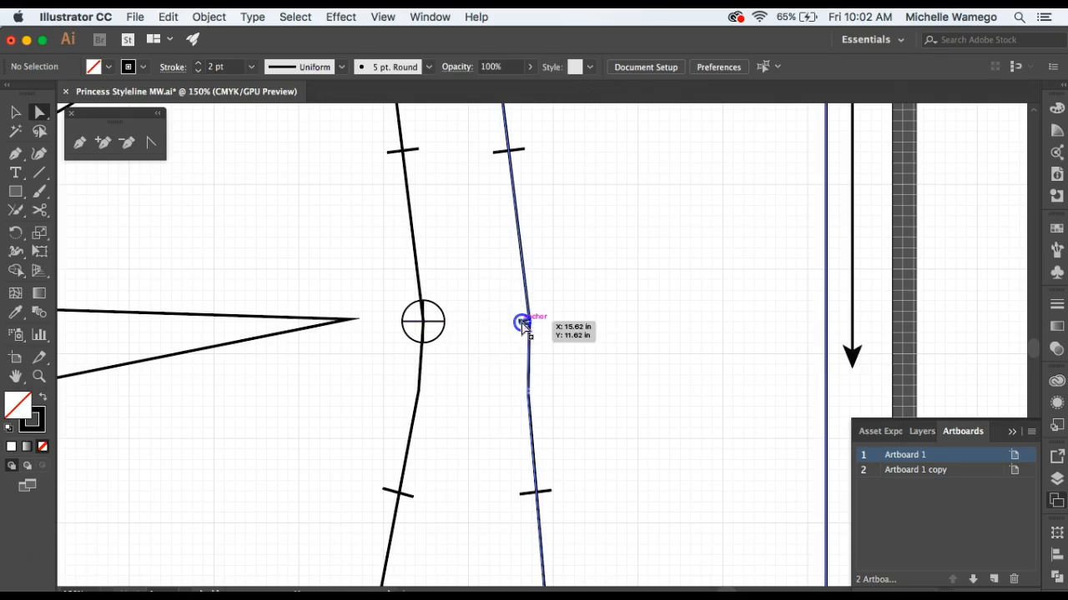
key(minus)
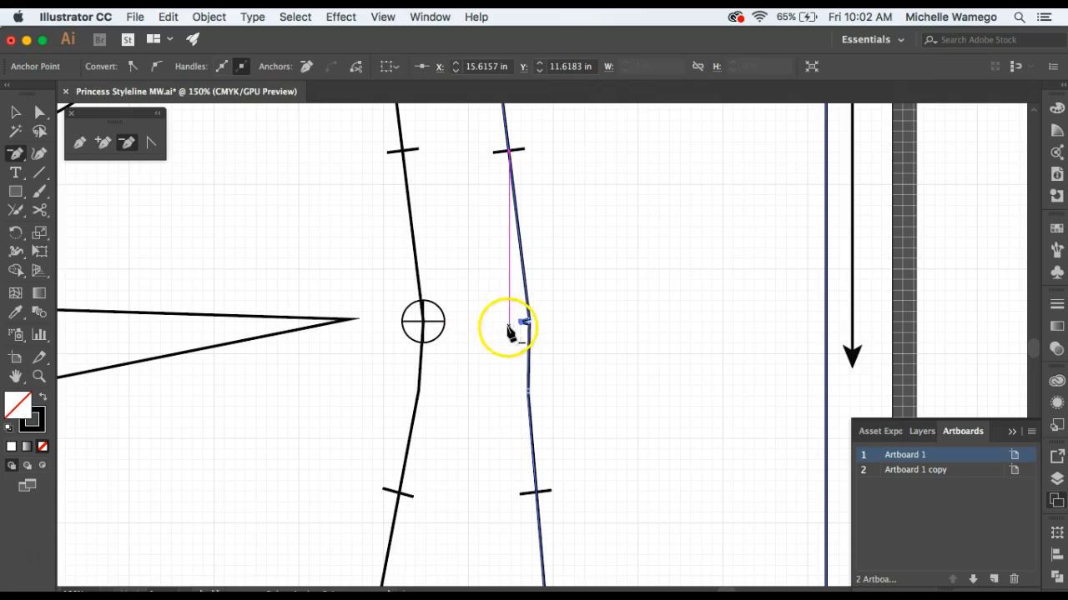
click(518, 325)
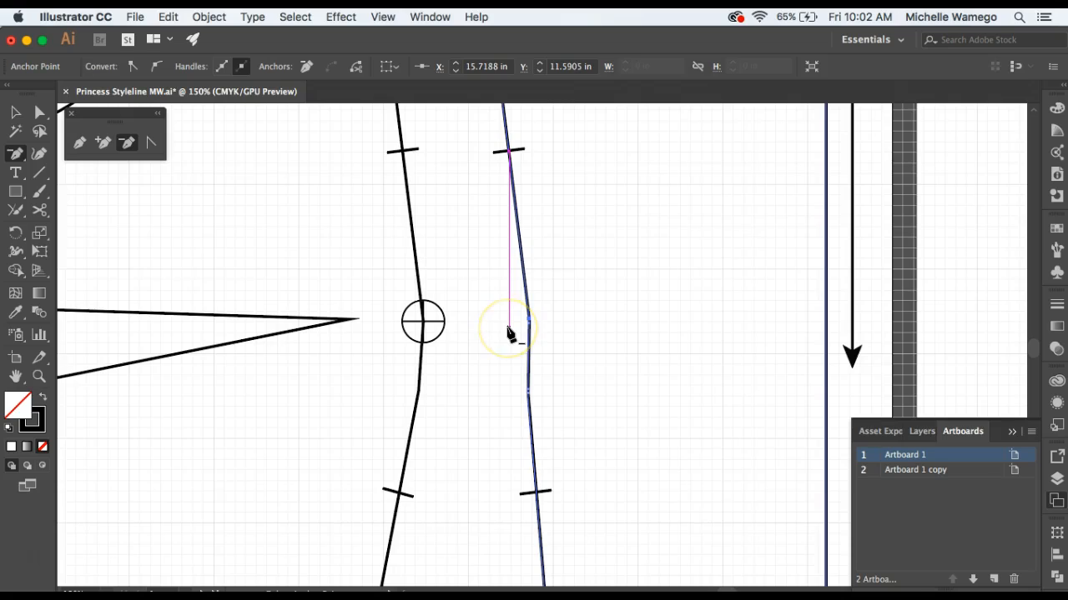
click(509, 332)
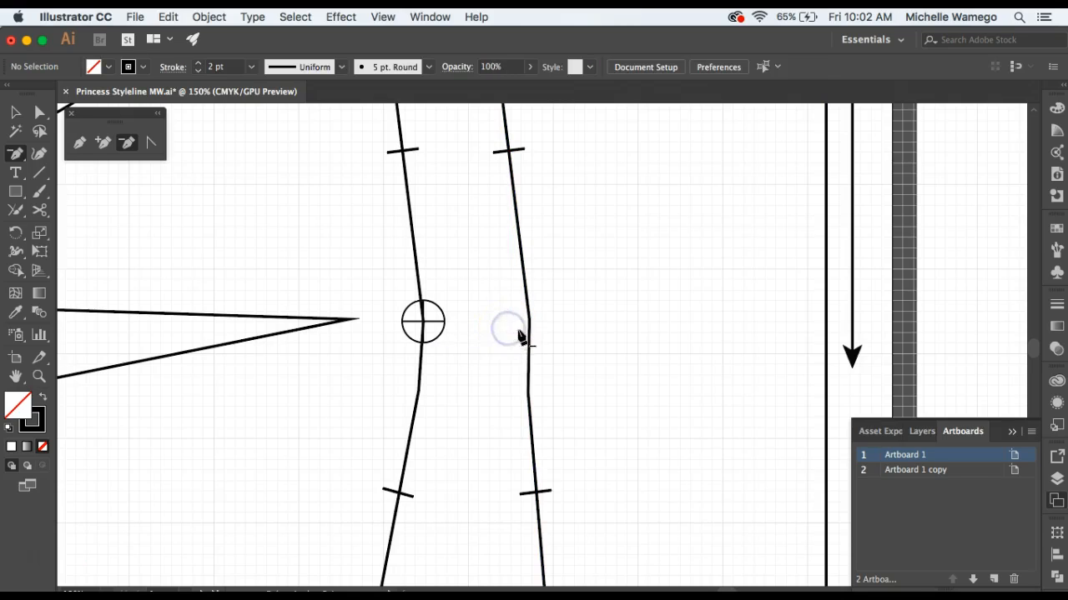
Move the center panel's apex anchor about 0.06 in toward the side panel and delete the redundant anchor beside it.
key(a)
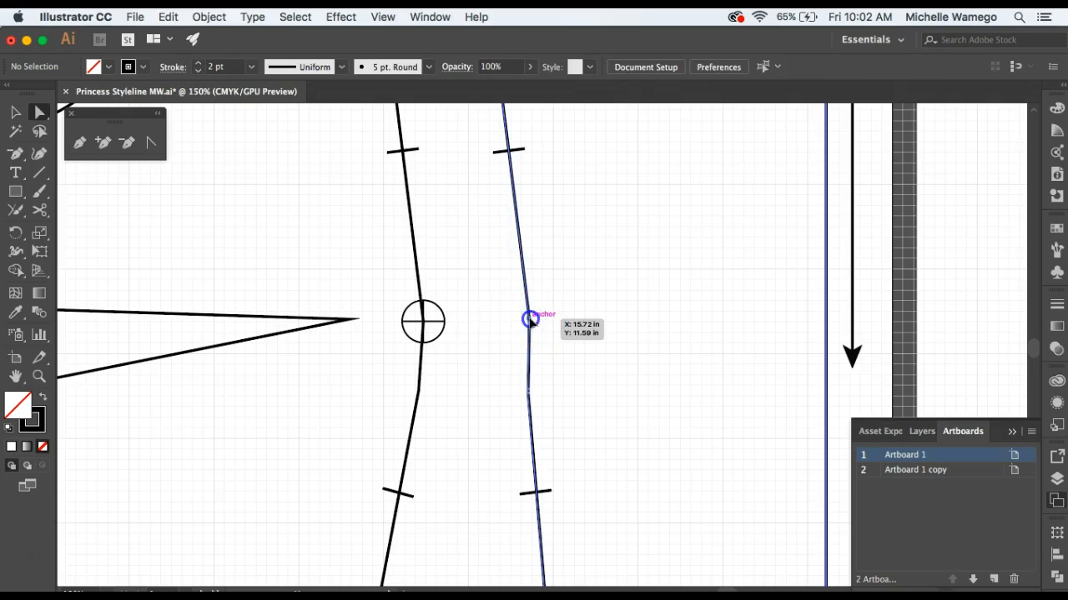
click(529, 321)
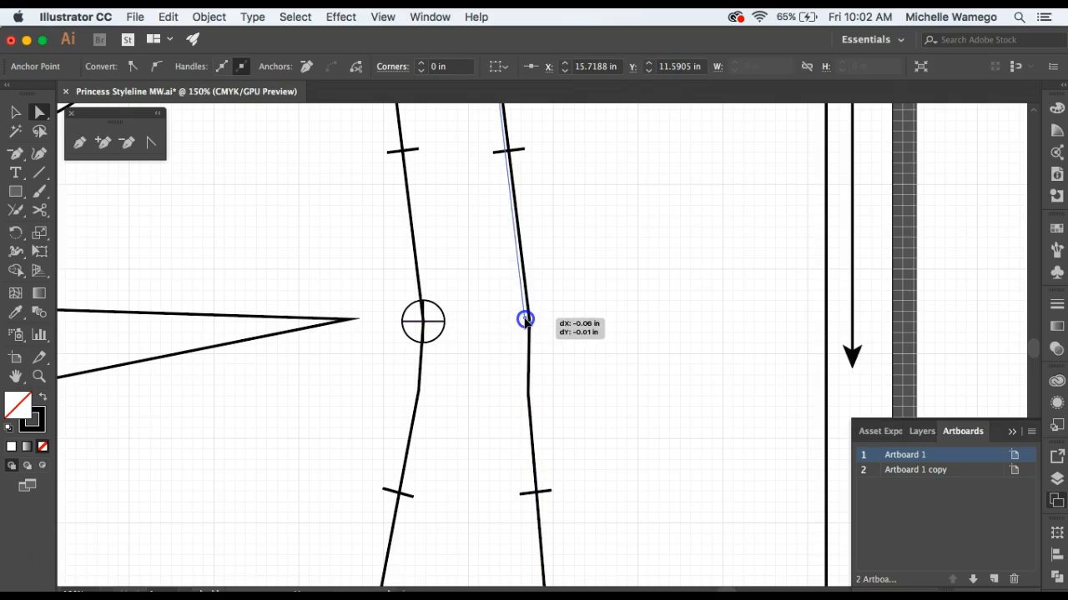
drag(528, 323, 525, 318)
key(p)
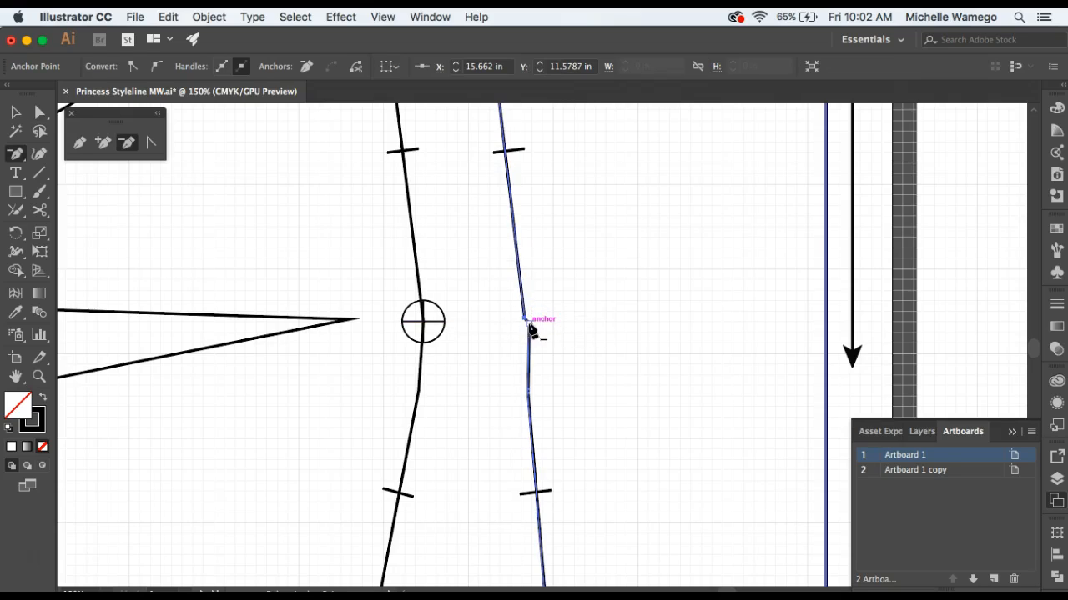
click(528, 392)
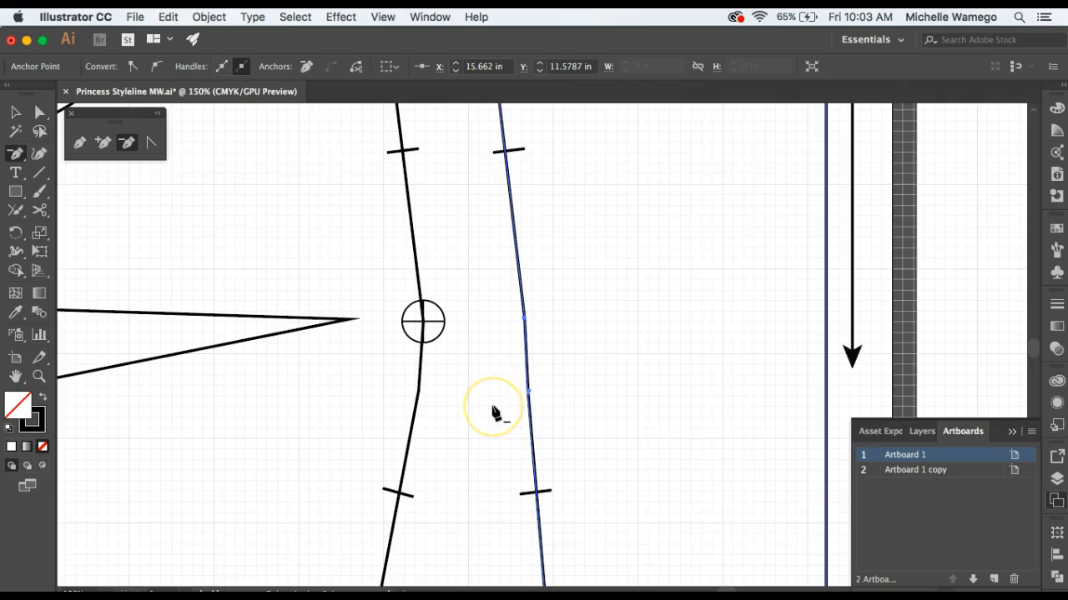
click(528, 396)
key(a)
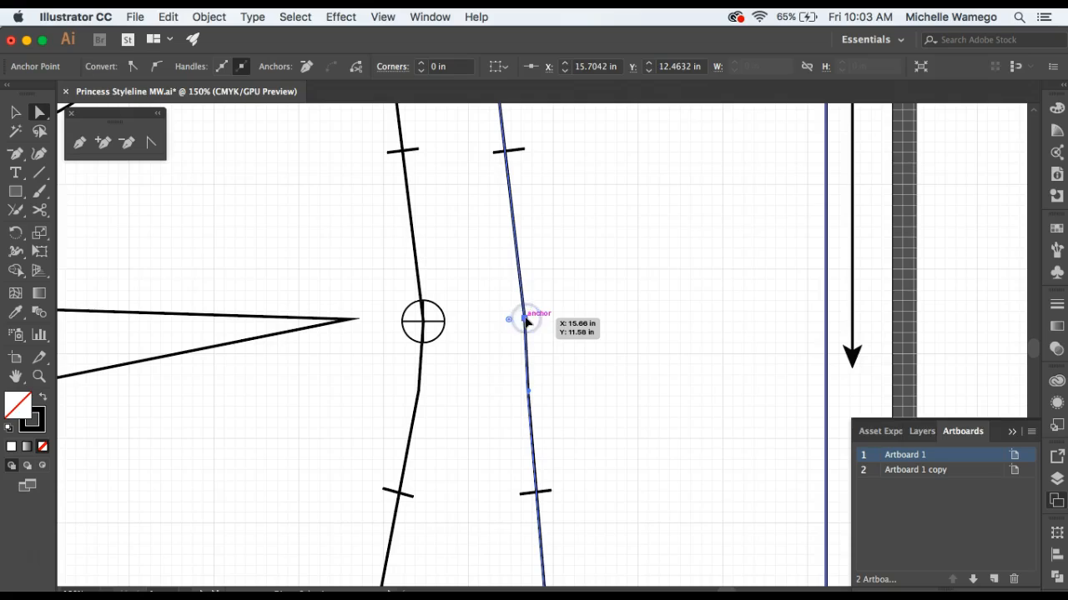
Move the center panel's bust apex anchor slightly up toward the side panel, to about X 15.61 in, Y 11.43 in.
click(530, 398)
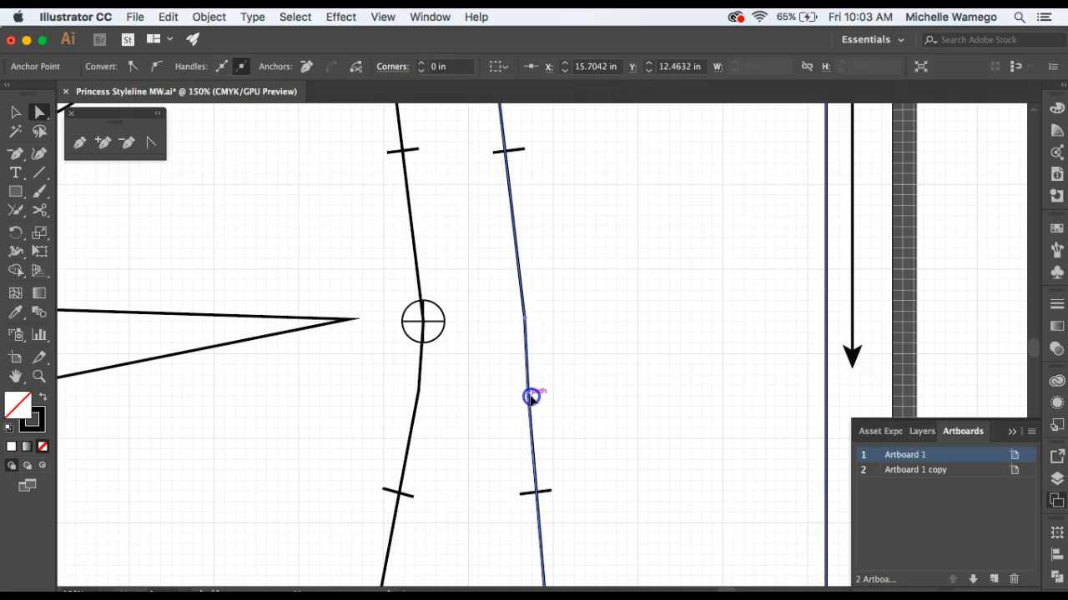
drag(533, 408, 533, 449)
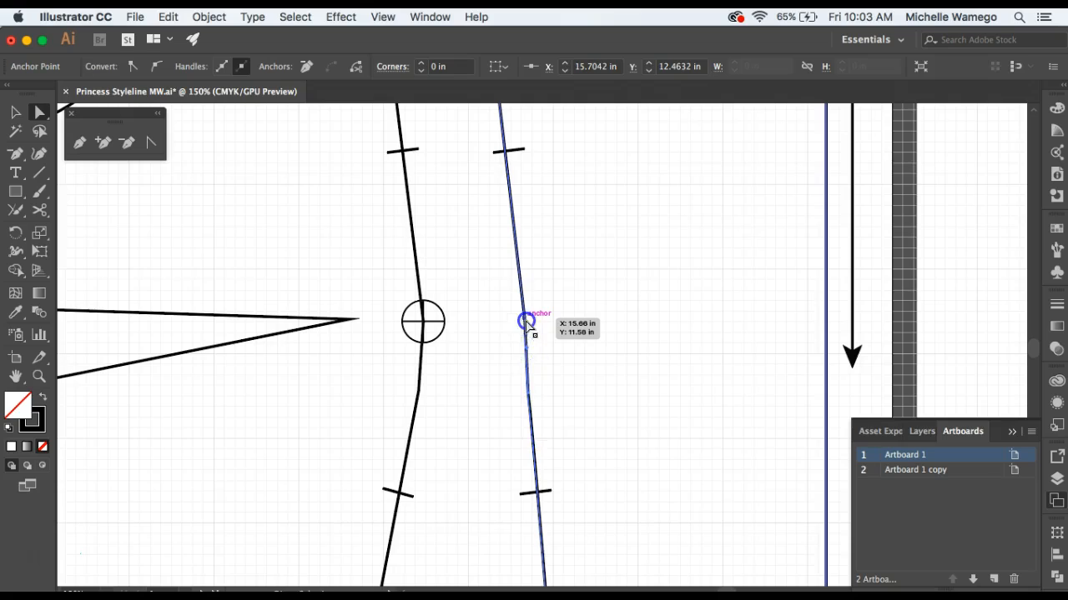
drag(521, 320, 520, 306)
click(531, 353)
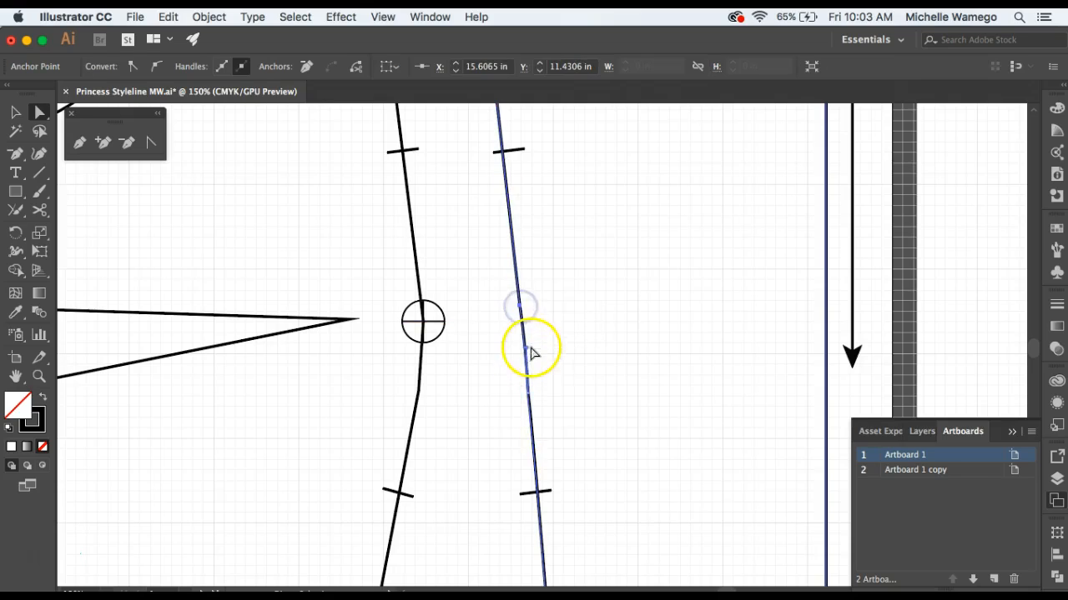
Delete the extra anchors just below the center panel's apex anchor with the Delete Anchor Point tool and deselect the panel.
key(minus)
click(528, 398)
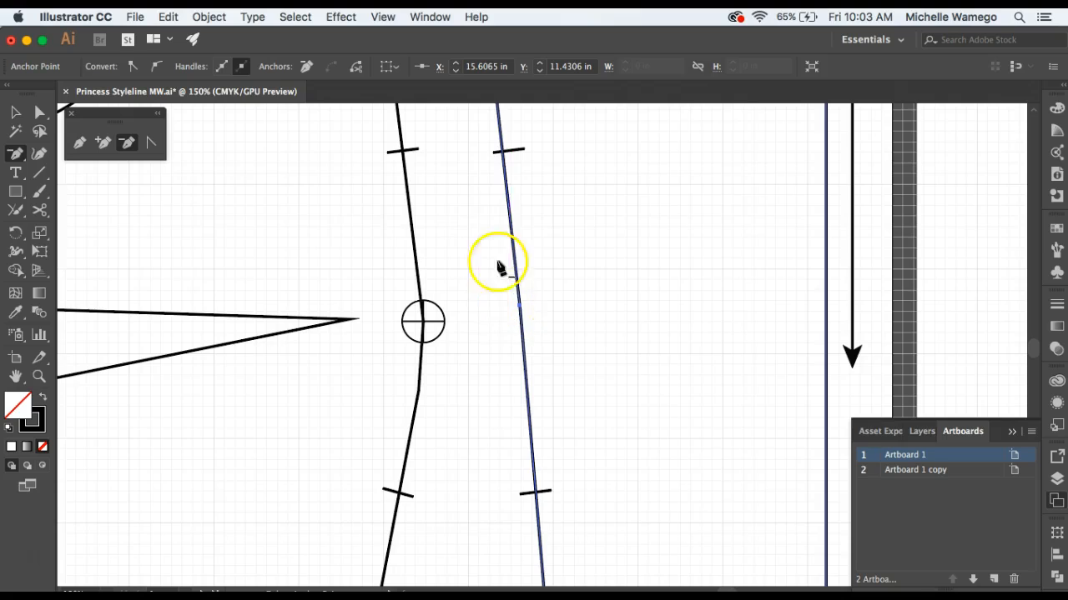
click(521, 308)
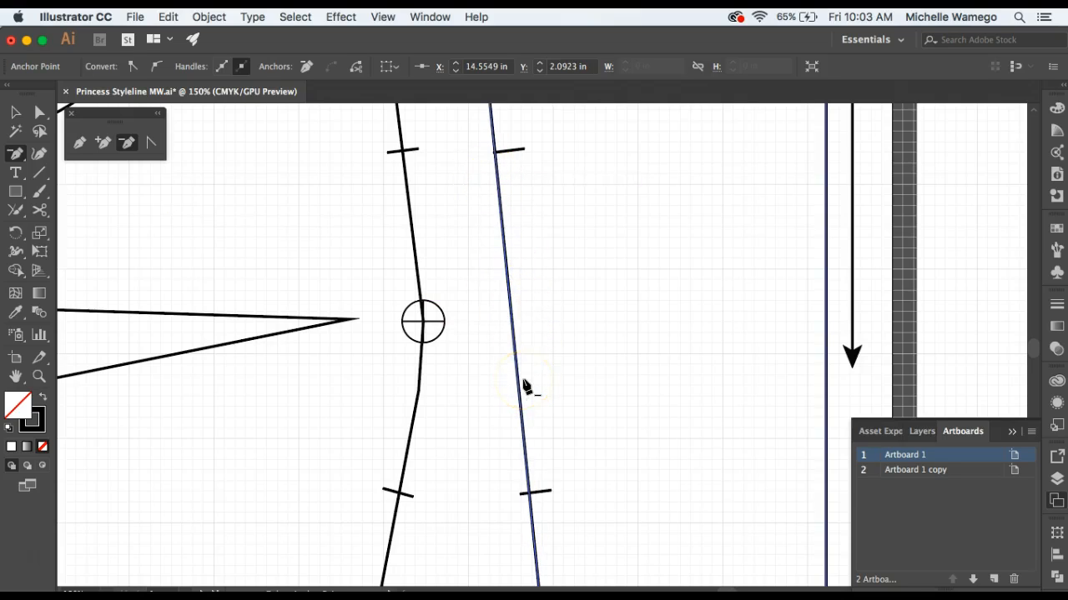
click(526, 386)
key(z)
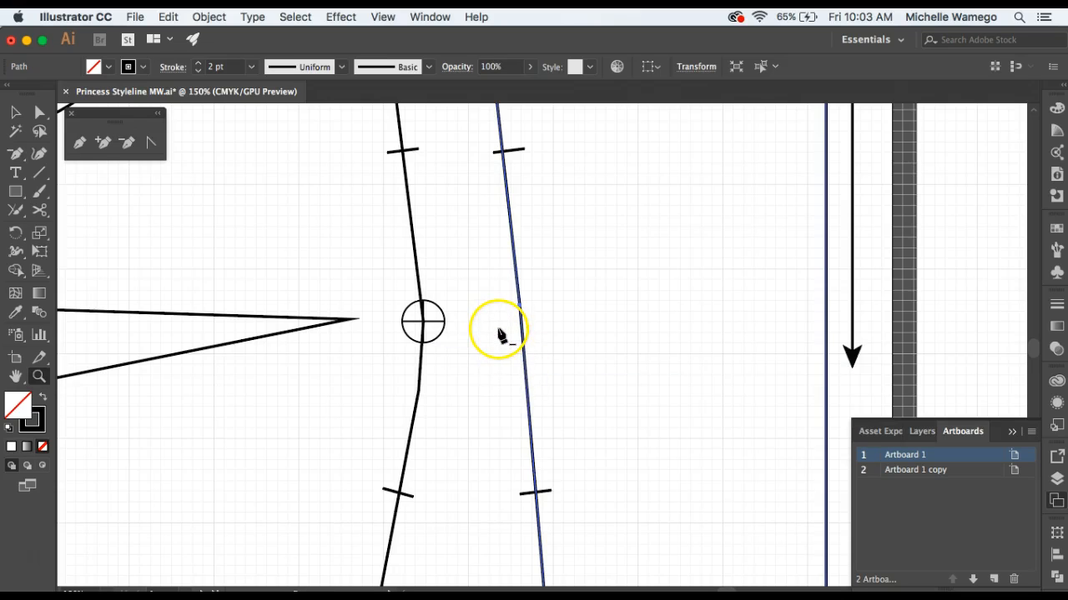
alt+click(498, 331)
alt+click(539, 364)
drag(588, 321, 562, 364)
click(15, 111)
click(256, 243)
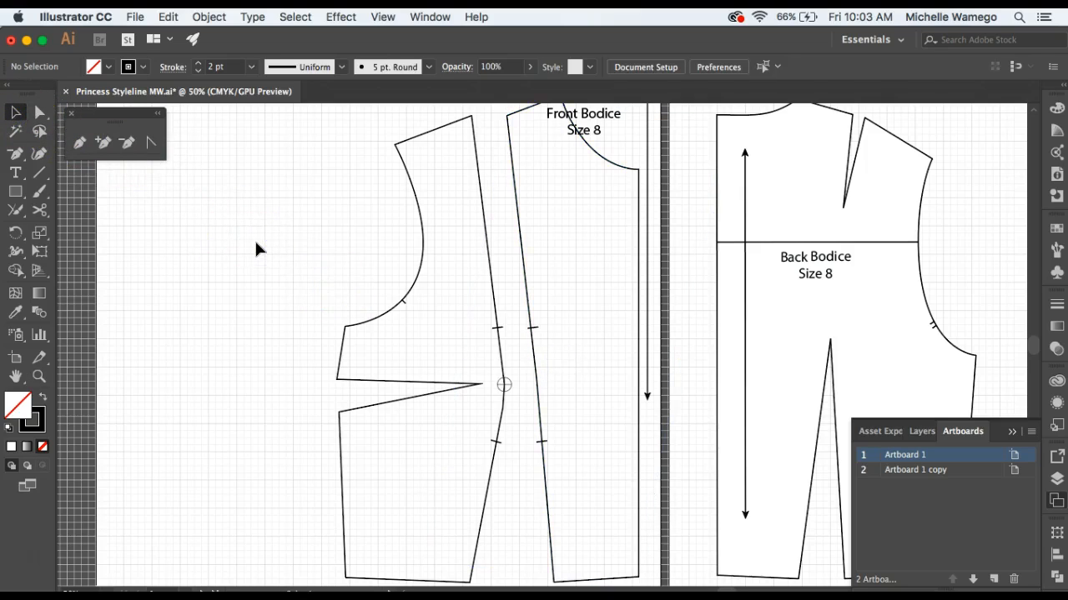
Draw a straight line from the side panel's dart tip to the bust apex with the Line Segment tool.
click(394, 405)
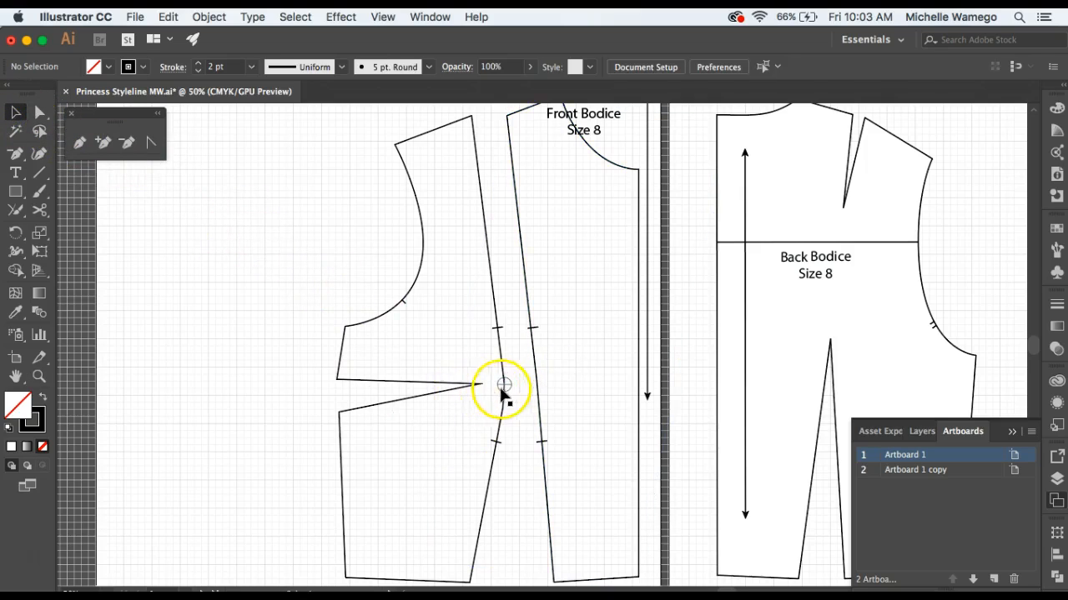
click(39, 376)
click(501, 387)
click(530, 344)
click(569, 343)
click(544, 350)
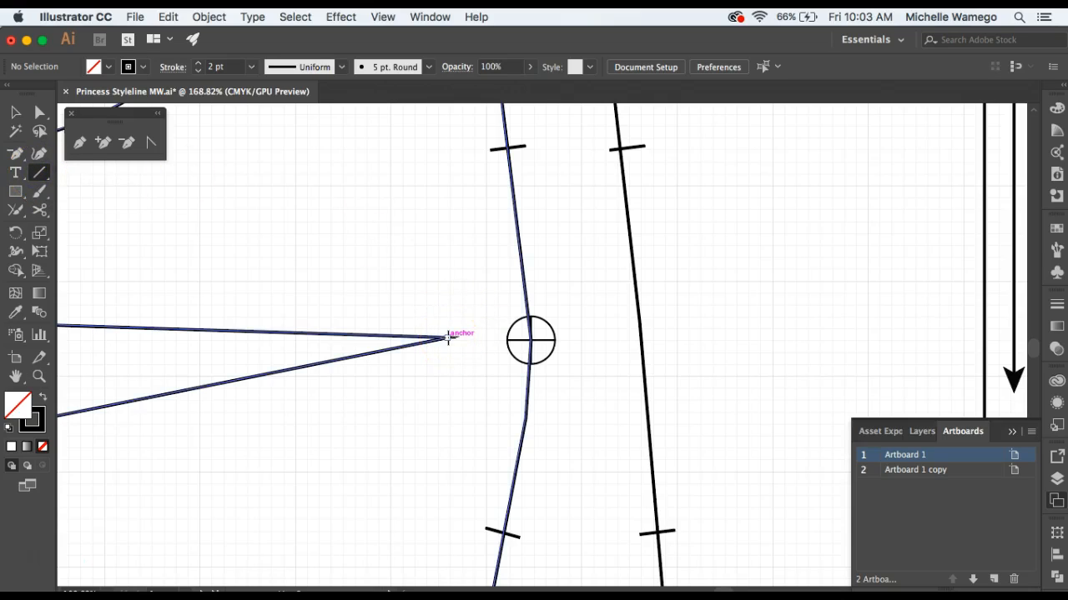
drag(449, 337, 531, 338)
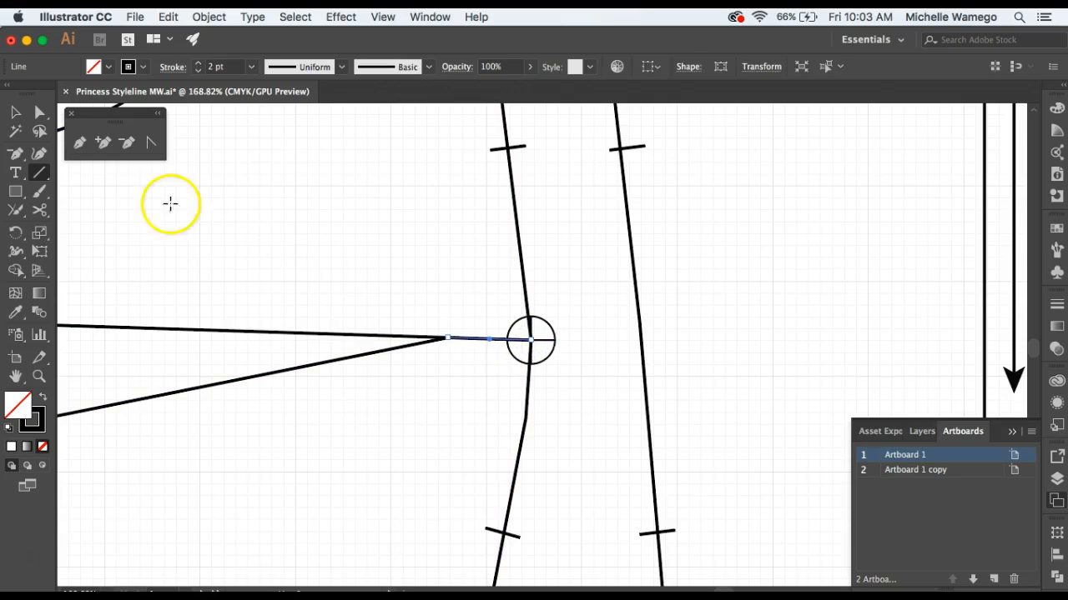
Delete the circled crosshair that marks the bust apex on the side panel.
click(13, 112)
click(518, 327)
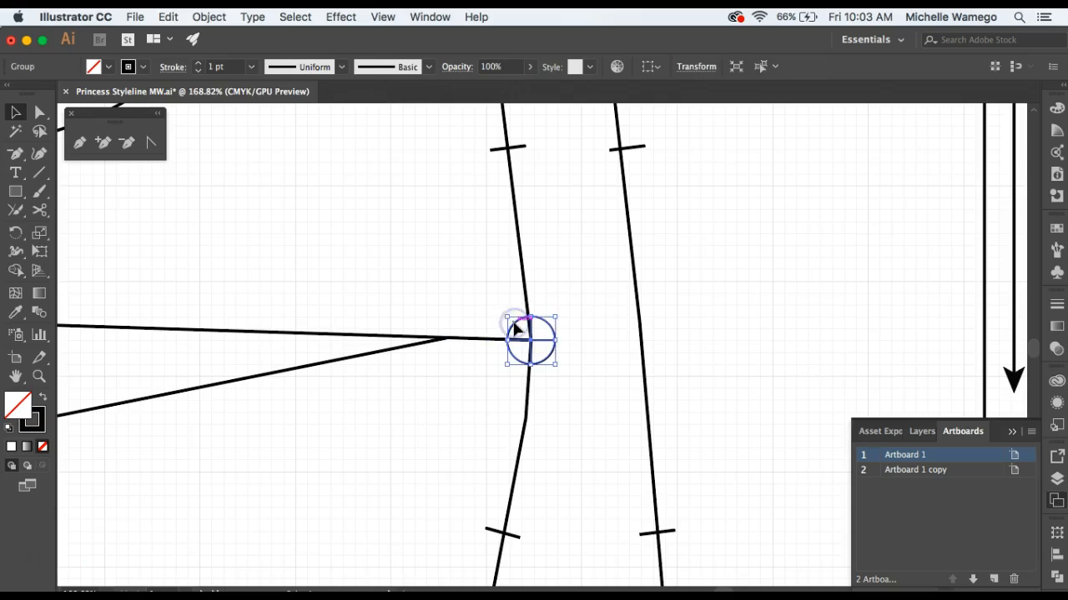
key(Delete)
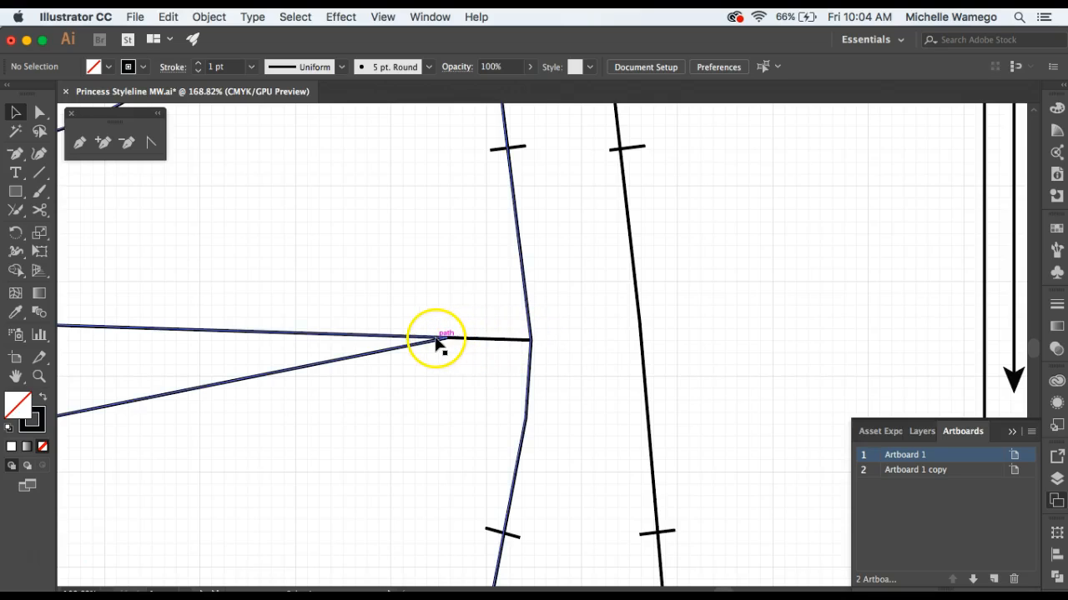
Try to split the side panel's path at the dart tip by adding an anchor and cutting with the Scissors tool.
click(103, 142)
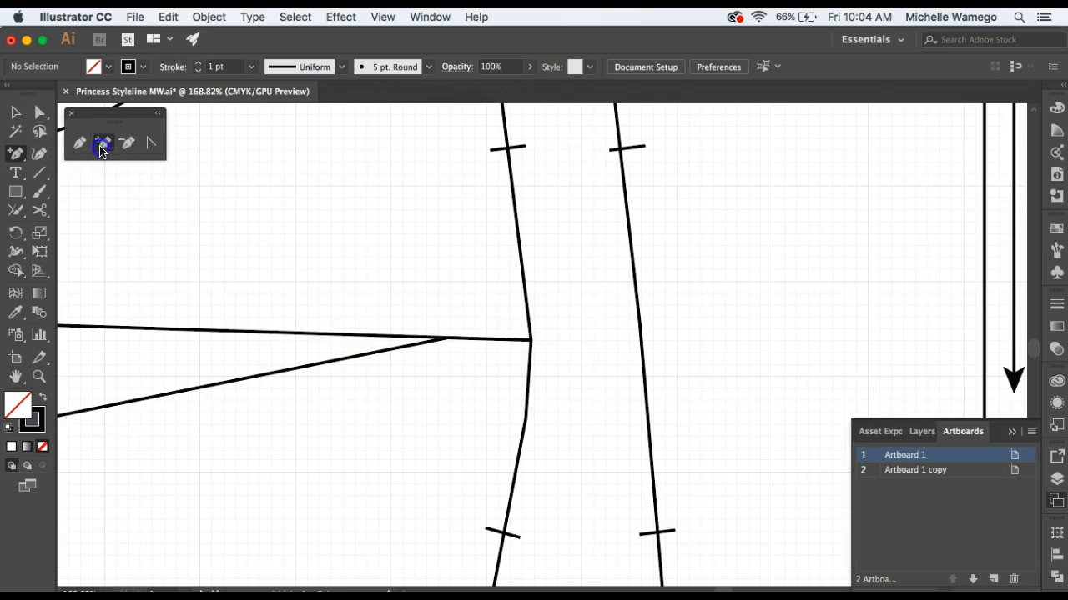
click(463, 341)
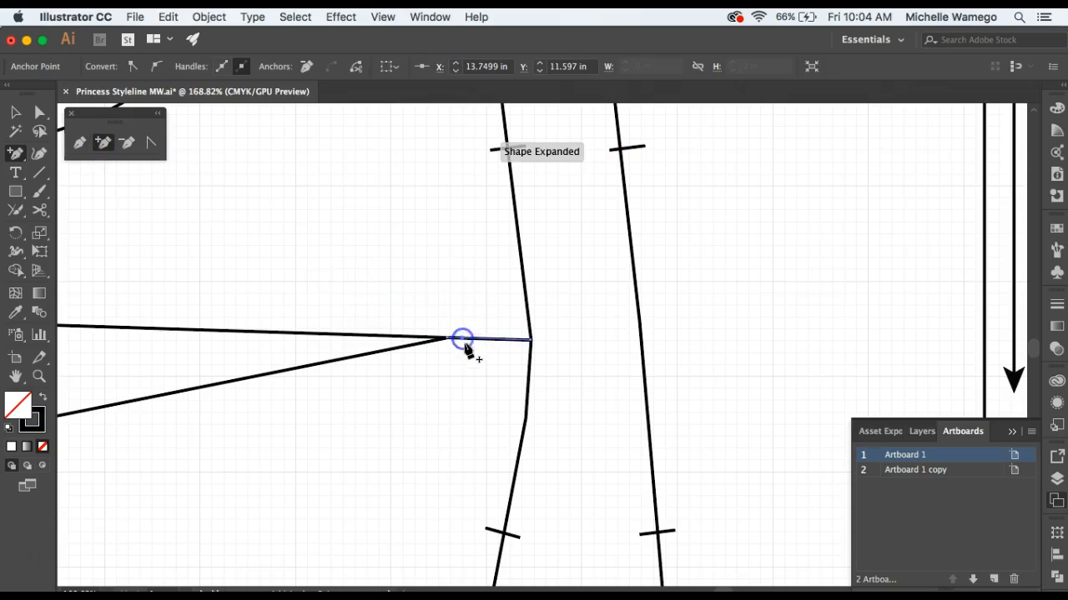
click(39, 112)
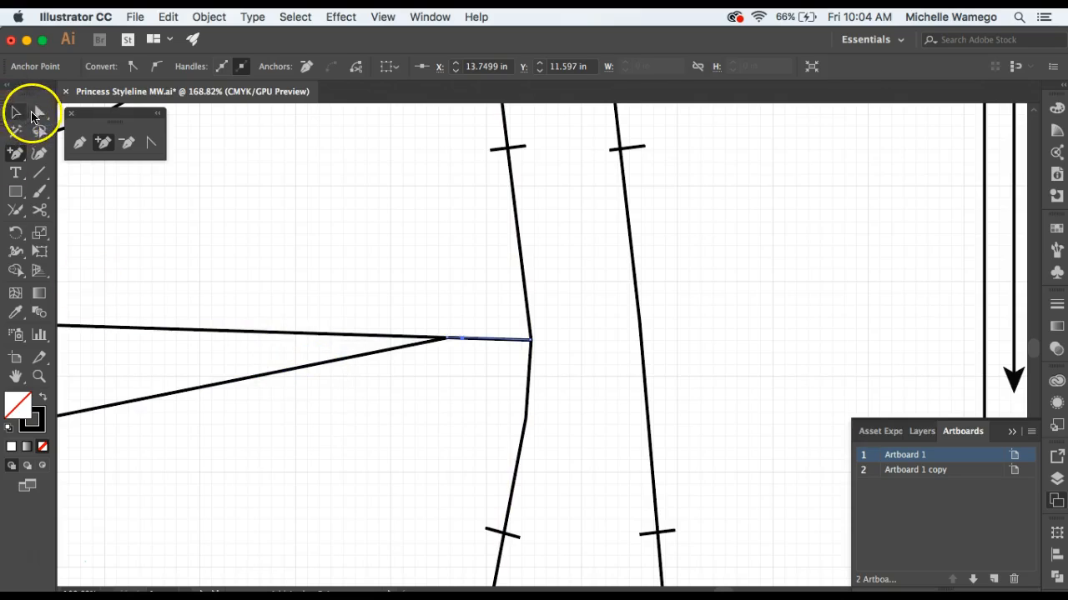
click(376, 333)
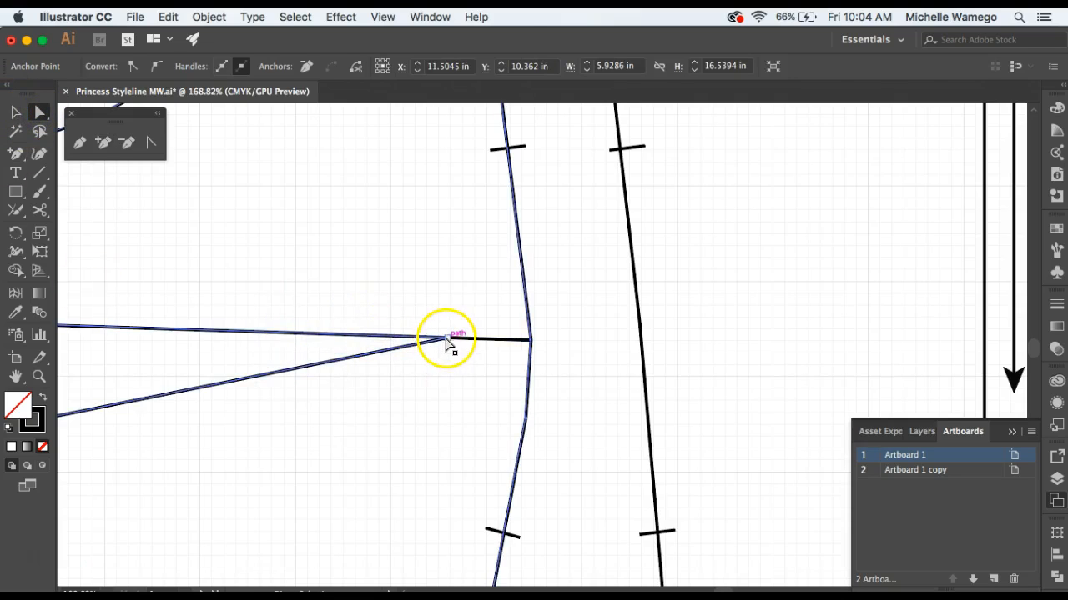
drag(39, 211, 91, 228)
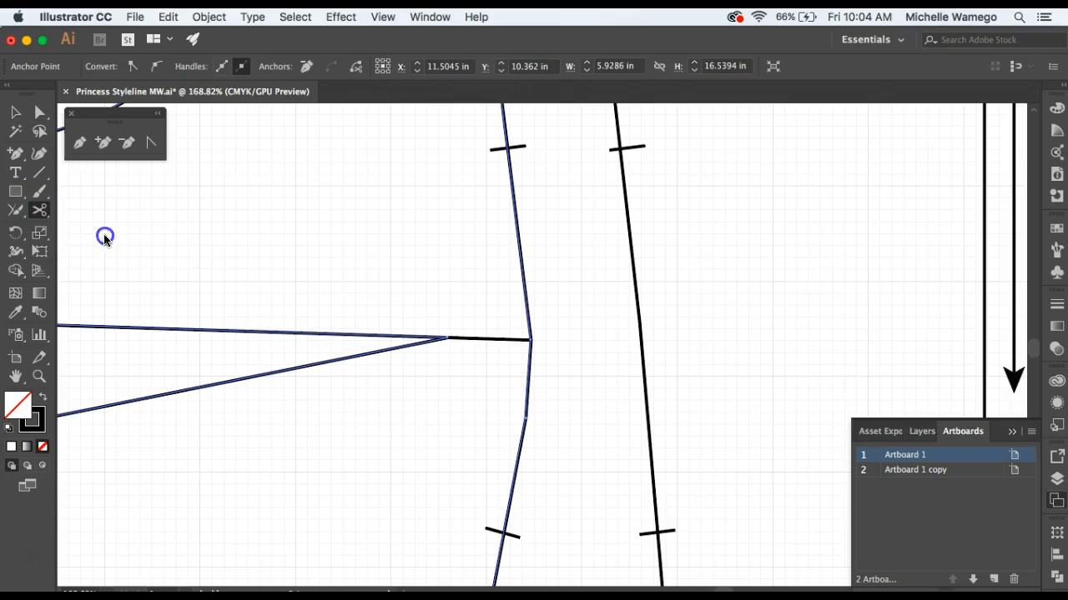
click(447, 337)
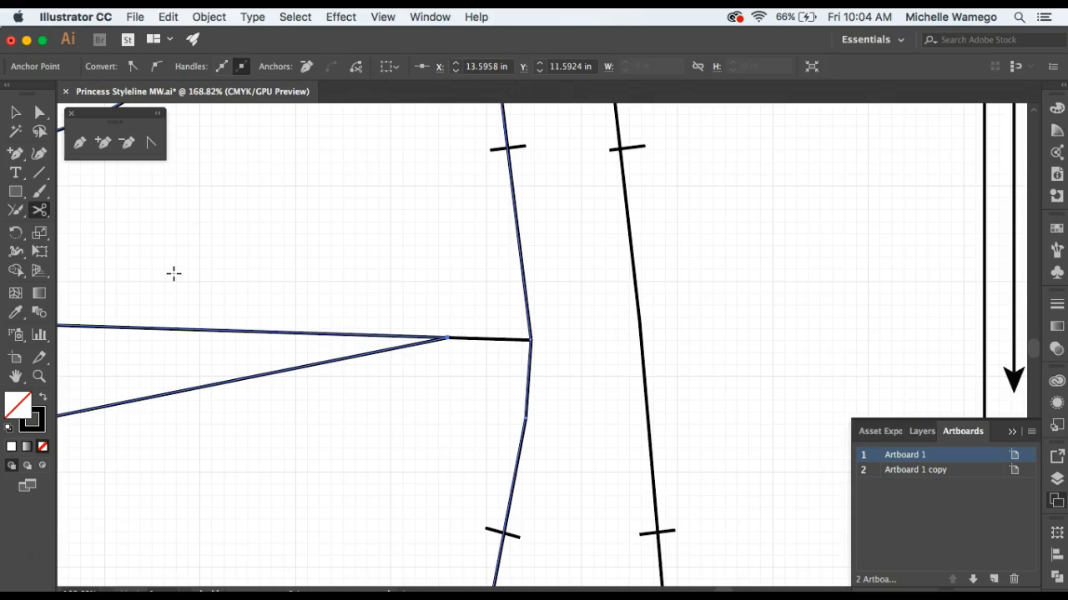
key(super+z)
Delete the side panel's dart-tip anchor together with both side dart legs, and deselect the panel.
click(39, 111)
click(405, 256)
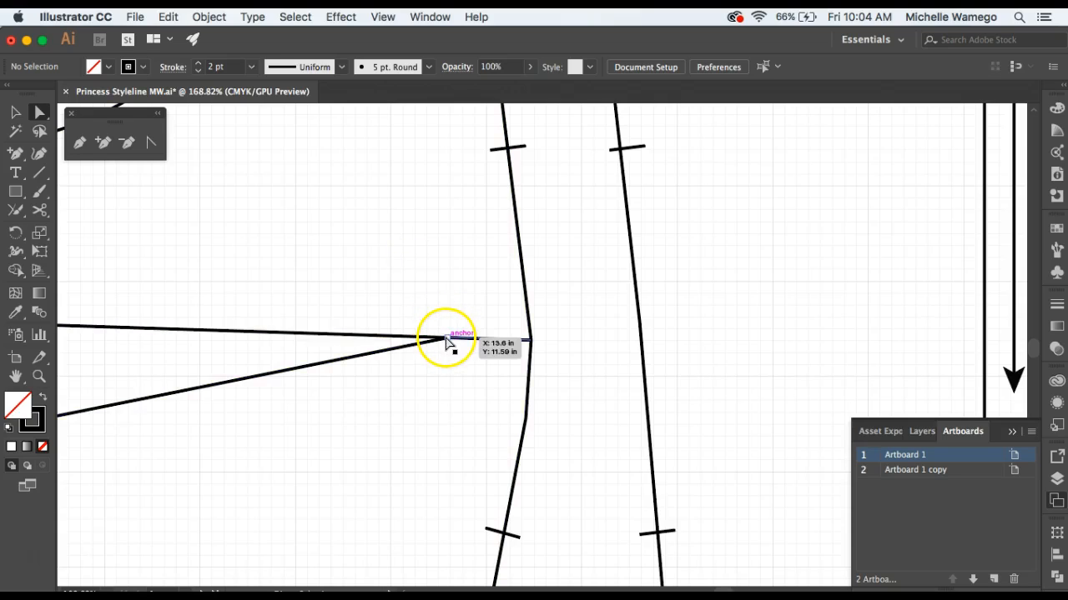
click(447, 342)
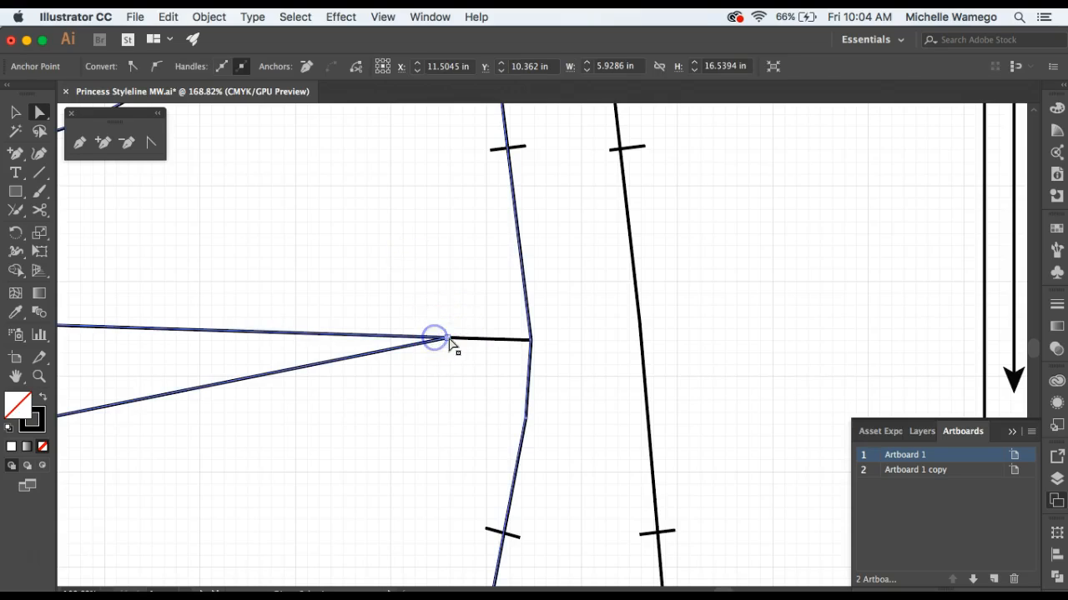
click(449, 342)
key(Delete)
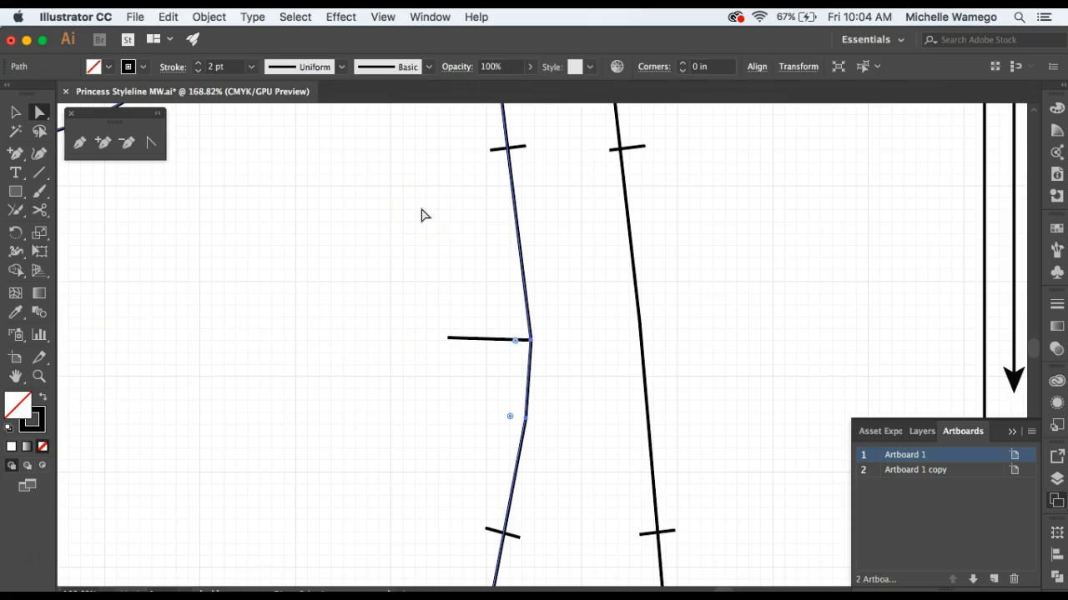
key(z)
alt+click(342, 289)
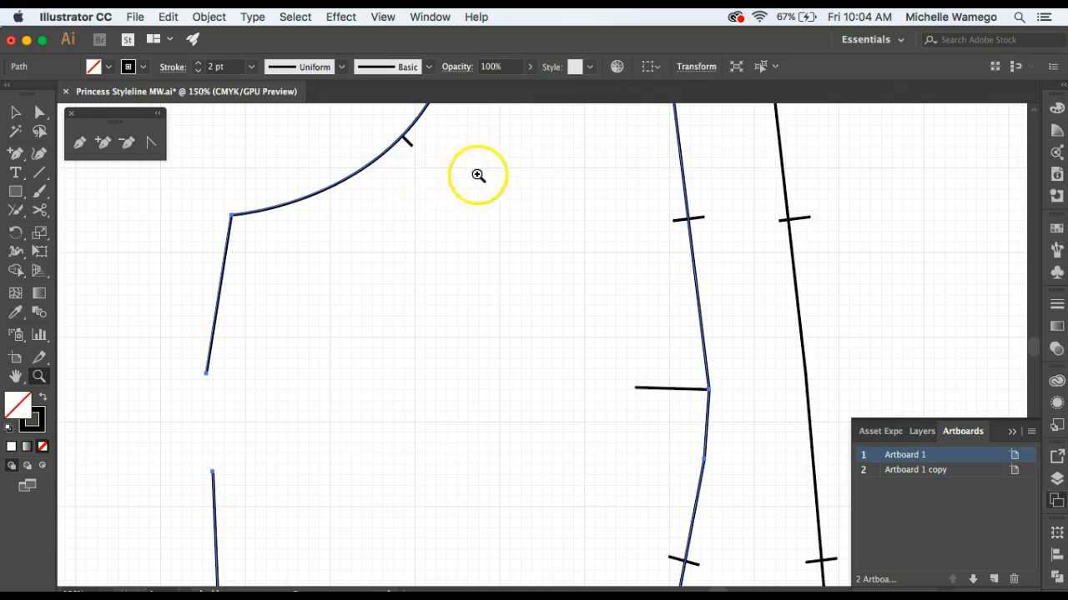
alt+click(460, 255)
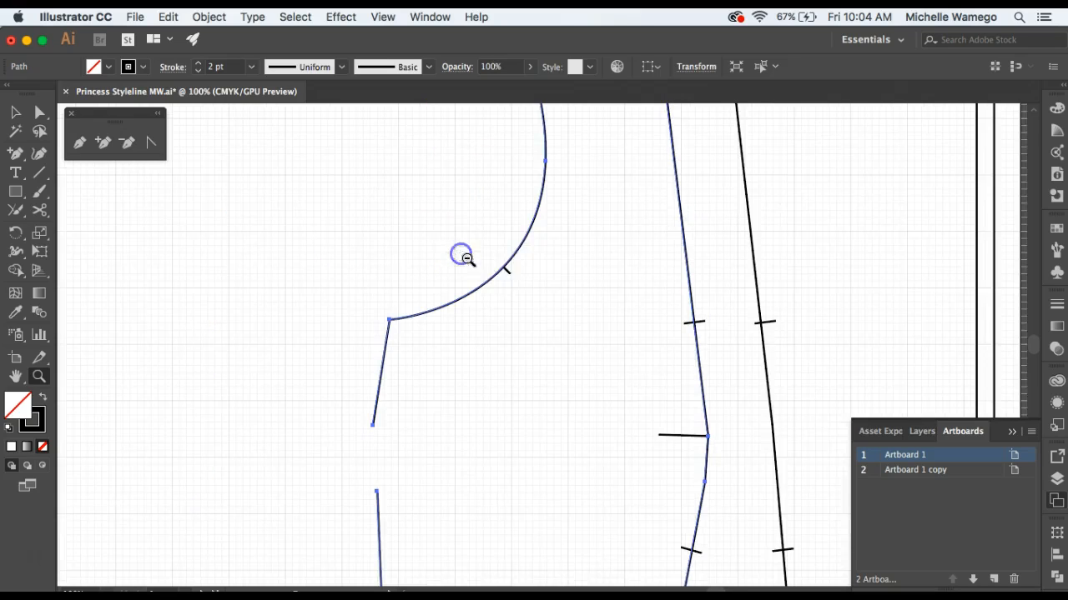
alt+click(543, 281)
scroll(533, 276, right, 6)
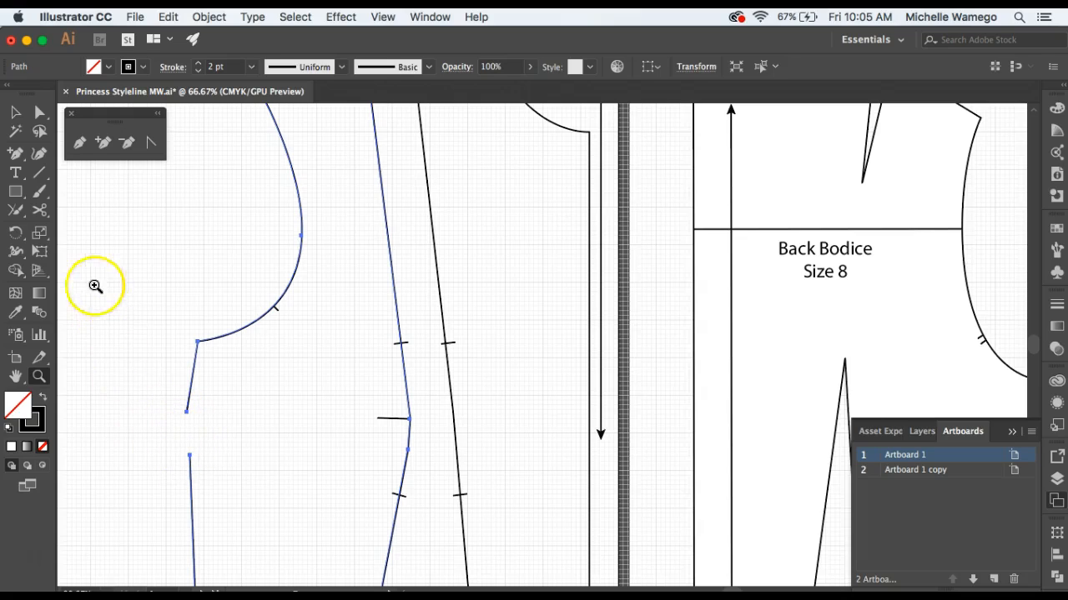
click(17, 114)
click(179, 243)
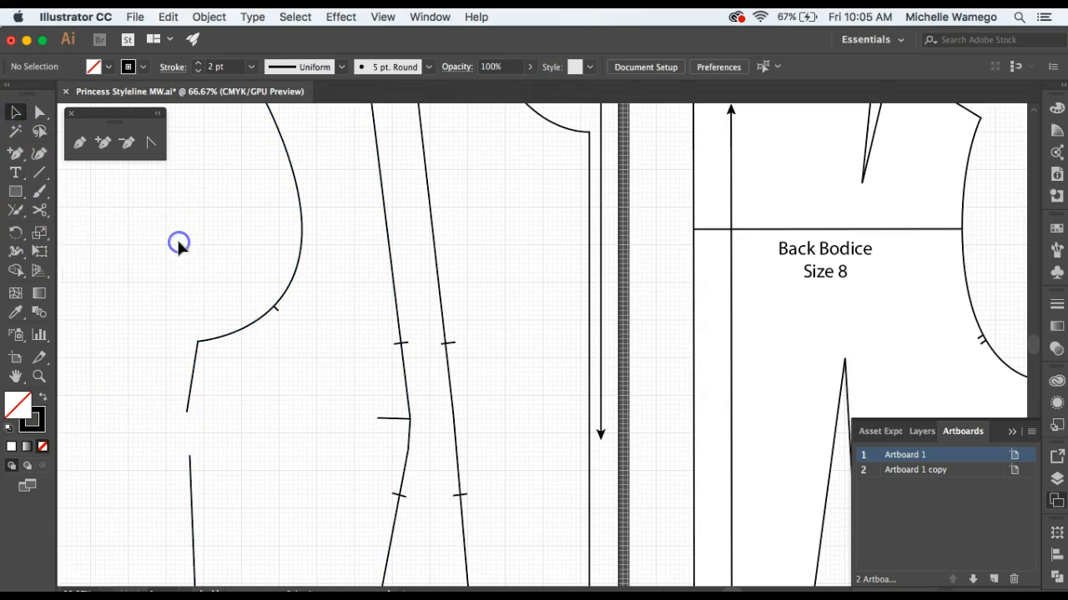
Try selecting the side panel's anchors from the shoulder down to the upper end of the side dart opening.
click(43, 114)
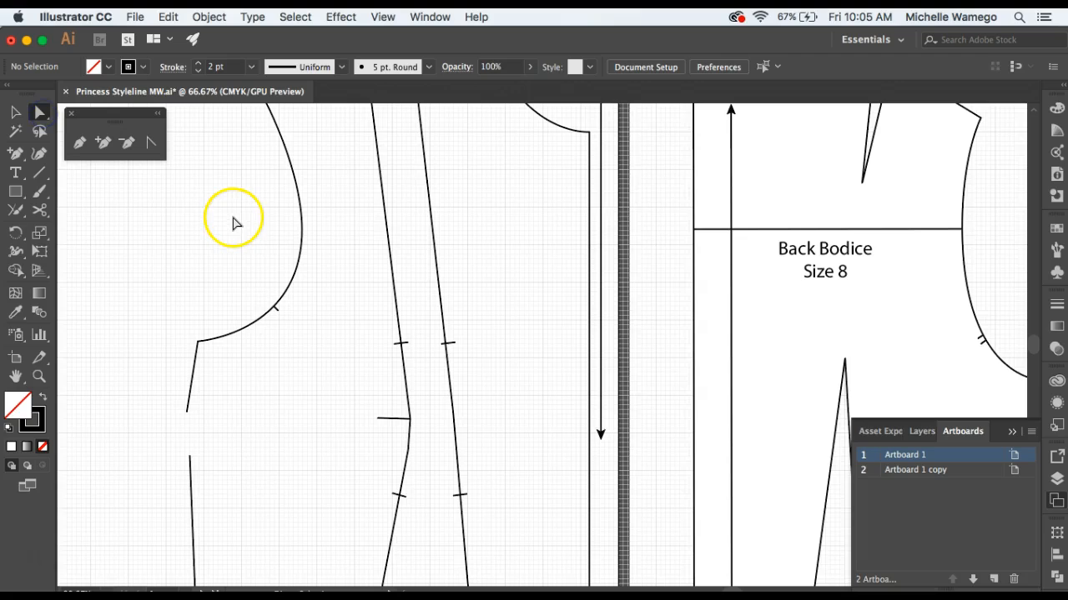
scroll(234, 227, up, 3)
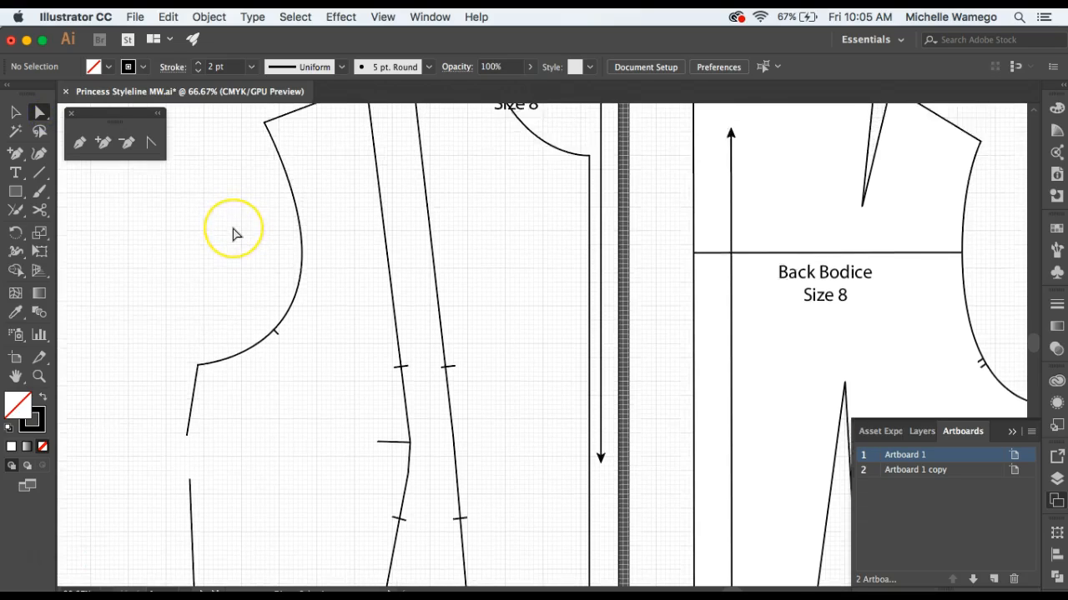
scroll(236, 231, up, 3)
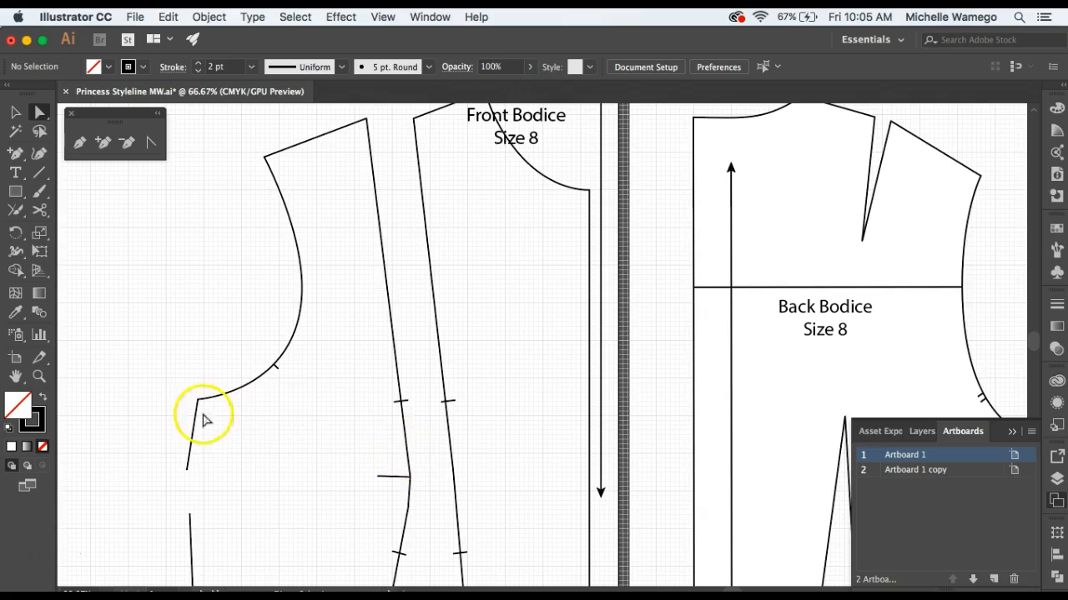
drag(139, 409, 410, 143)
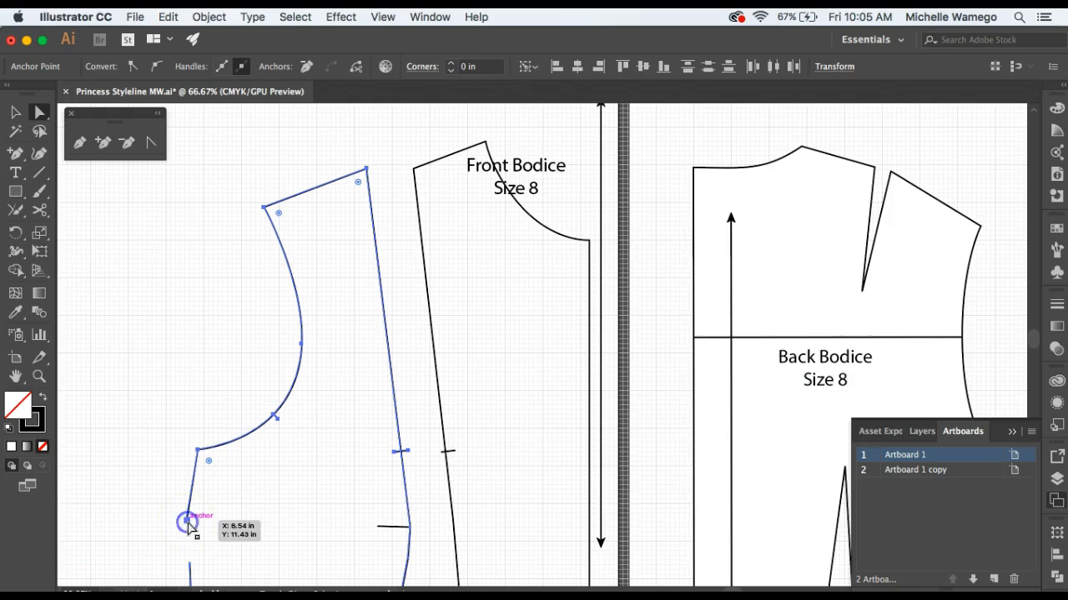
click(315, 519)
drag(314, 519, 300, 380)
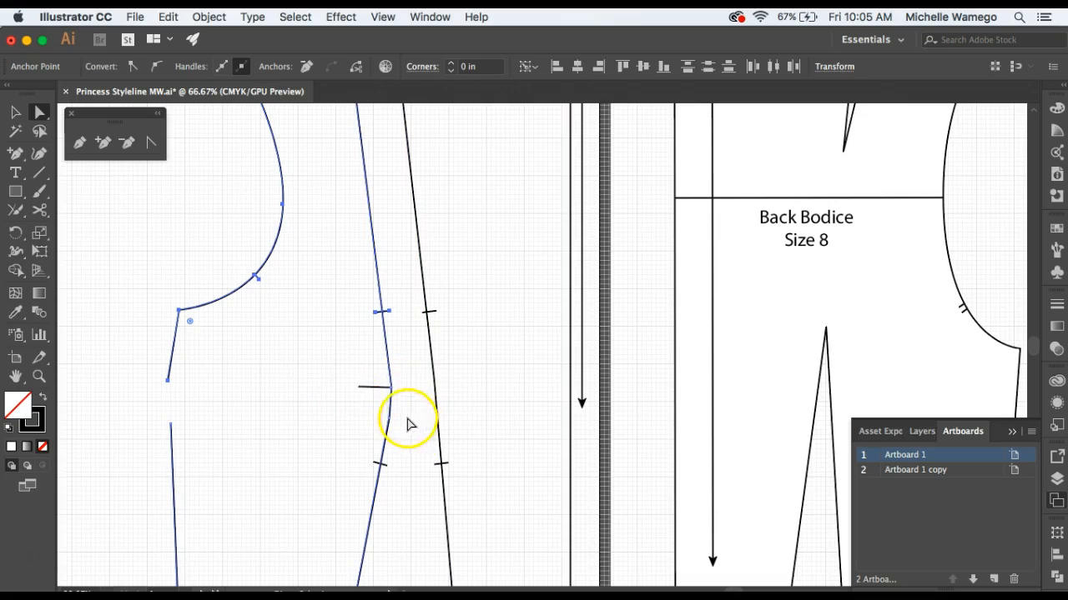
Cut the side panel's styleline at the bust apex with the Scissors tool and deselect the path.
click(39, 209)
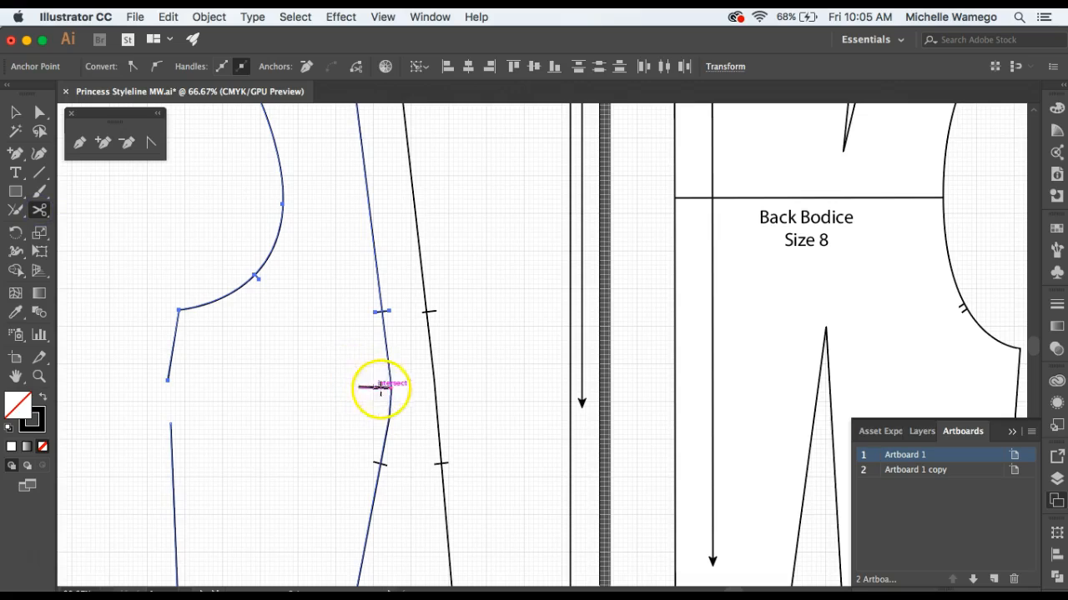
click(392, 387)
click(15, 112)
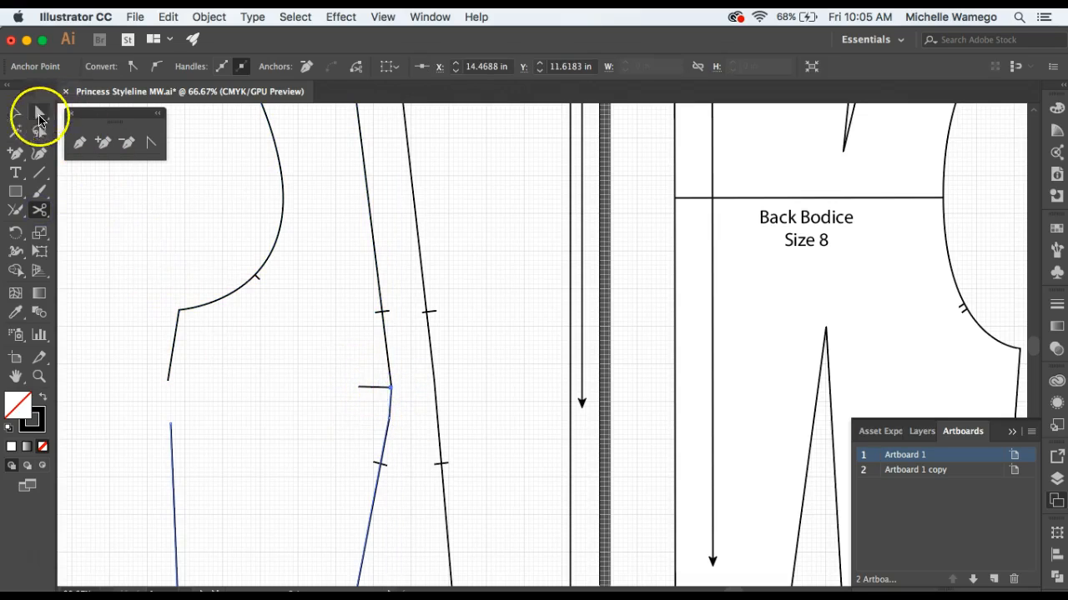
click(161, 235)
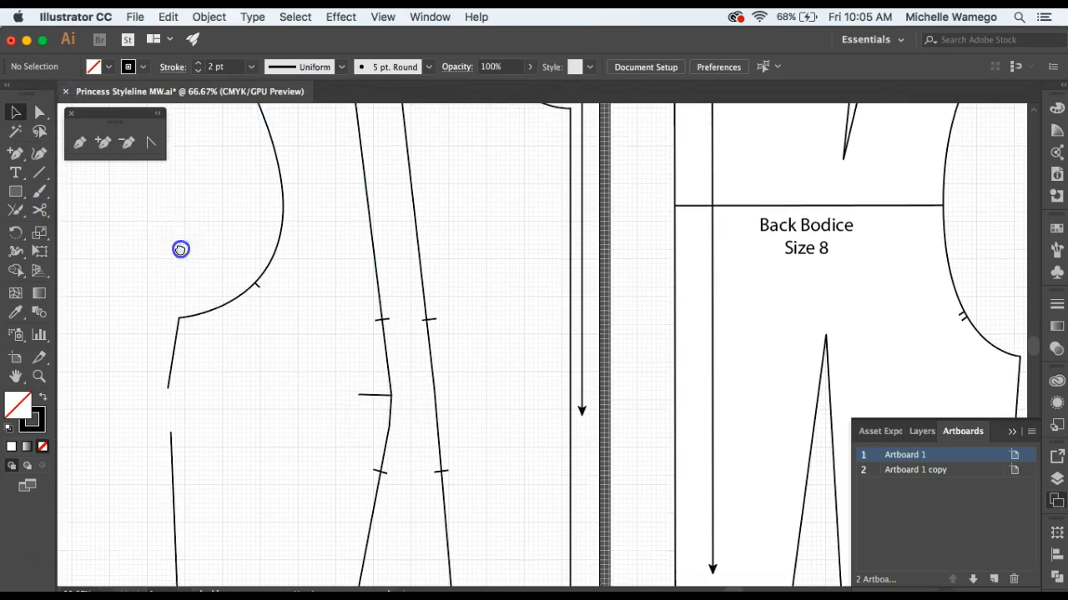
drag(179, 247, 176, 355)
key(a)
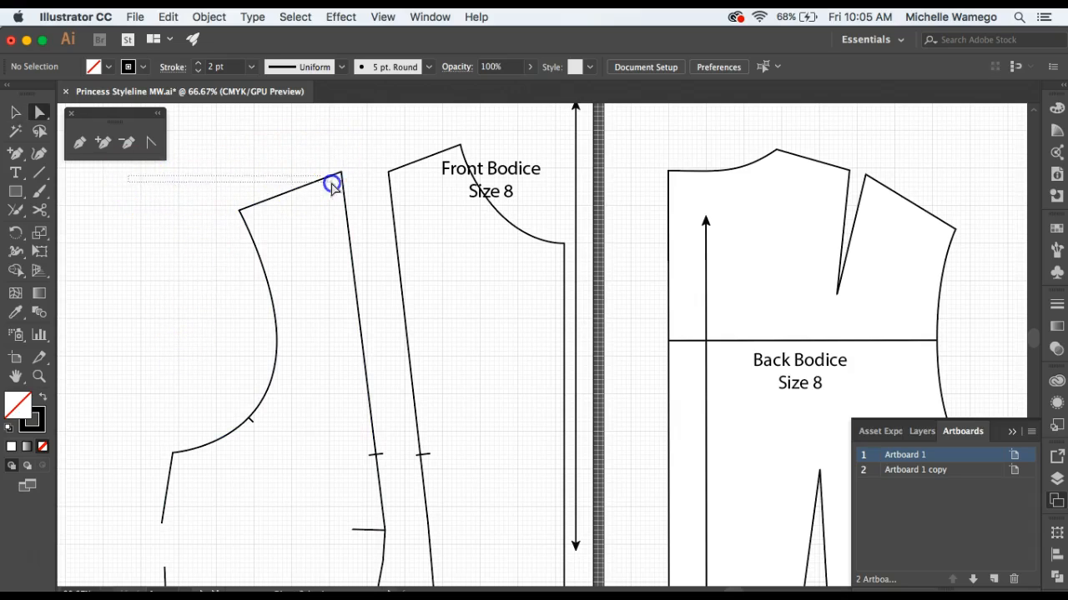
drag(372, 436, 393, 525)
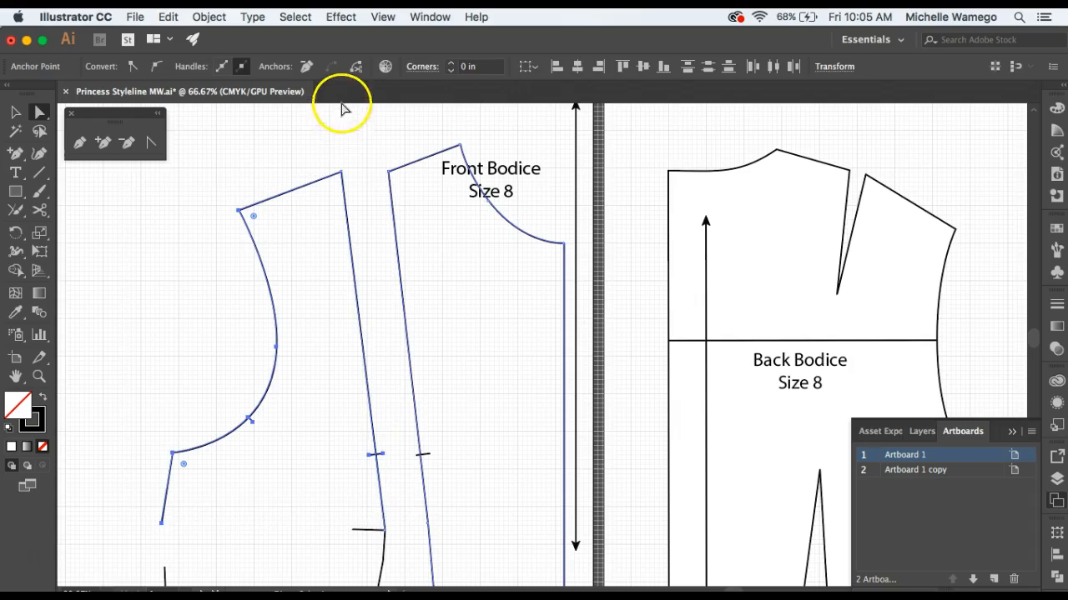
click(298, 148)
drag(186, 181, 394, 510)
click(377, 148)
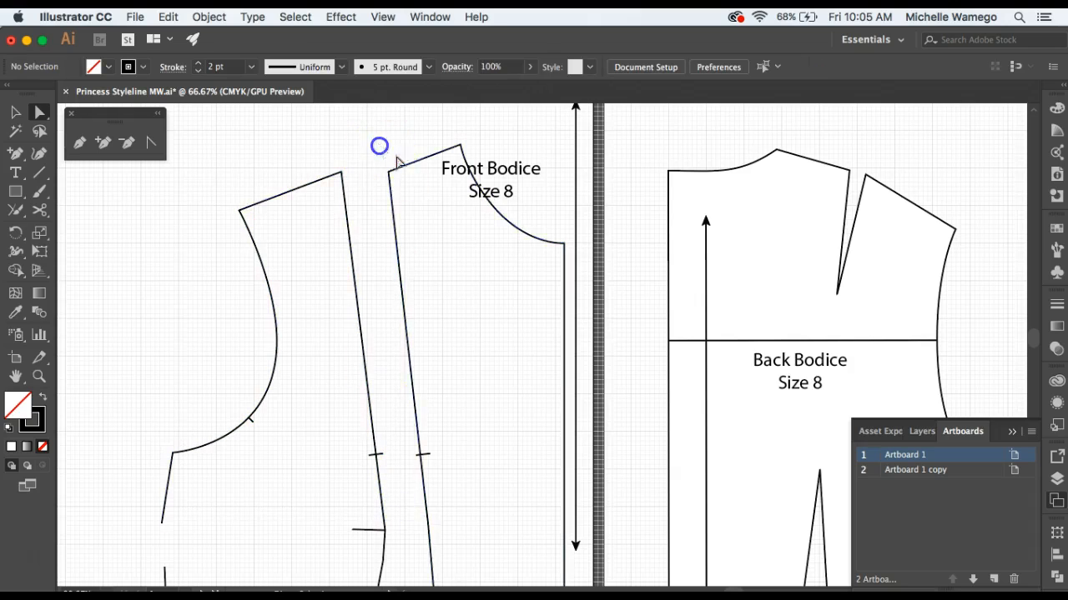
Select the side panel's upper section from the shoulder to the side dart and bust apex, and rotate it about the dart tip to close the side dart.
drag(119, 204, 358, 439)
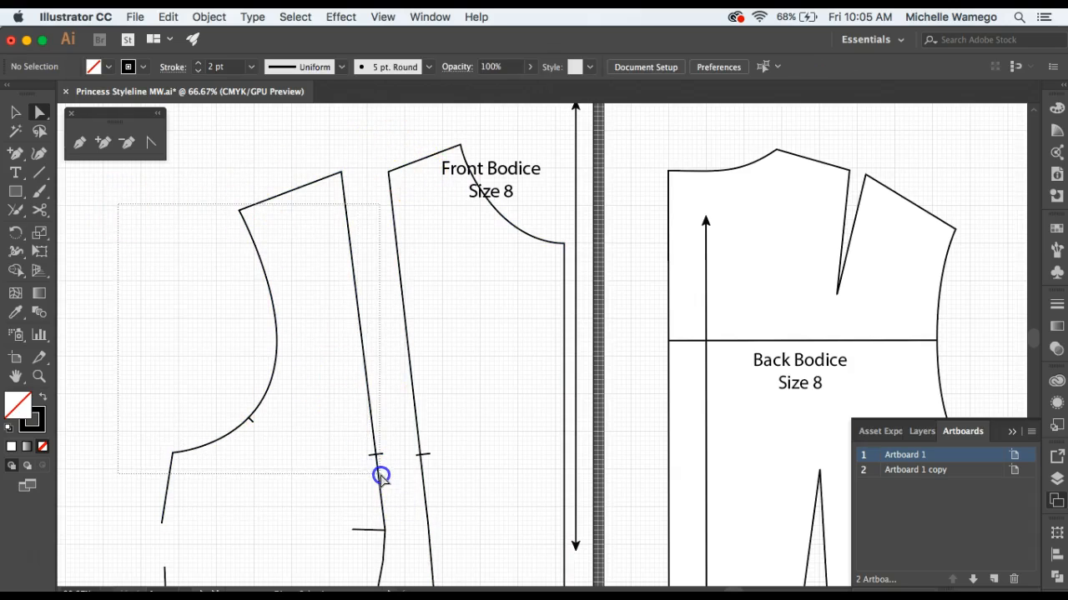
drag(380, 475, 381, 472)
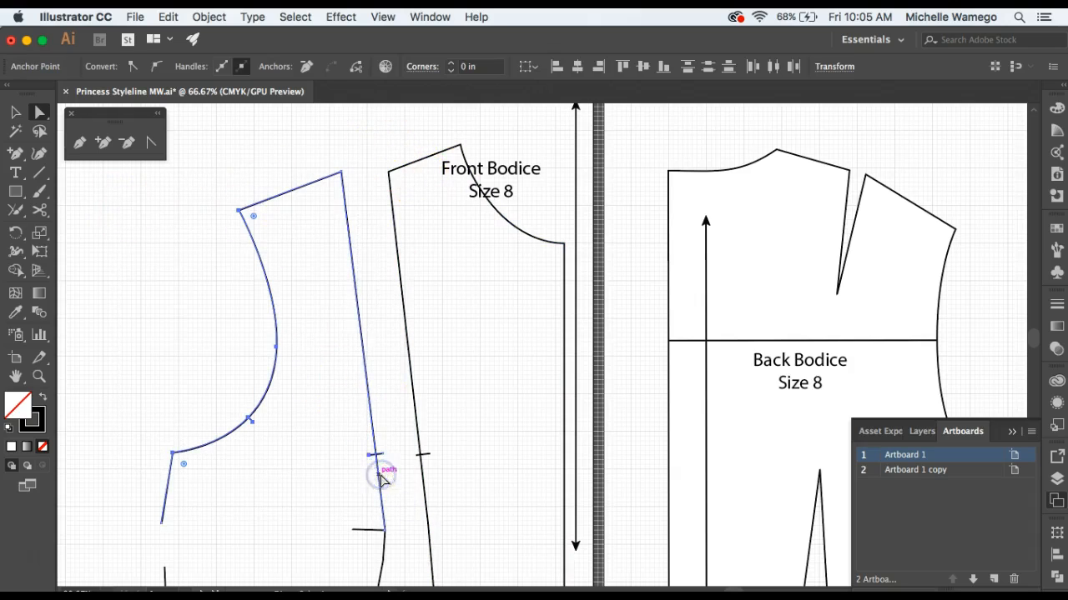
click(341, 172)
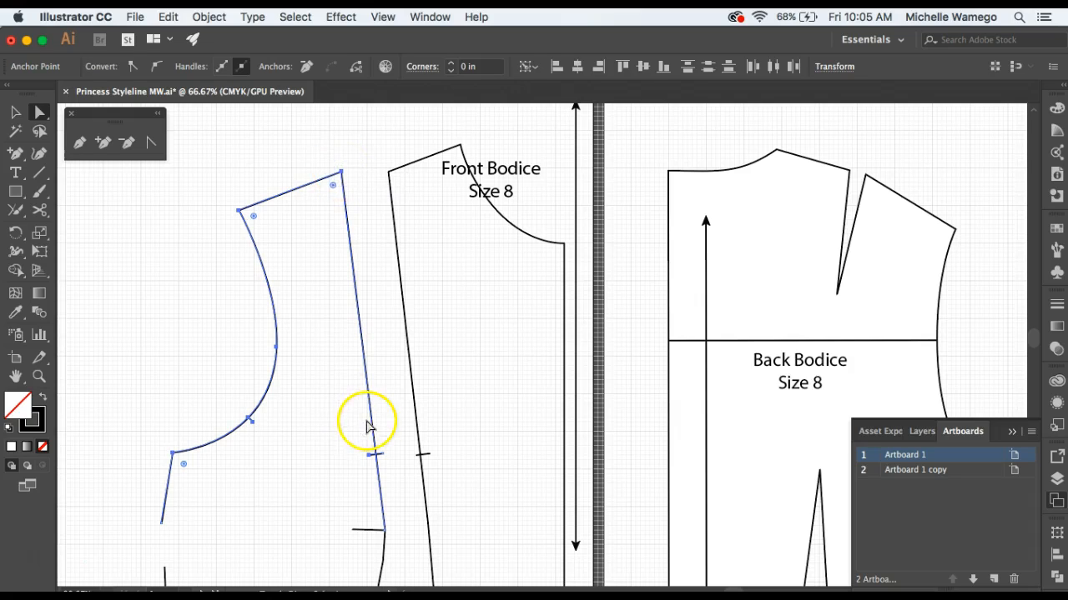
shift+click(386, 530)
shift+click(161, 524)
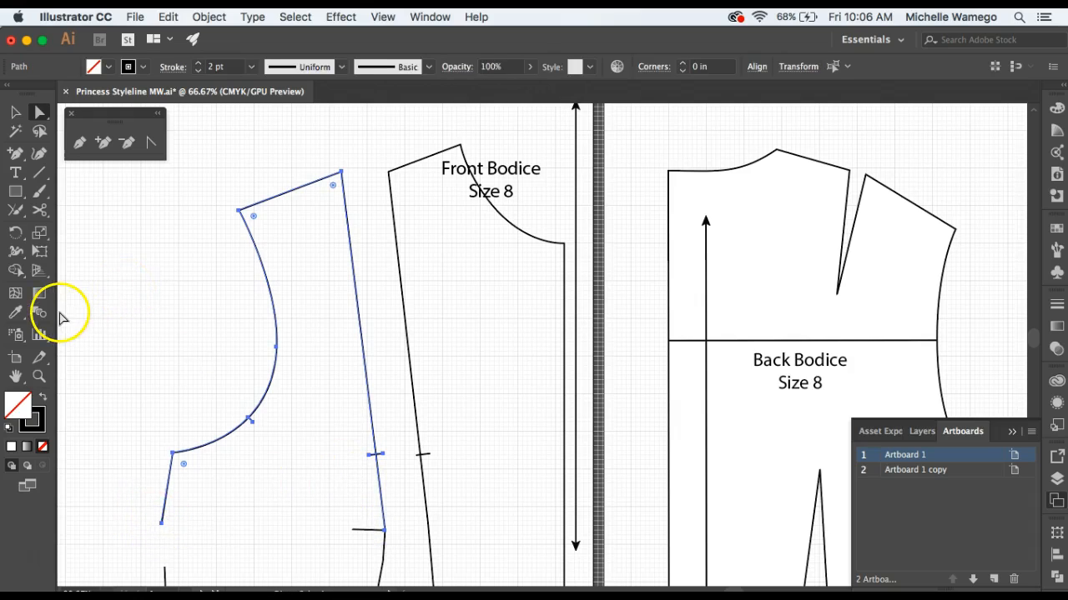
click(15, 234)
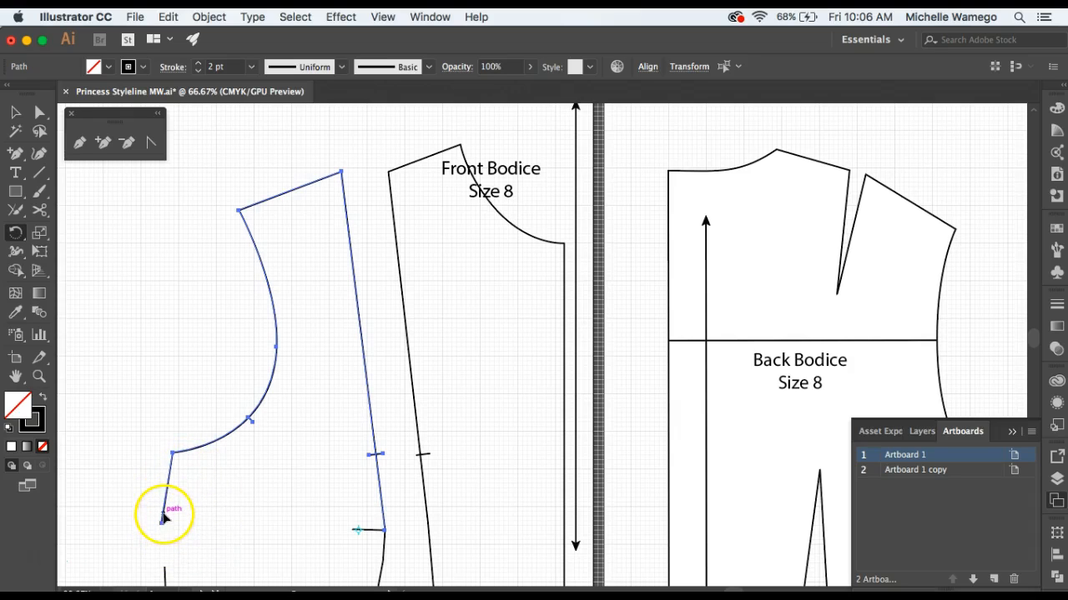
drag(164, 515, 167, 562)
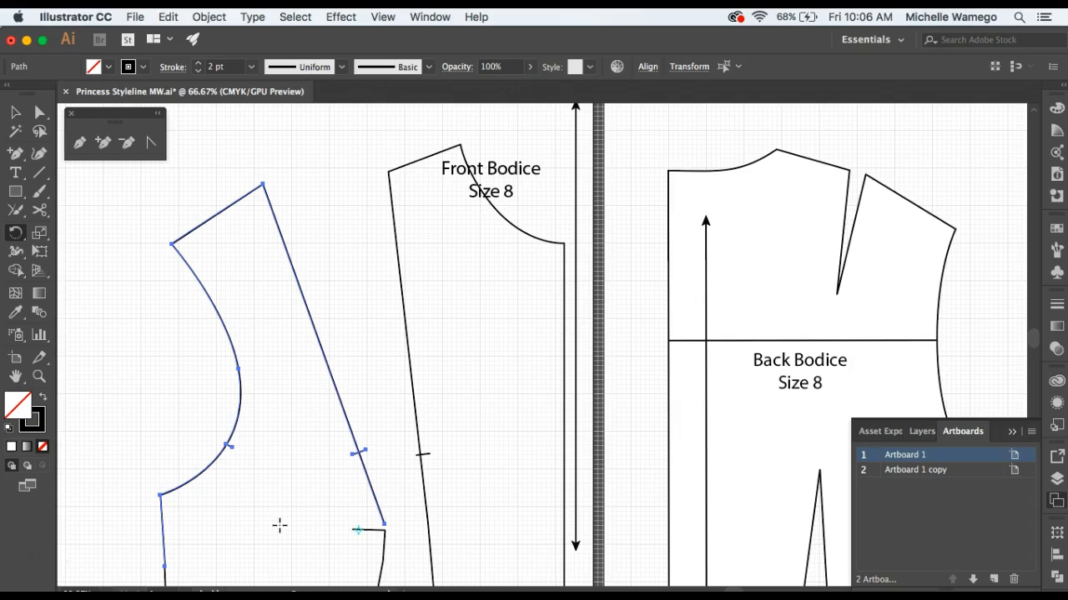
Align the upper side seam's end anchor with the lower side seam and connect the two segments with the Join tool.
click(241, 531)
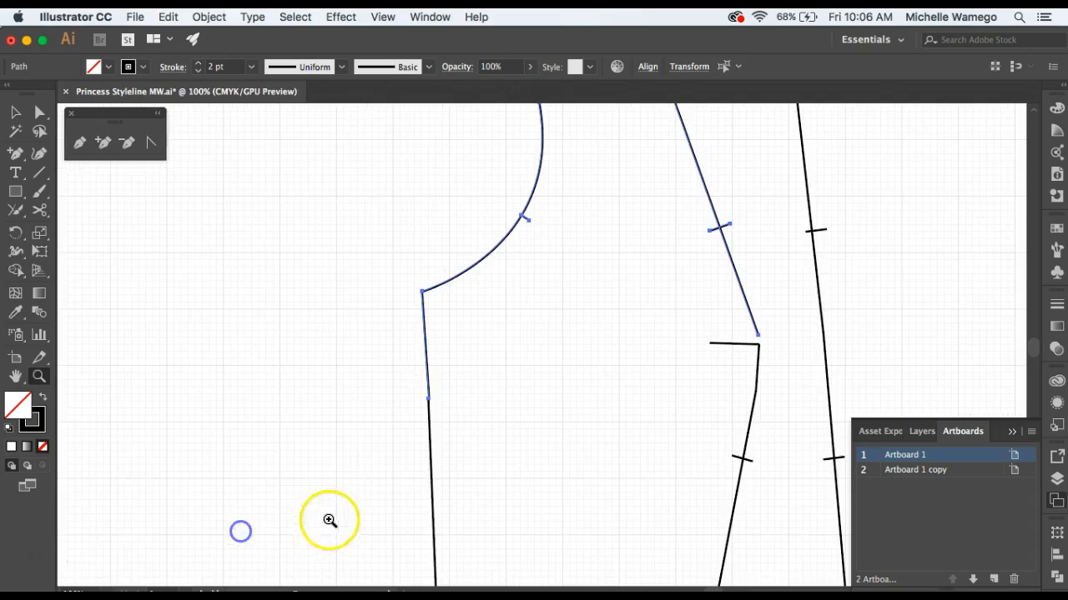
click(535, 390)
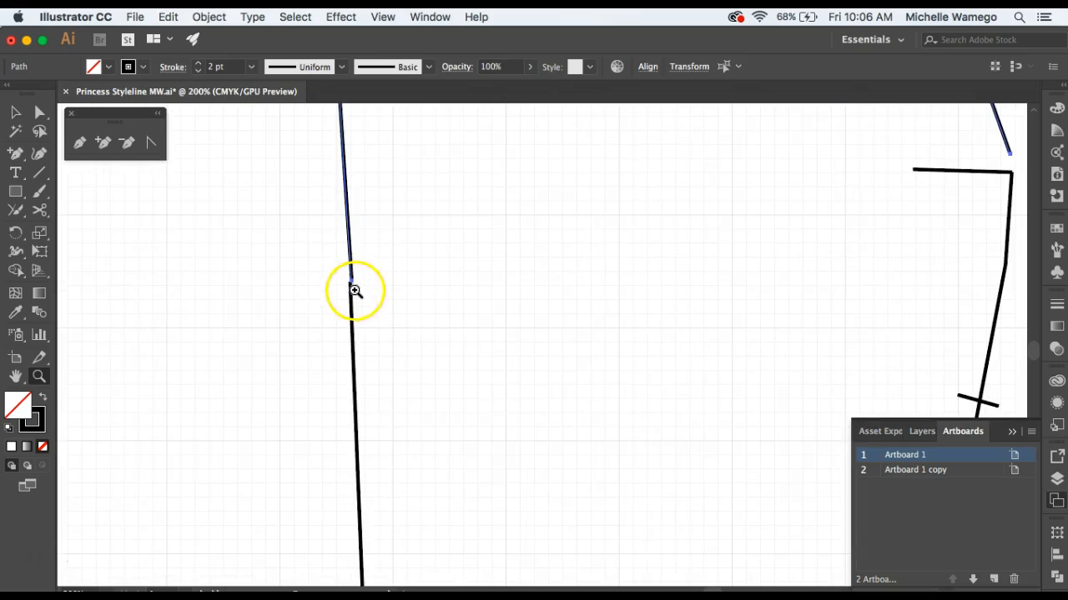
click(20, 114)
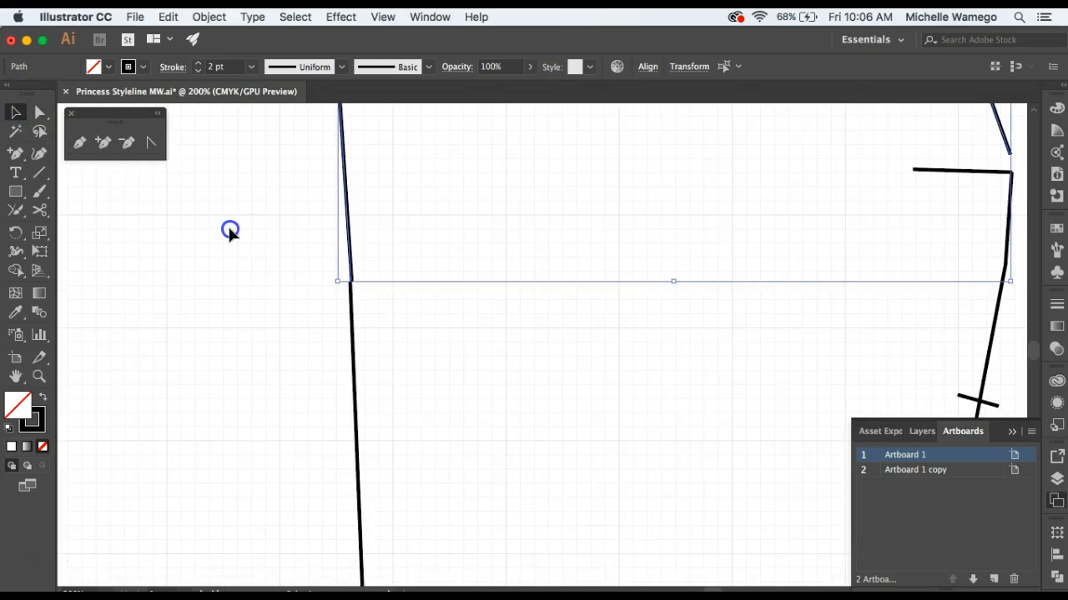
click(227, 228)
click(42, 117)
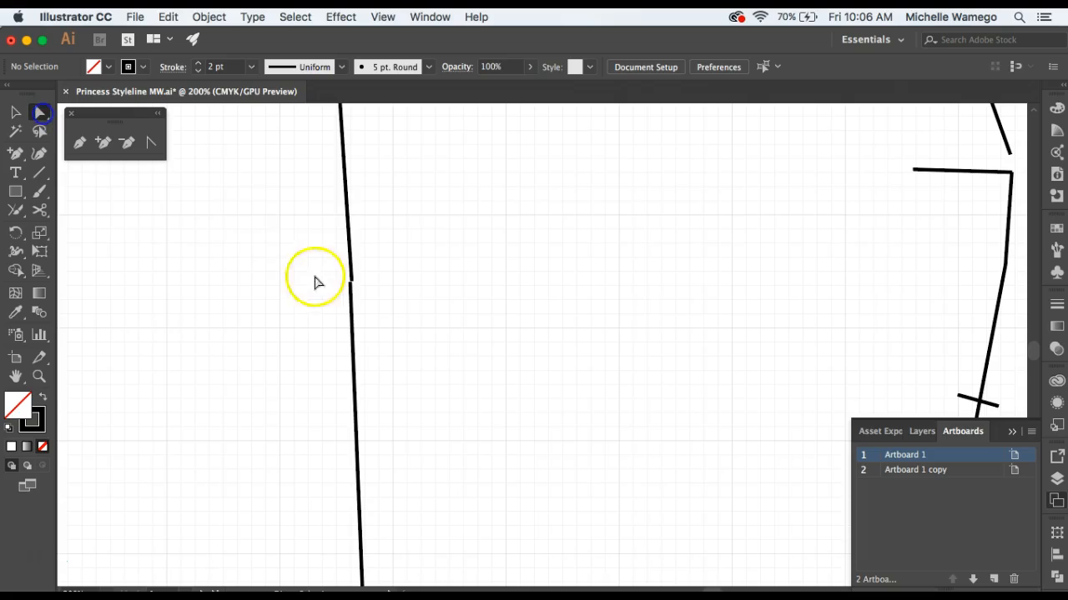
click(353, 282)
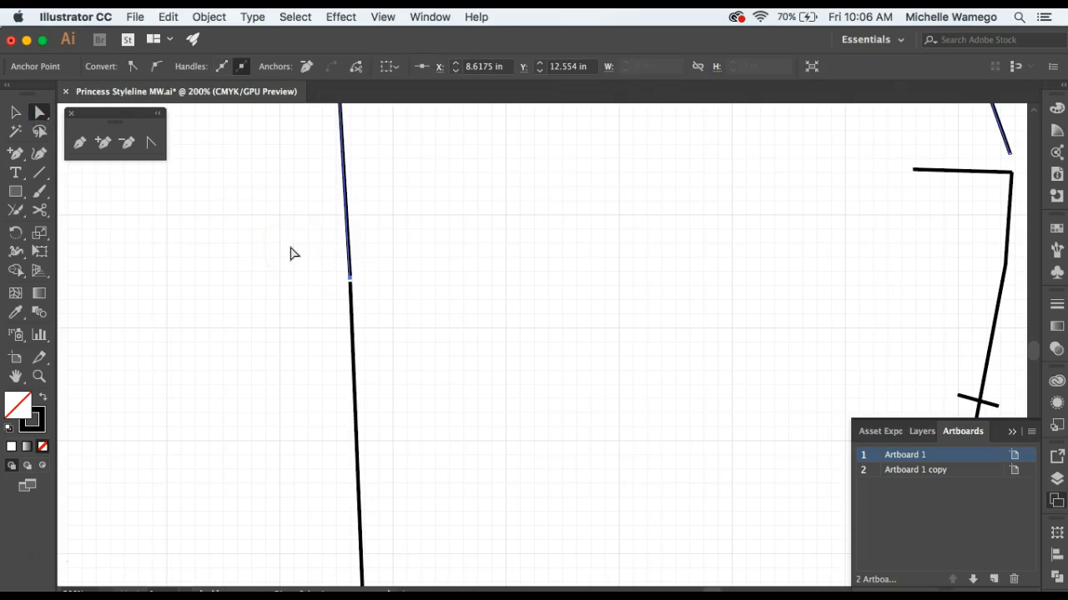
click(291, 252)
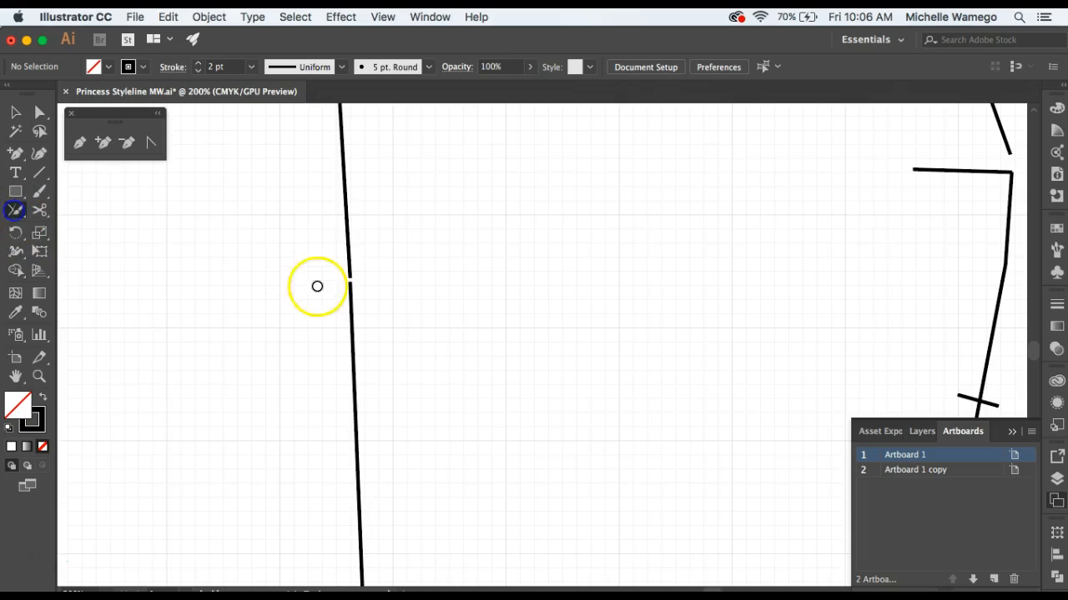
mouse_move(351, 294)
mouse_down()
mouse_move(372, 408)
mouse_move(420, 369)
mouse_up()
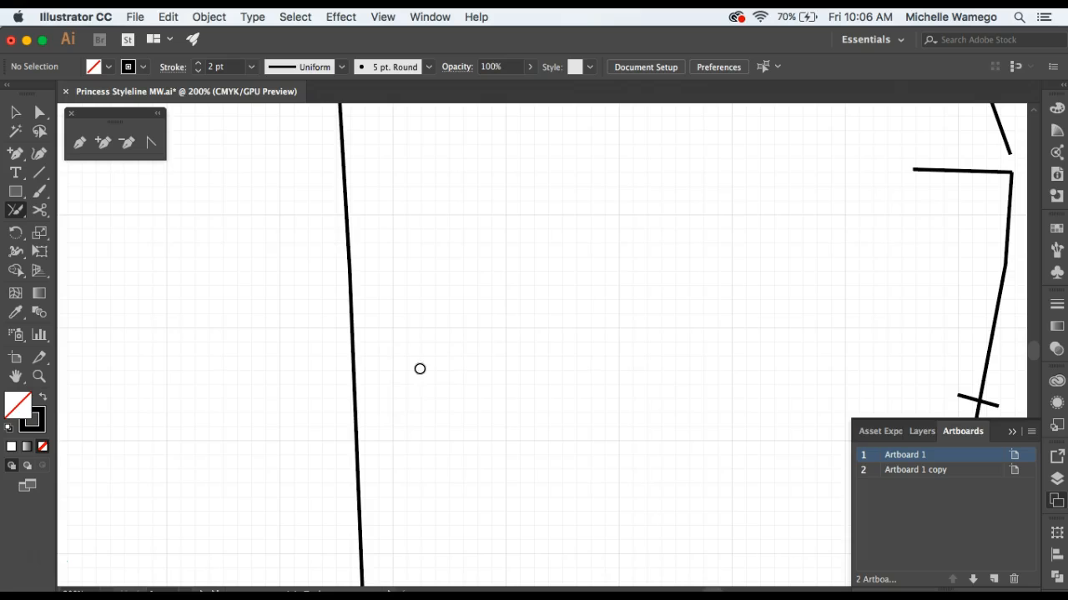
Delete the leftover short dart line at the bust apex and bridge the gap in the side panel's styleline with the Pen tool.
drag(608, 306, 103, 417)
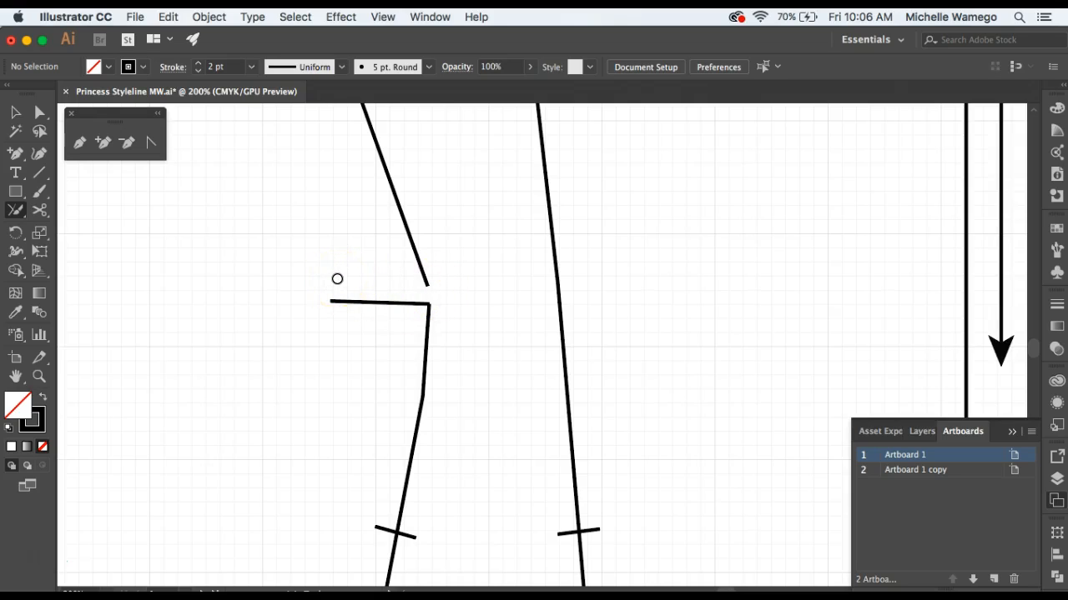
drag(357, 308, 234, 375)
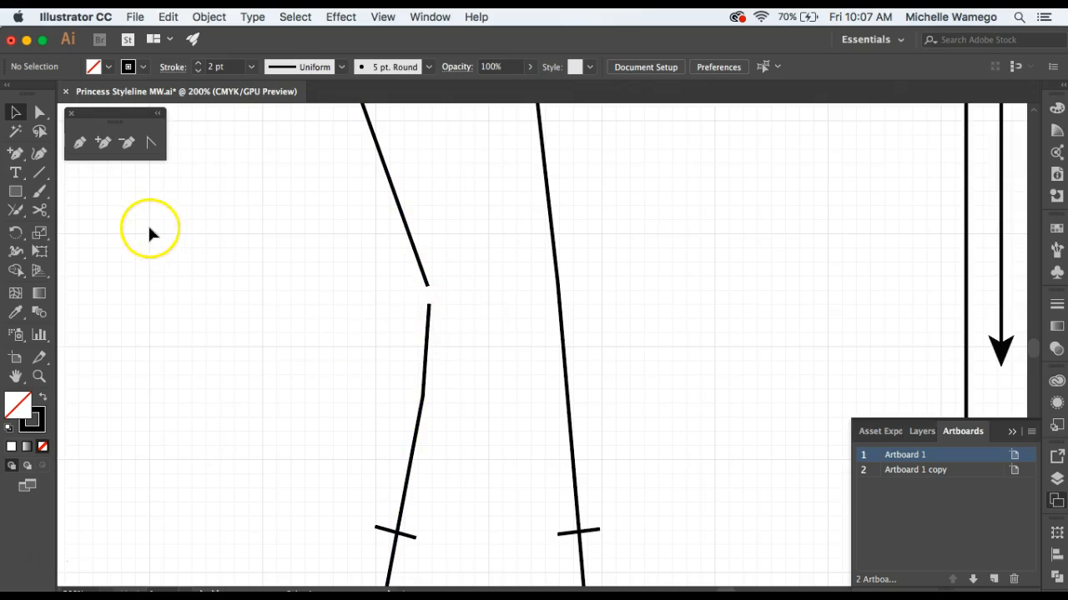
click(79, 143)
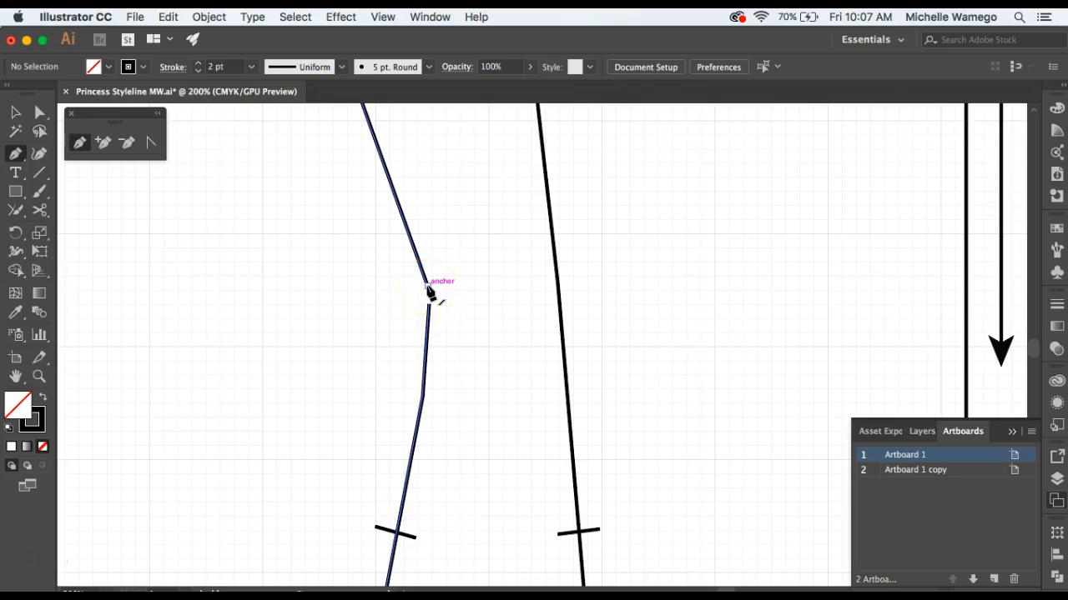
drag(427, 287, 432, 309)
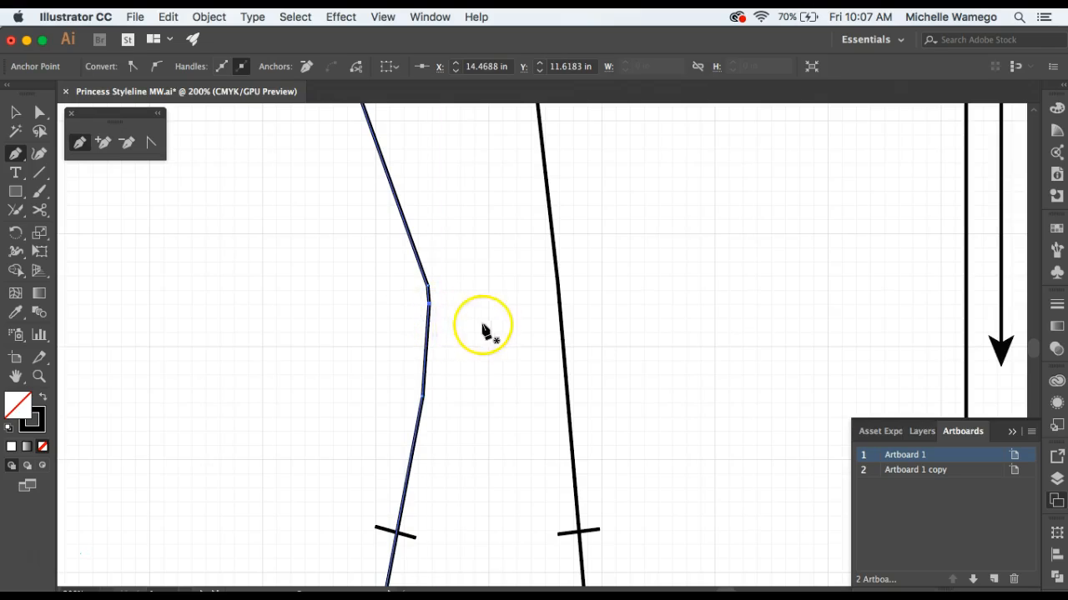
Remove the extra anchors above and below the side panel's bust apex, and convert the remaining apex anchor into a smooth curve.
click(127, 142)
drag(428, 288, 424, 401)
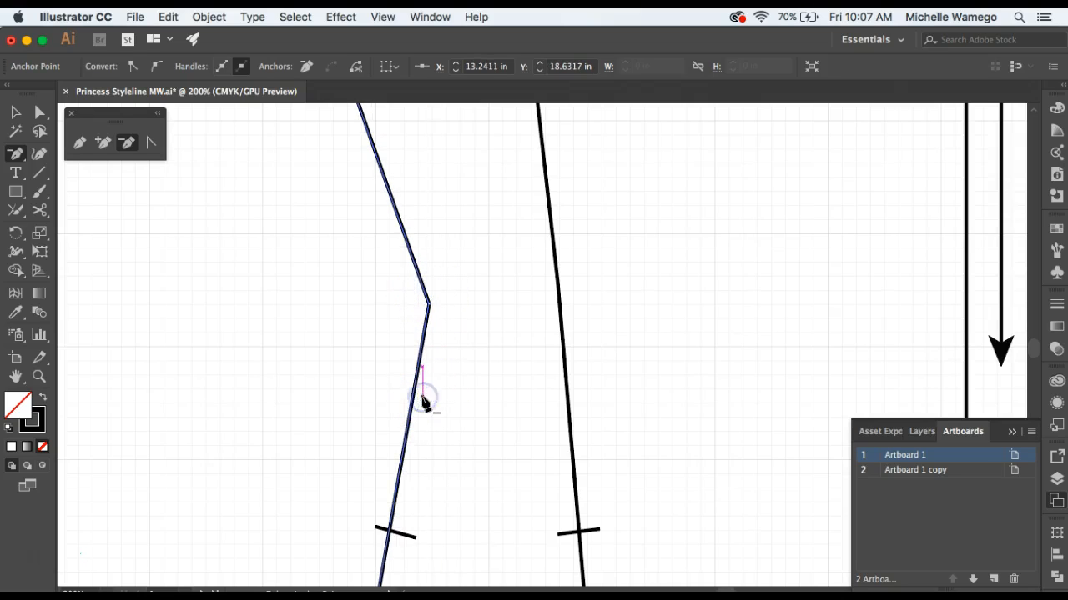
click(153, 148)
drag(433, 331, 434, 413)
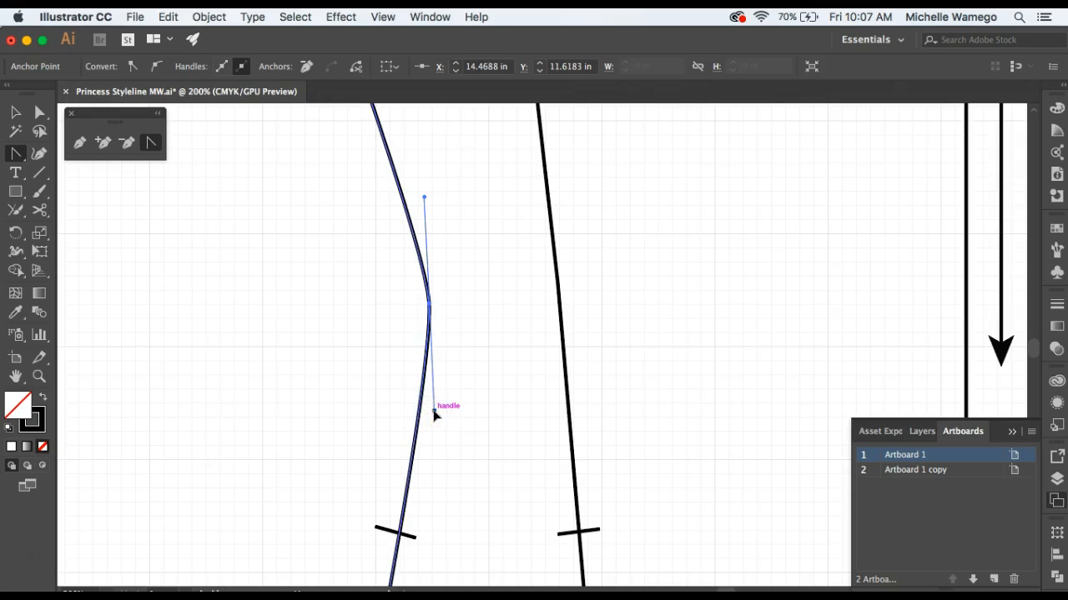
alt+click(368, 384)
alt+click(467, 381)
alt+click(527, 377)
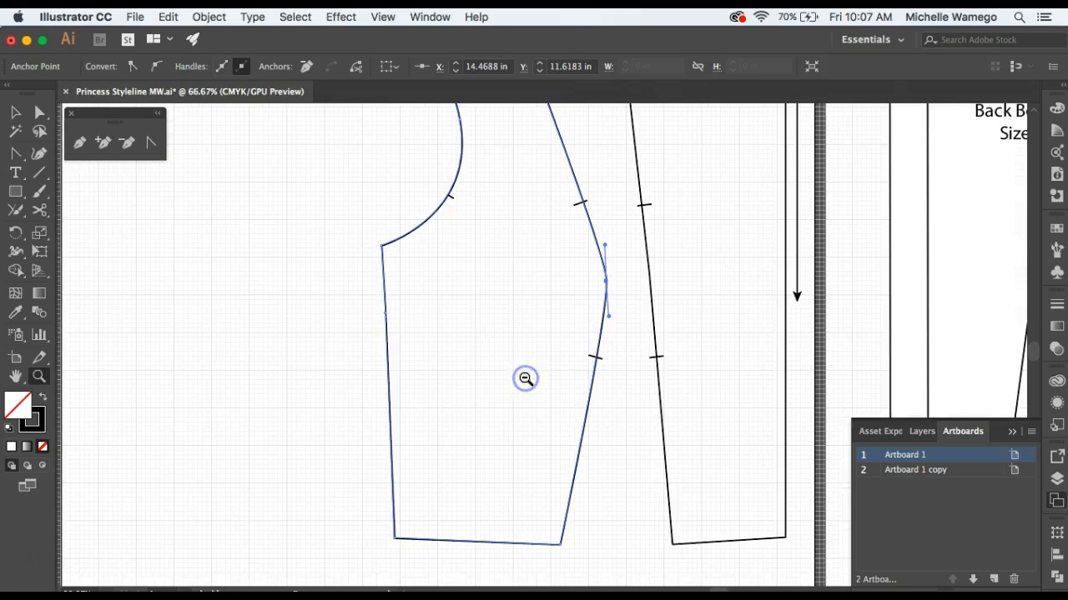
scroll(604, 340, right, 5)
scroll(604, 339, up, 2)
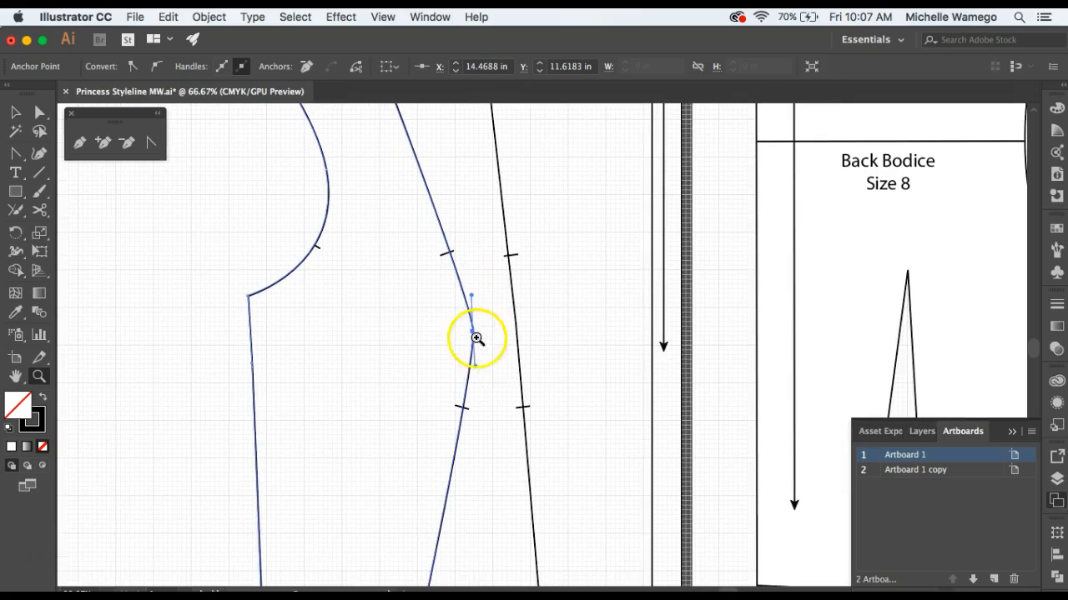
click(16, 112)
click(180, 205)
Check the outlines of the front side panel and the center front panel by selecting each in turn.
key(z)
alt+click(629, 374)
drag(521, 256, 484, 322)
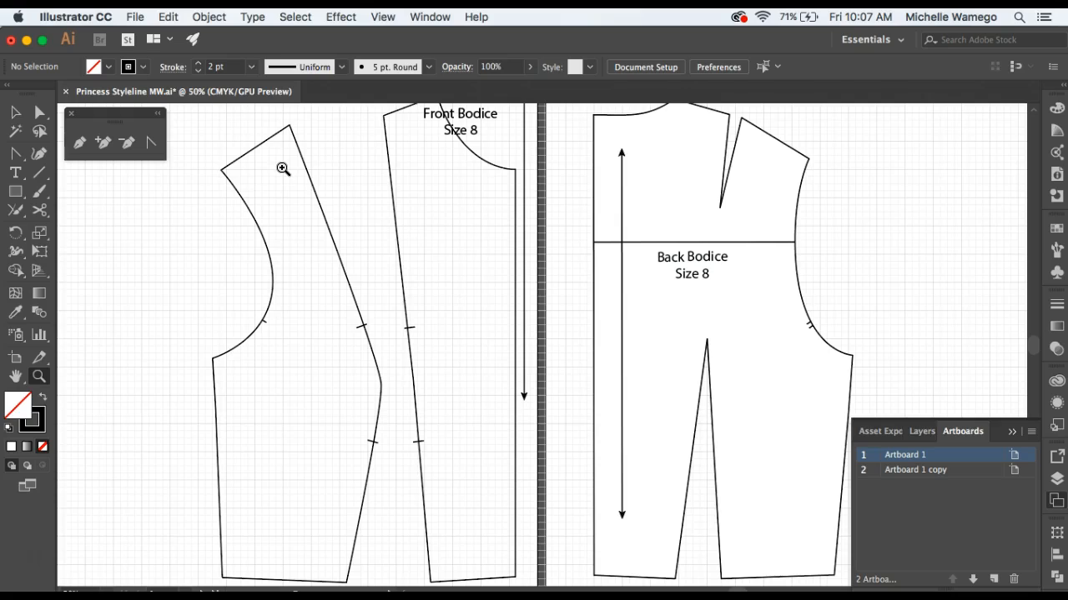
click(16, 112)
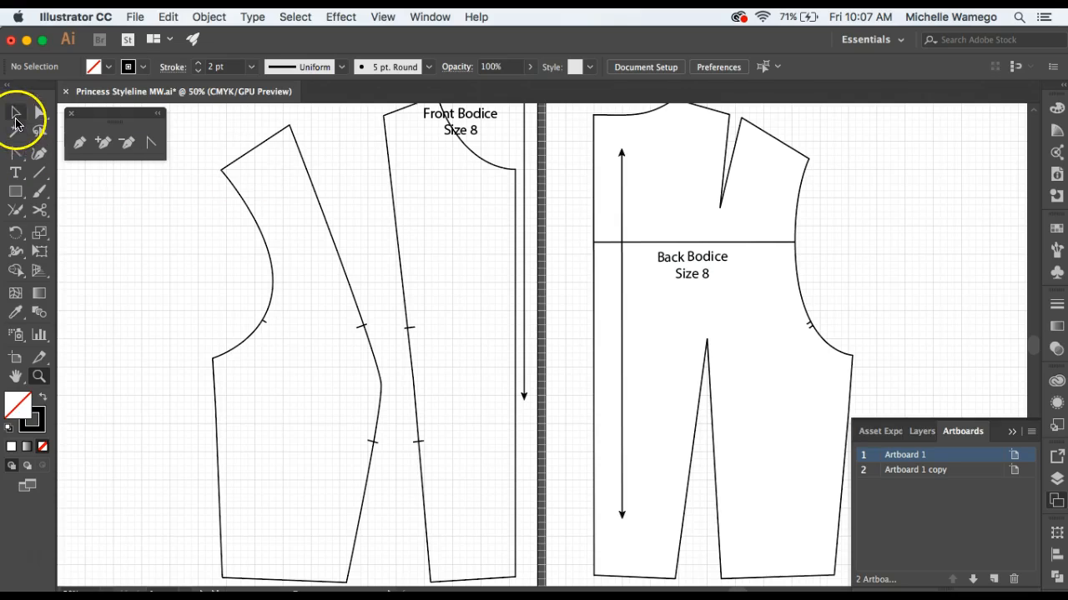
click(260, 244)
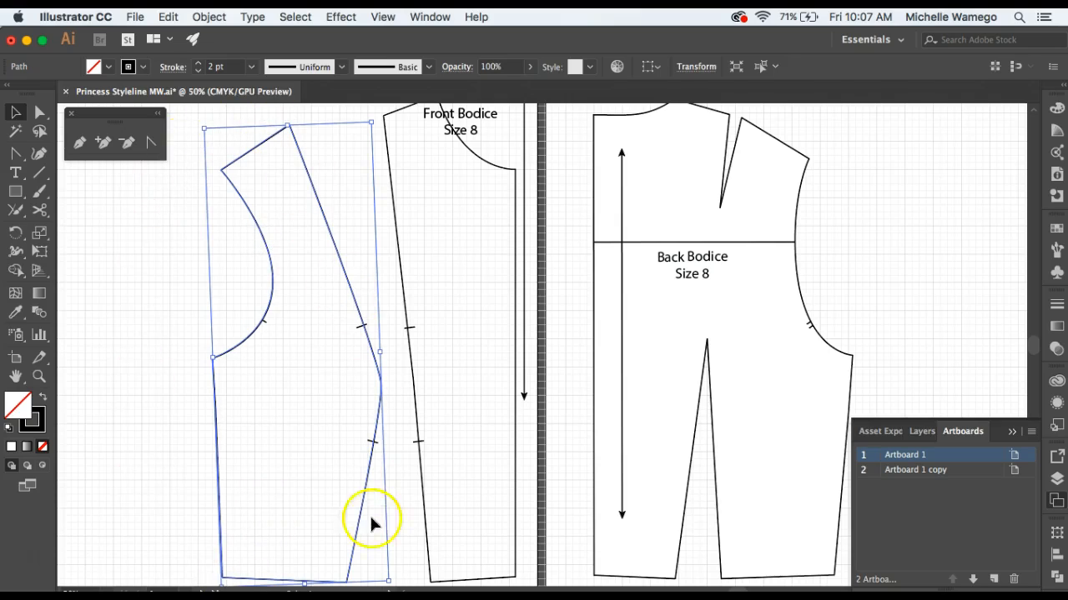
click(129, 360)
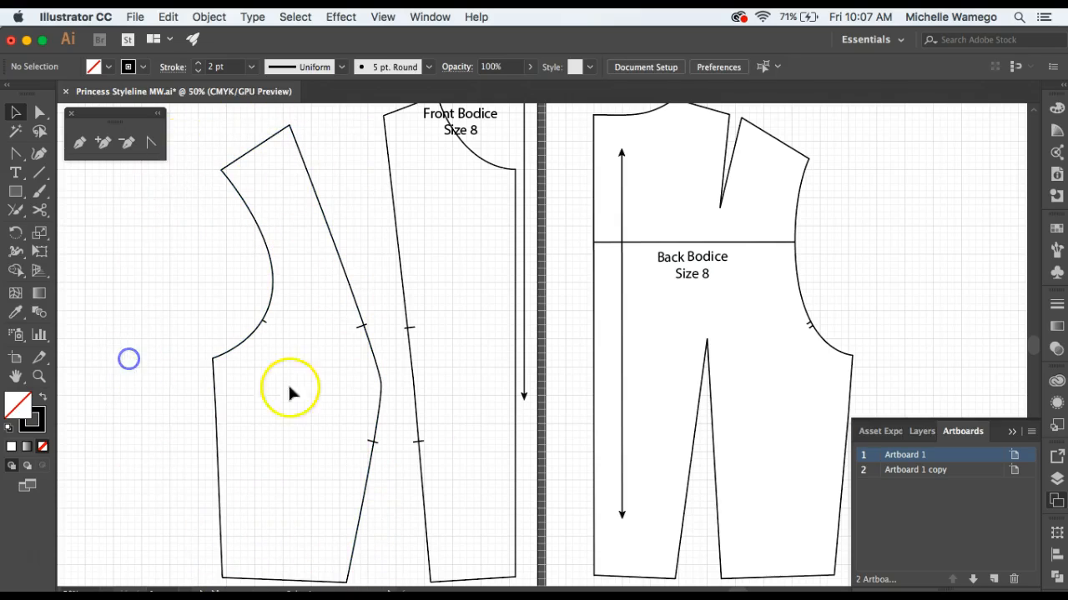
click(403, 280)
click(167, 288)
Move the "Front Bodice Size 8" label off the center front panel to the upper left corner of the front artboard.
scroll(150, 275, down, 1)
scroll(150, 275, up, 5)
click(477, 353)
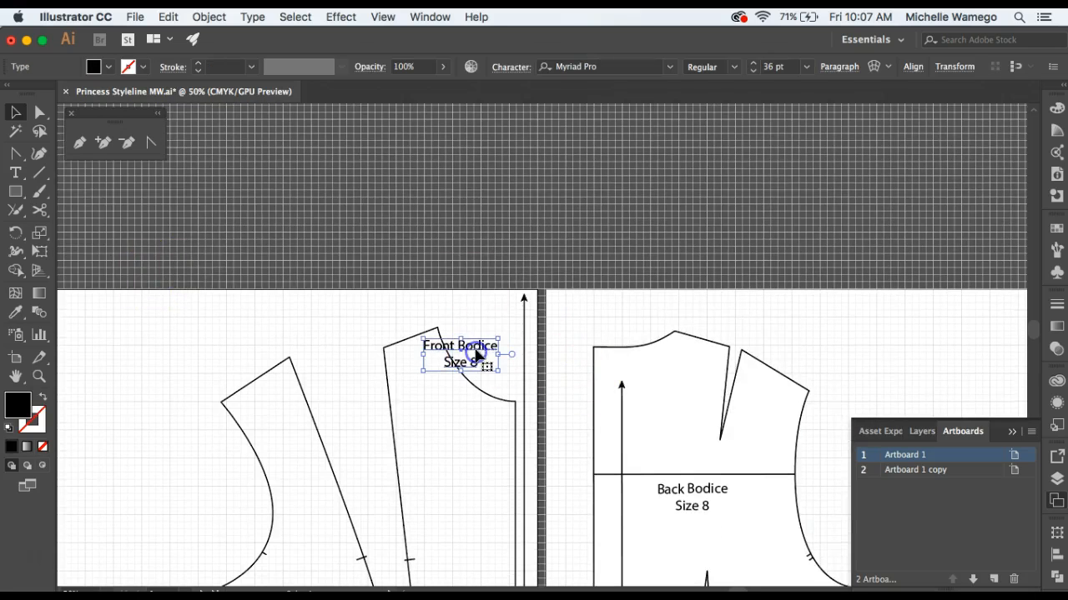
drag(478, 354, 137, 323)
Add a seam allowance around the front side panel with Offset Path, using a .5 offset and Miter joins.
scroll(325, 388, down, 5)
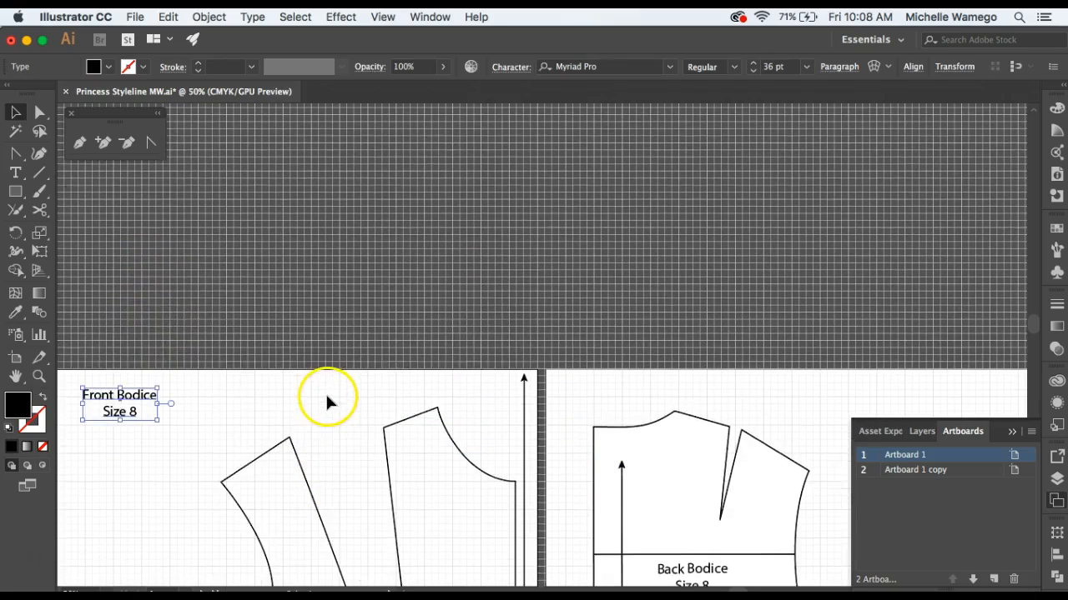
scroll(327, 379, up, 2)
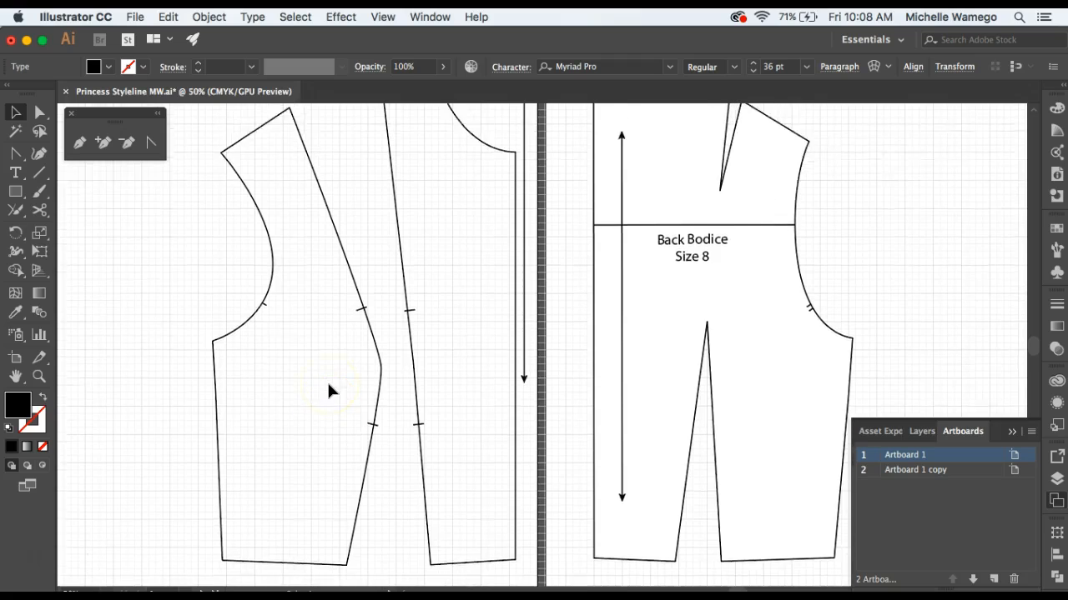
click(270, 291)
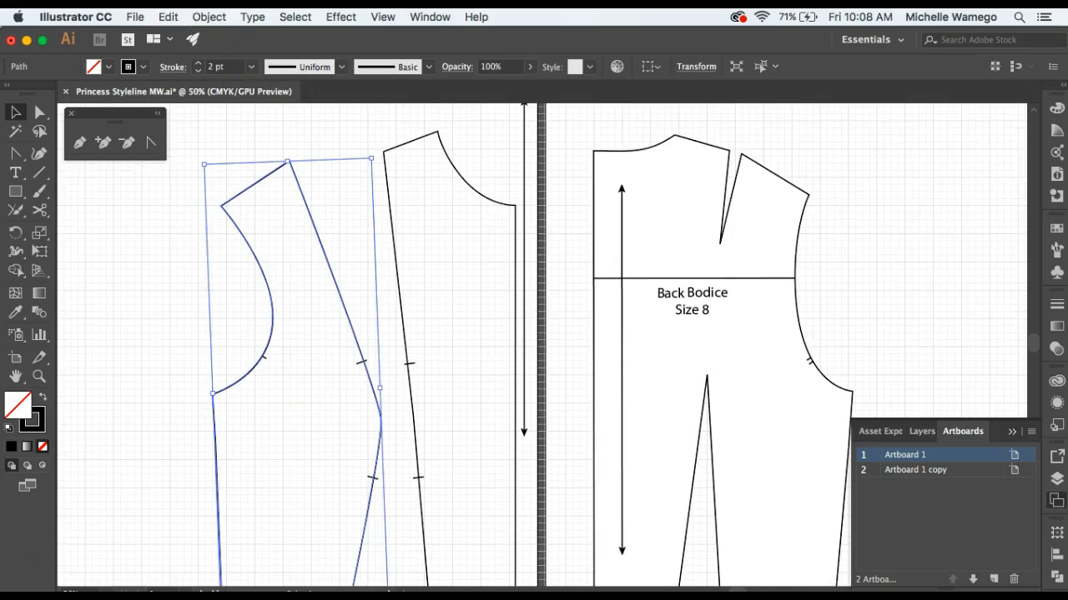
click(203, 19)
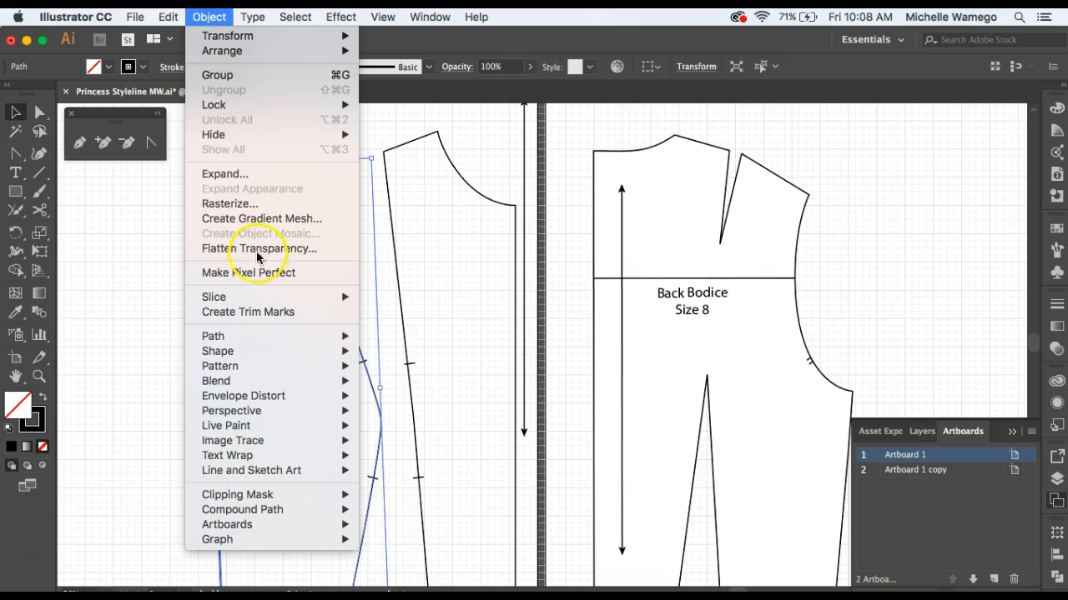
mouse_move(286, 338)
click(389, 392)
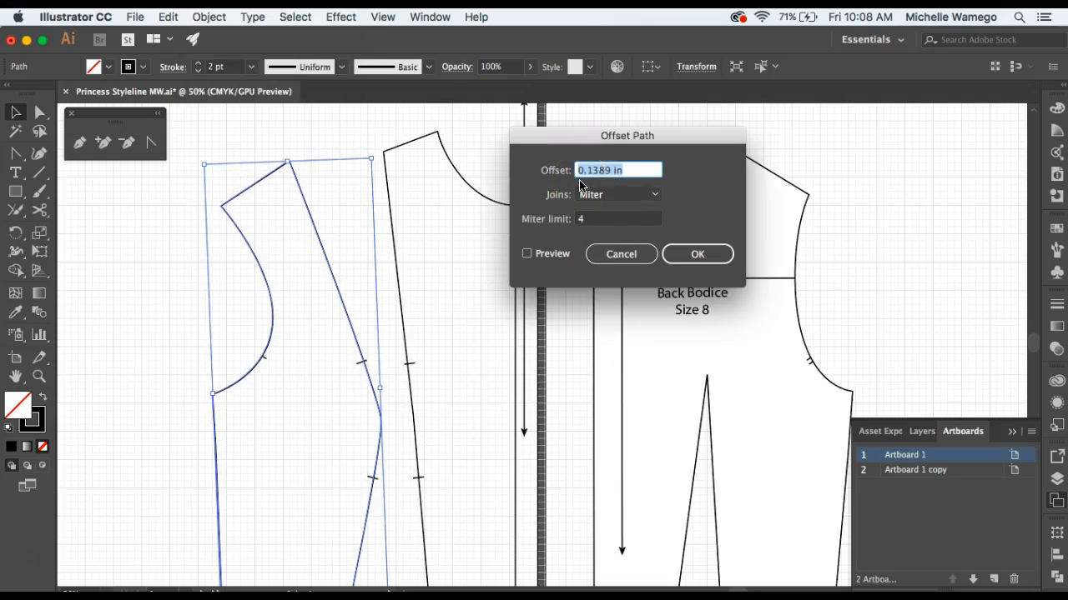
click(685, 252)
Turn the front side panel's original inner outline into a dashed stitching line.
click(156, 299)
click(268, 284)
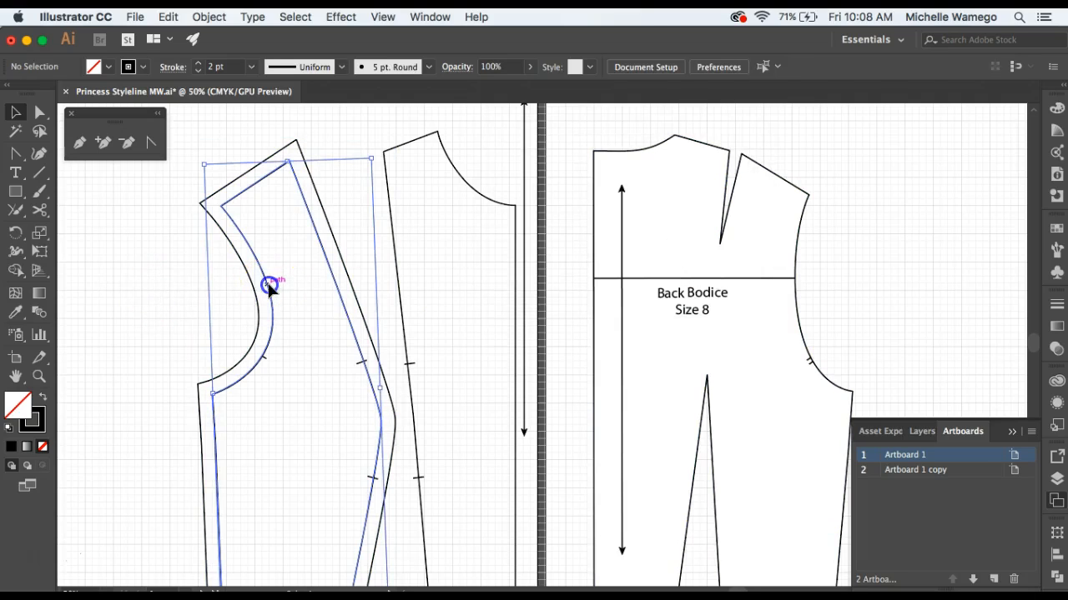
click(1056, 307)
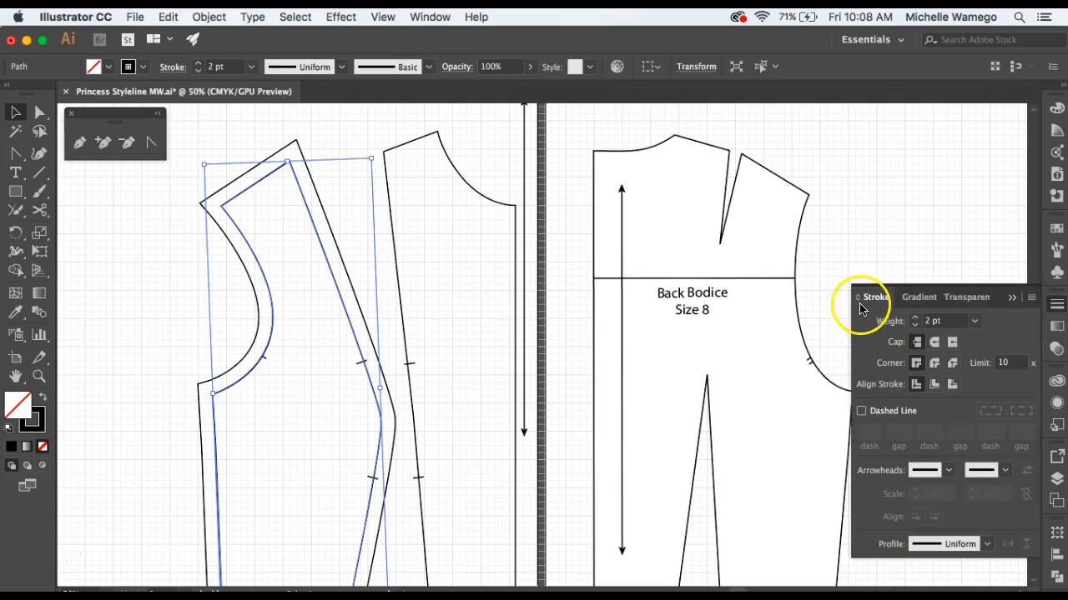
click(861, 411)
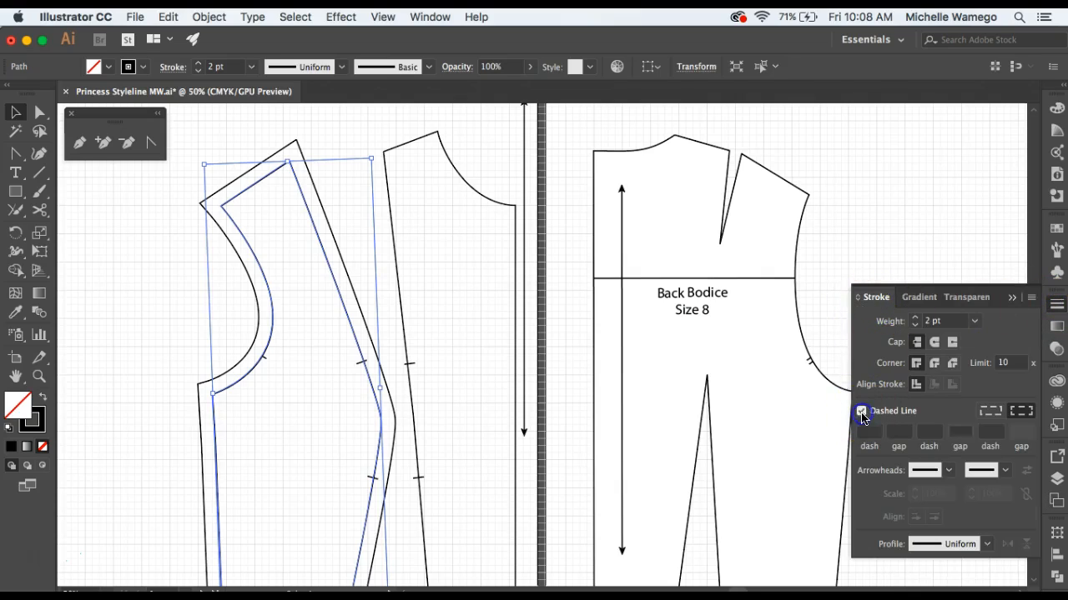
click(360, 128)
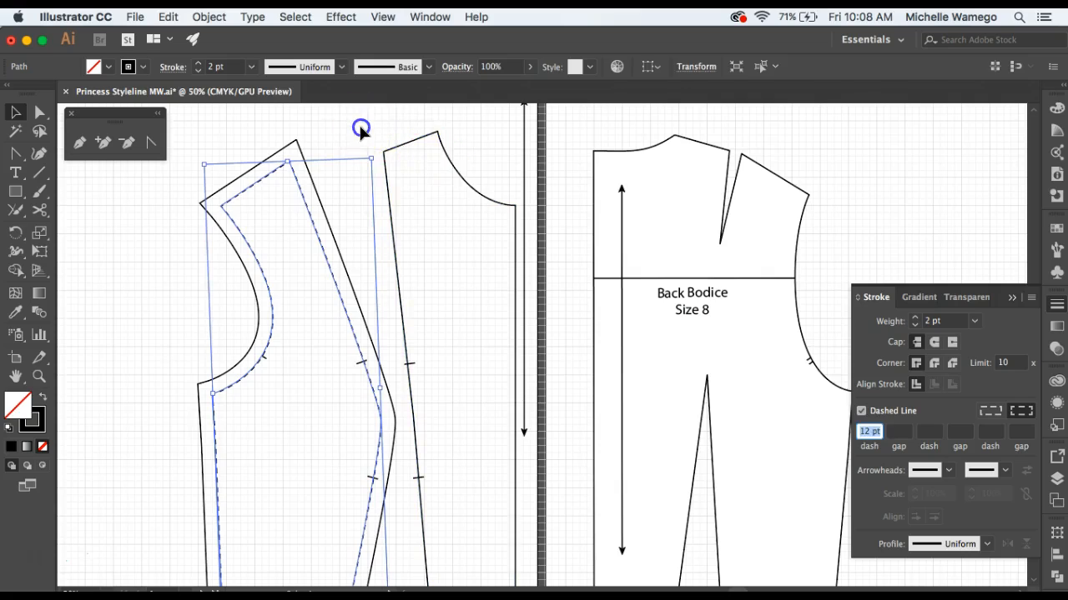
Move the front side panel, with its seam allowance and notches, left to widen the gap beside the center front panel.
click(410, 145)
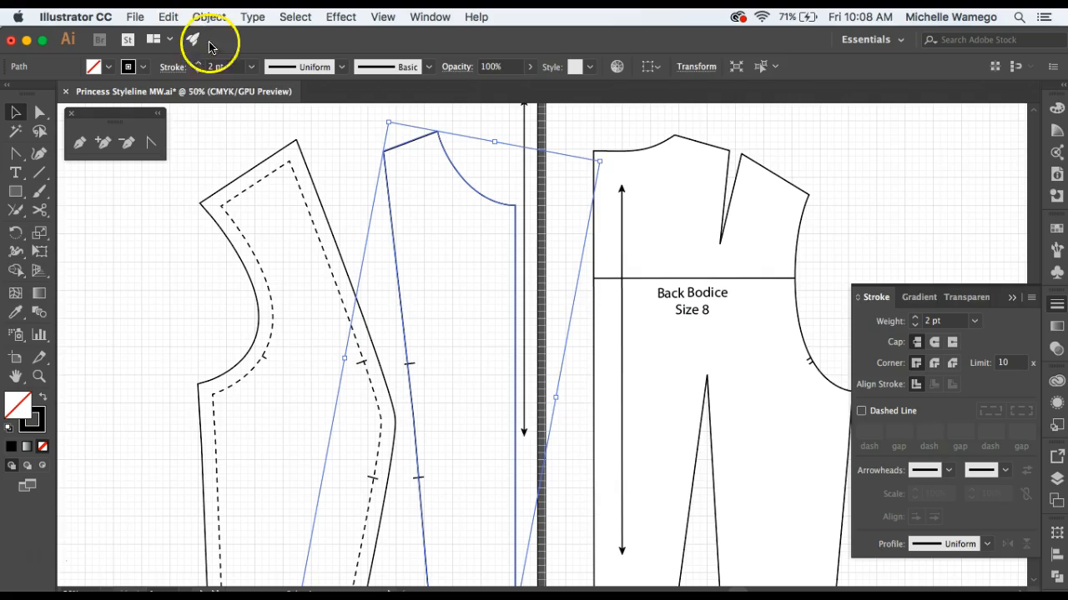
click(216, 136)
drag(377, 252, 447, 205)
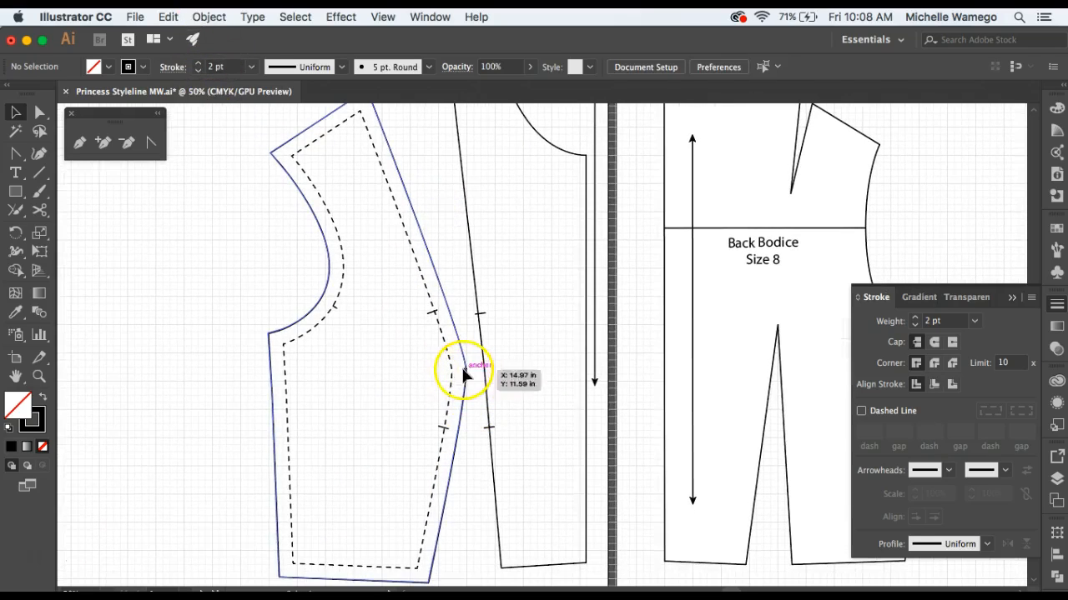
key(z)
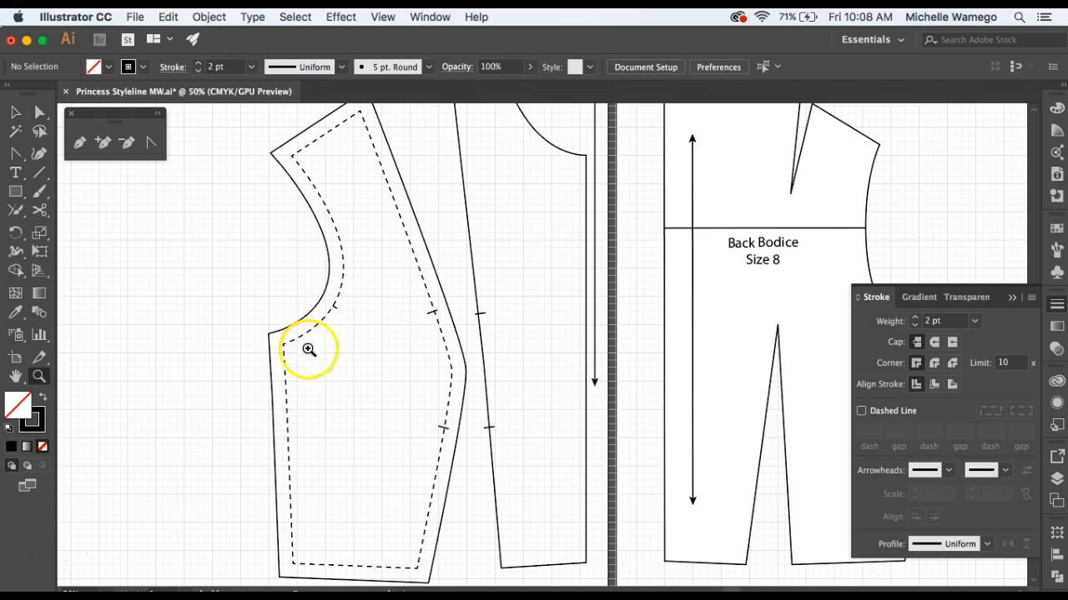
alt+click(367, 371)
drag(529, 377, 405, 373)
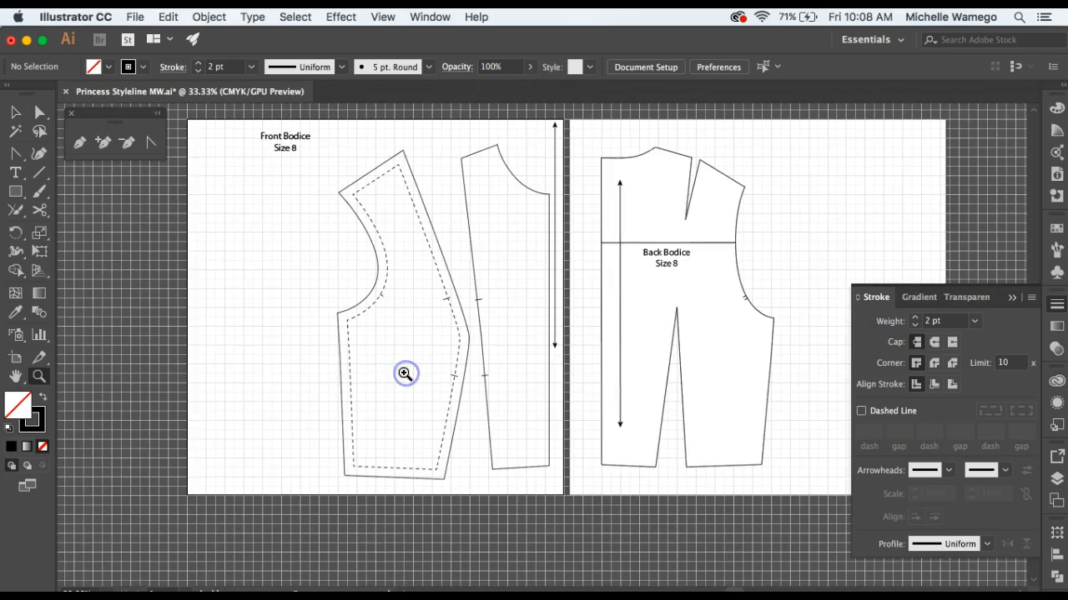
click(309, 187)
drag(393, 193, 435, 433)
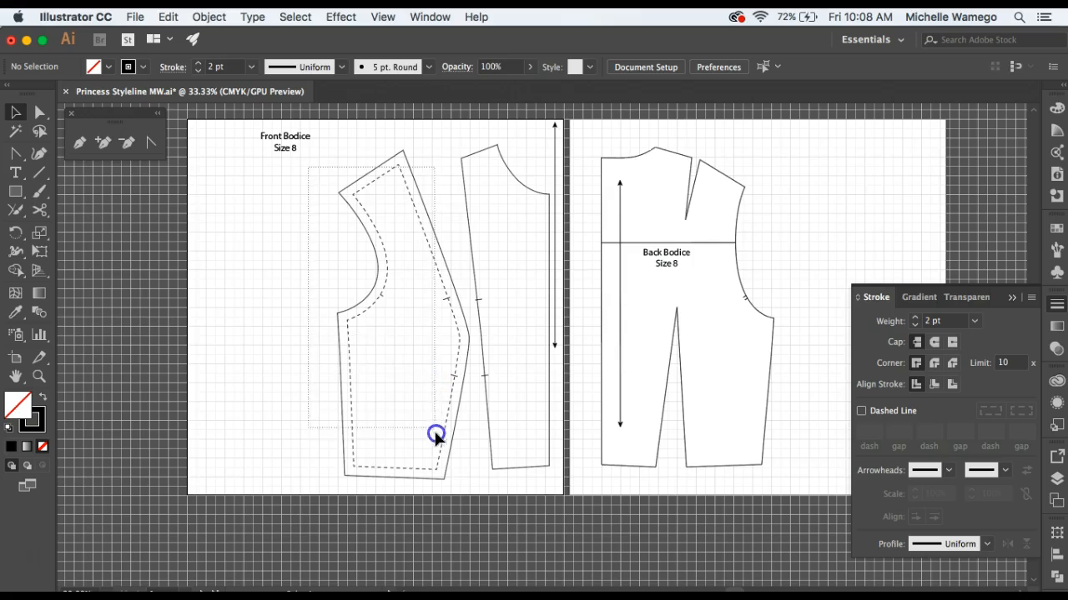
drag(464, 476, 464, 478)
click(459, 369)
click(323, 352)
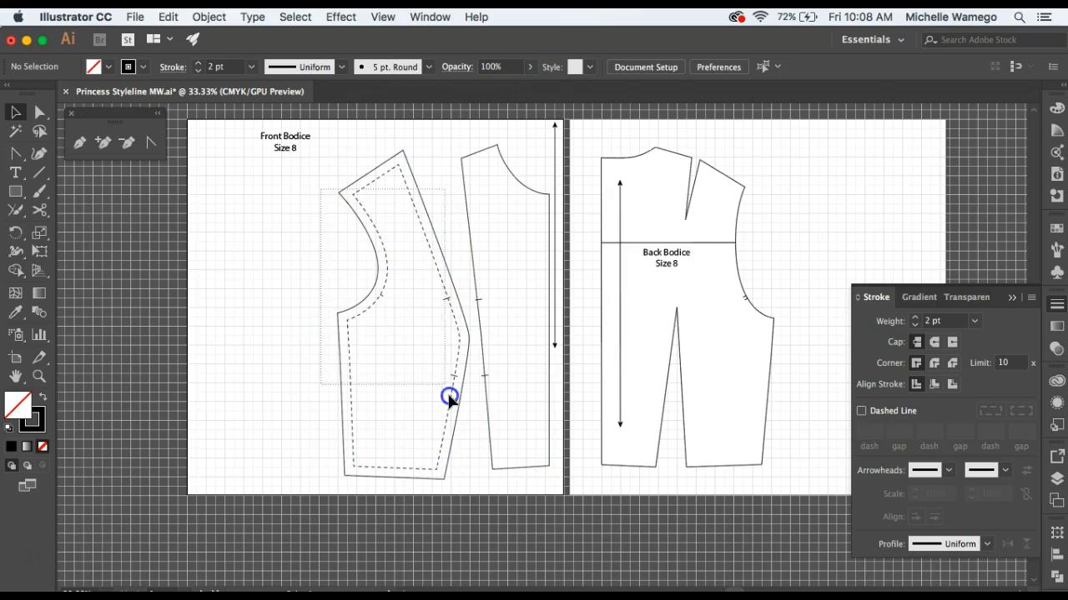
click(464, 428)
drag(445, 275, 389, 266)
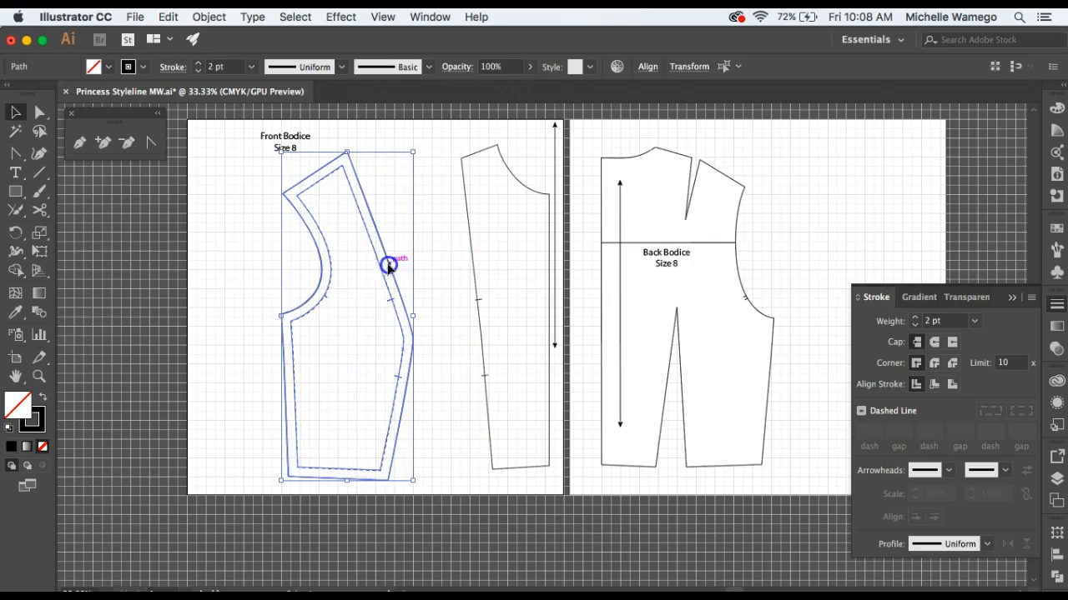
click(430, 232)
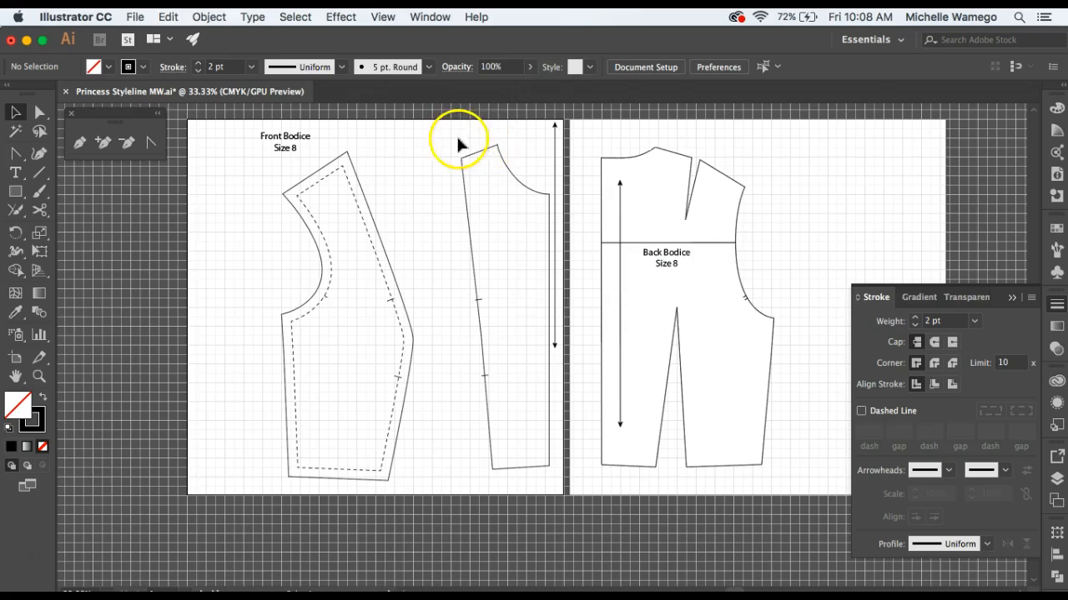
Nudge the center front panel and its notches left, away from the grainline arrow.
click(531, 447)
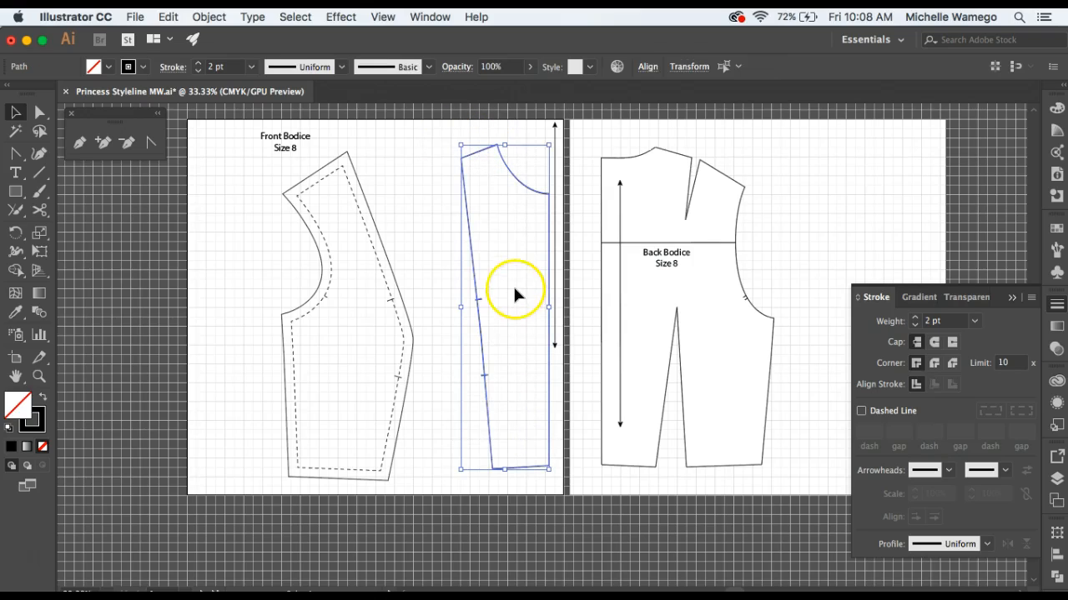
key(Left)
key(Left)
key(Left)
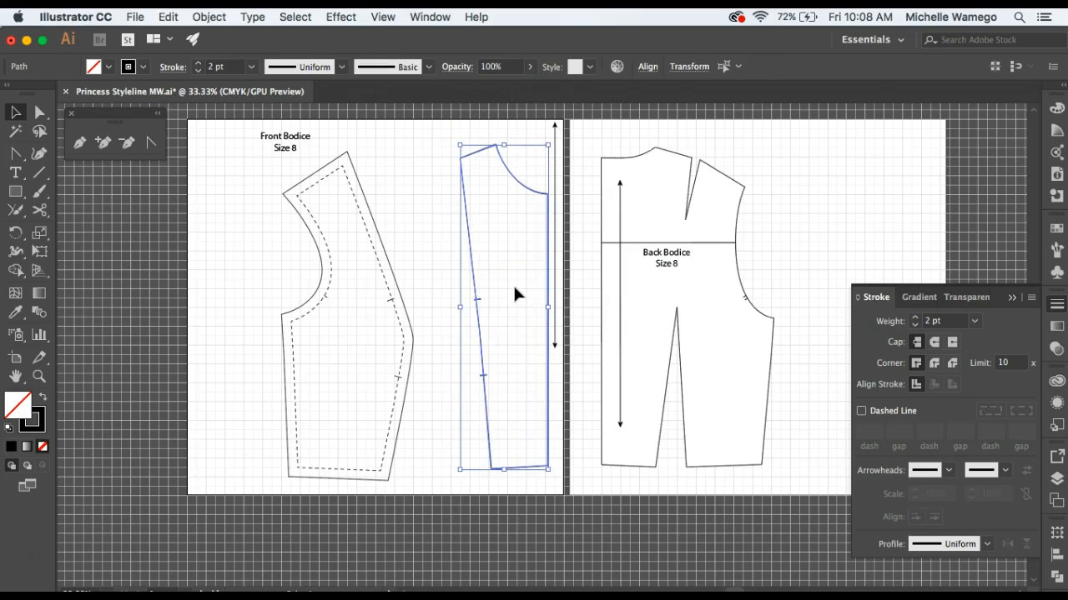
key(shift+Left)
key(shift+Left)
key(shift+Left)
key(shift+Left)
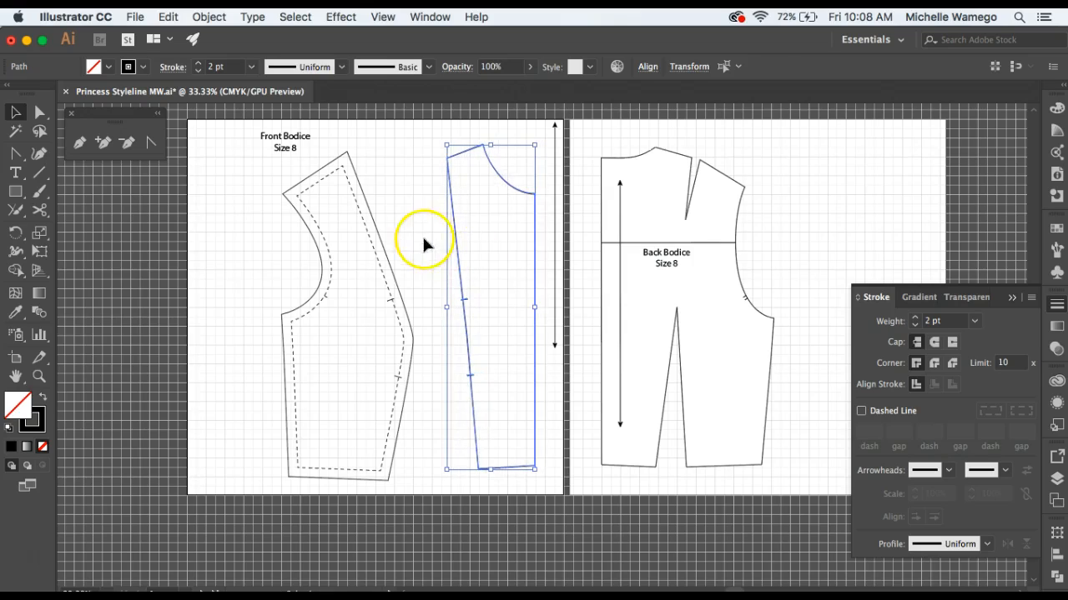
click(422, 233)
Try to offset the center front panel's outline by 0.5 in with Miter joins, and undo the offset.
click(452, 226)
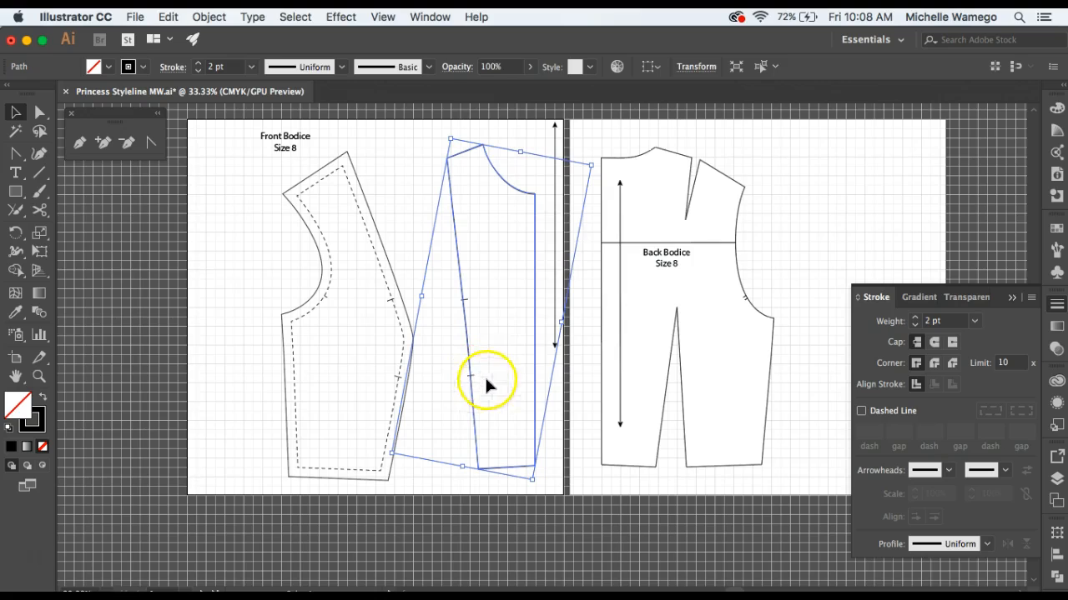
click(200, 18)
mouse_move(279, 337)
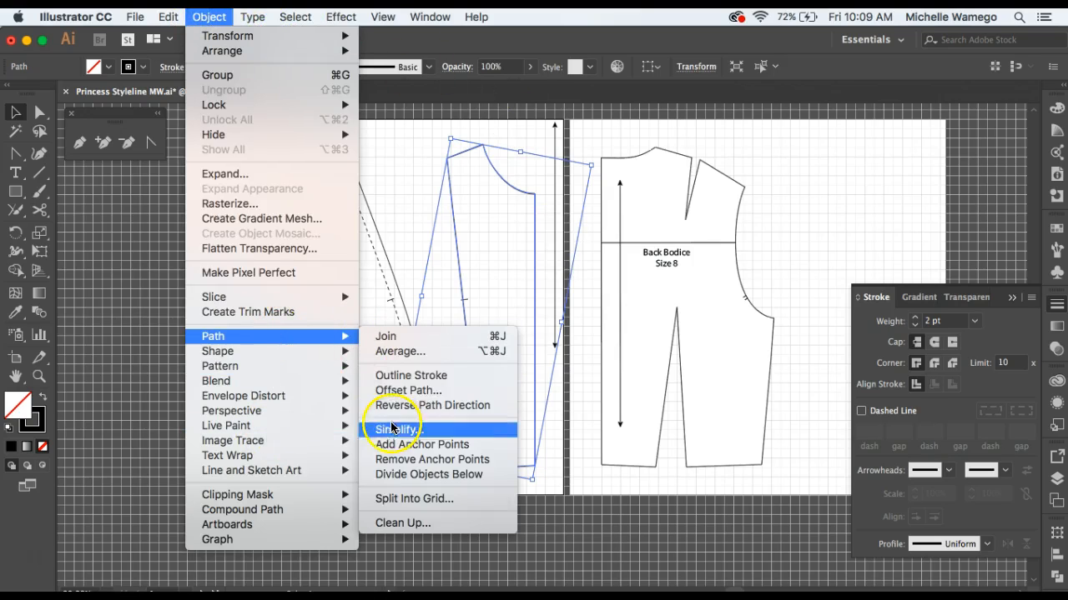
click(398, 391)
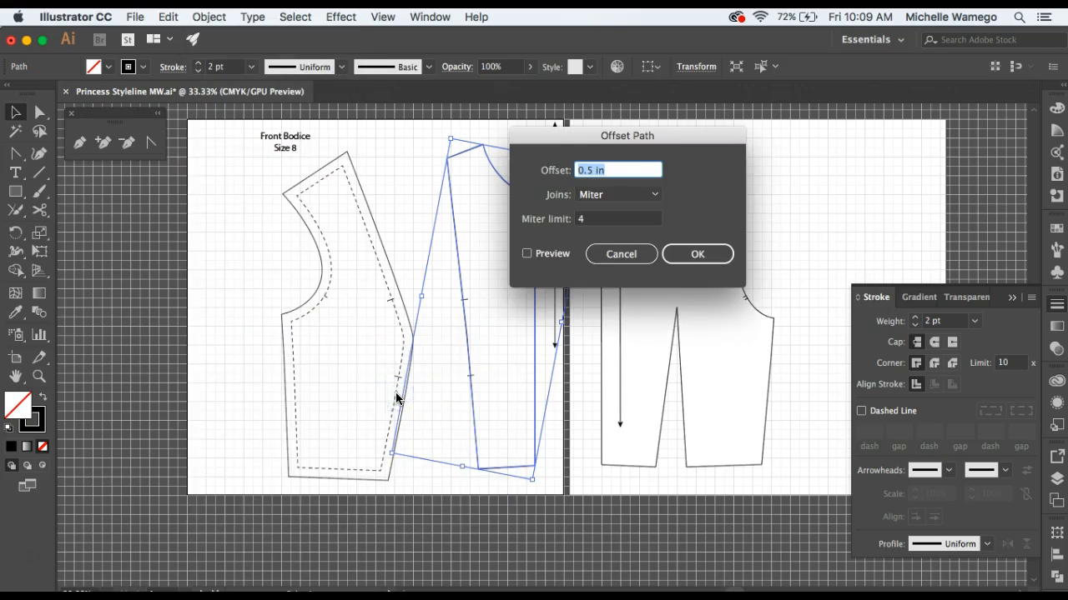
click(697, 254)
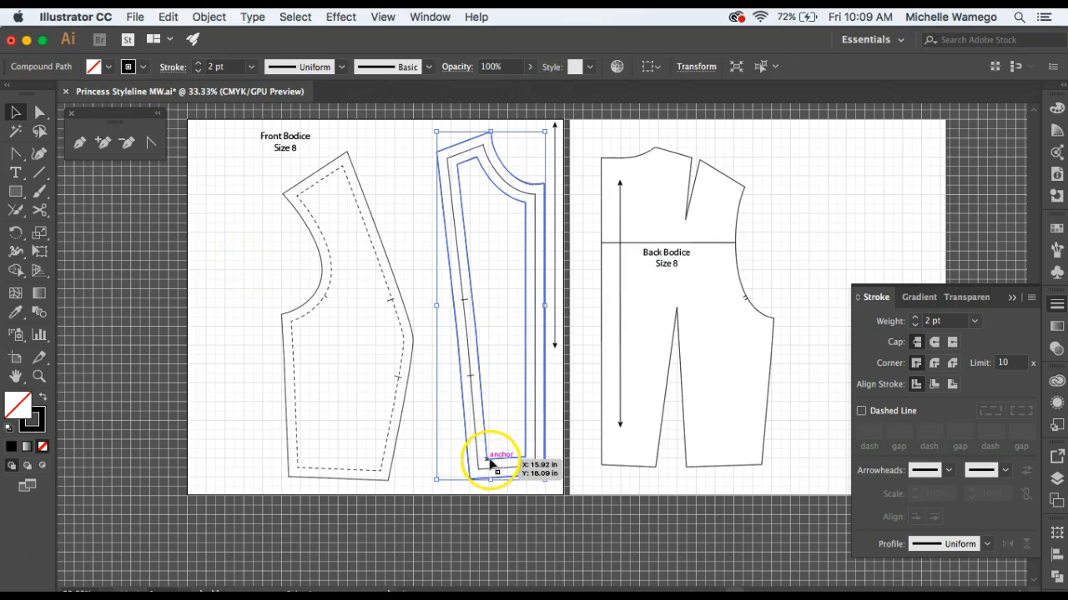
key(super+z)
Close the open corner of the center front panel where the shoulder meets the princess styleline, using the Join tool.
click(249, 256)
click(473, 150)
click(90, 369)
click(40, 377)
click(465, 179)
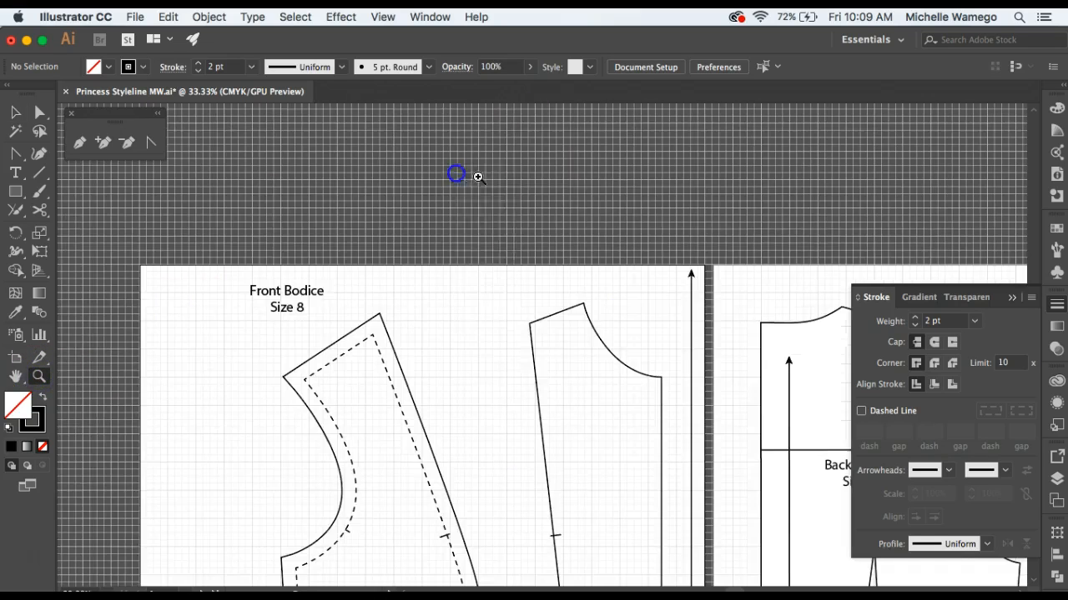
click(532, 336)
click(584, 341)
click(522, 340)
click(511, 335)
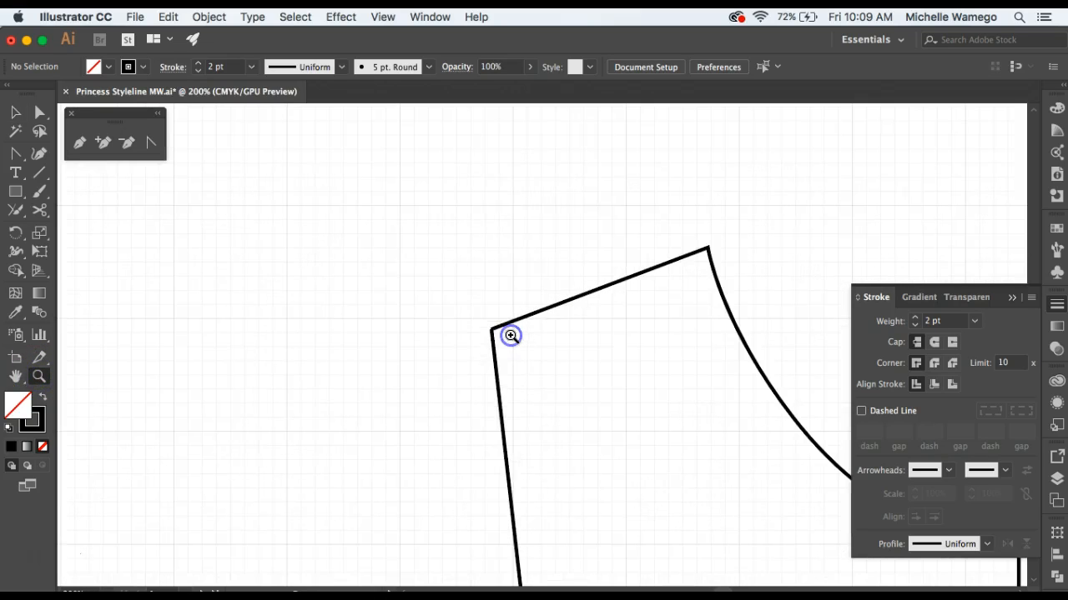
click(495, 335)
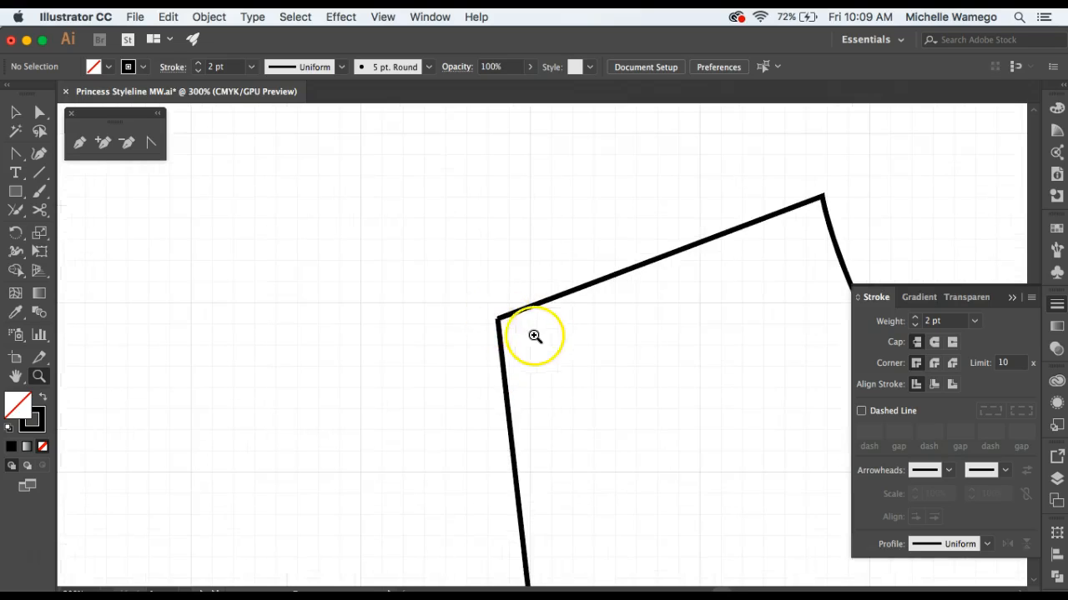
click(15, 209)
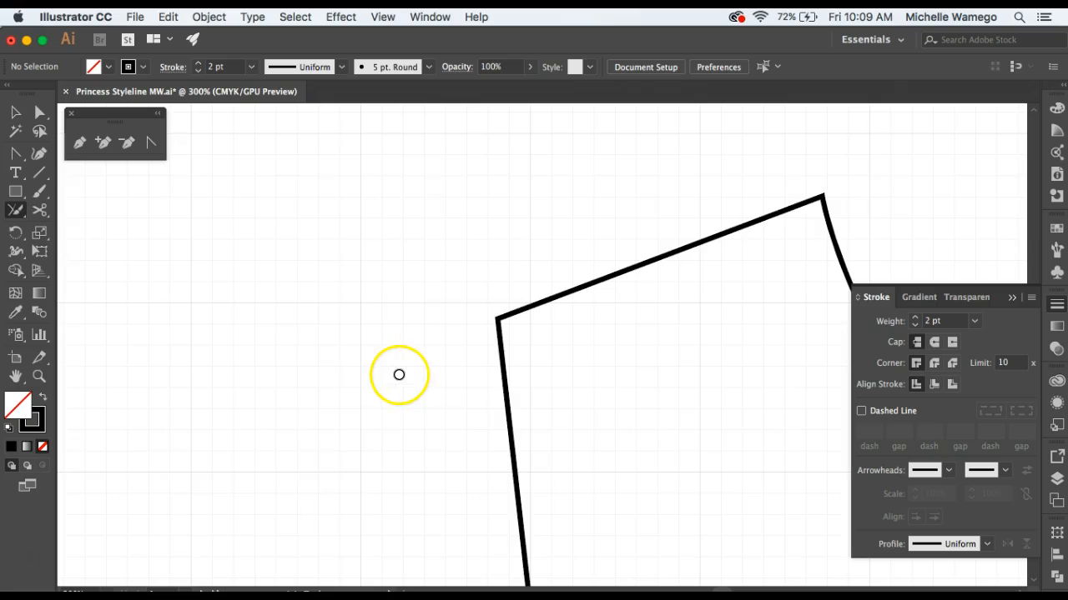
key(z)
alt+click(680, 394)
alt+click(680, 394)
alt+click(628, 398)
alt+click(591, 403)
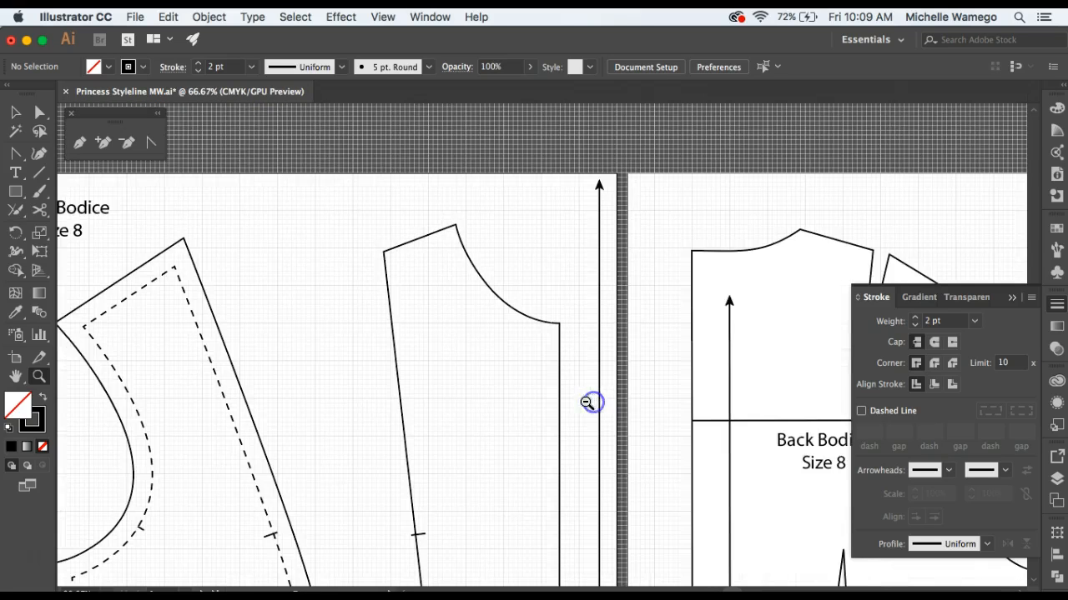
Add a seam allowance around the closed center front panel with Offset Path, using a 0.5 in offset and Miter joins.
drag(554, 398, 552, 311)
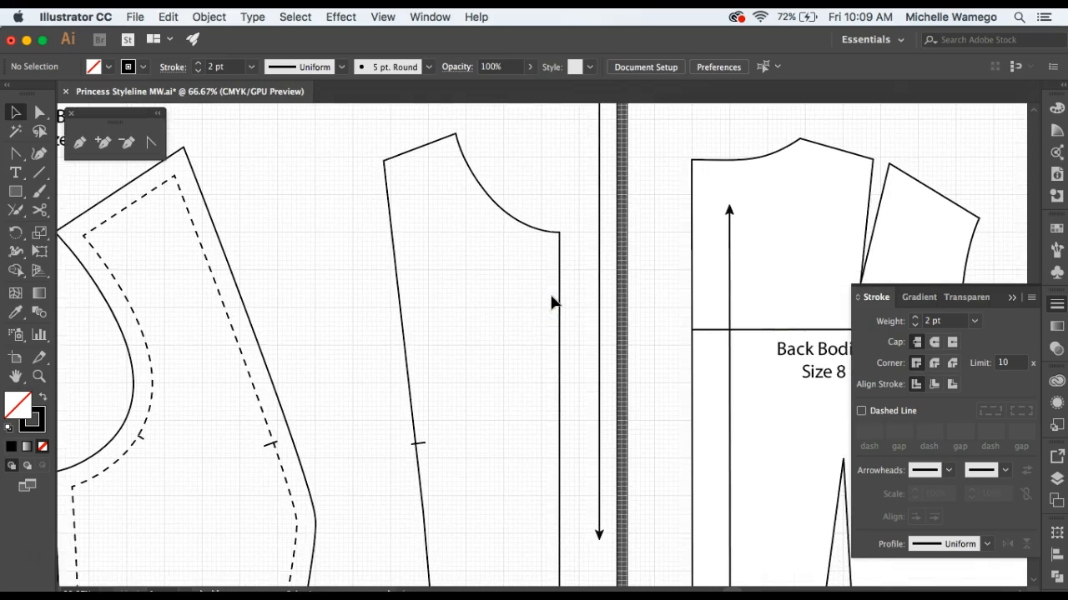
click(559, 293)
click(209, 16)
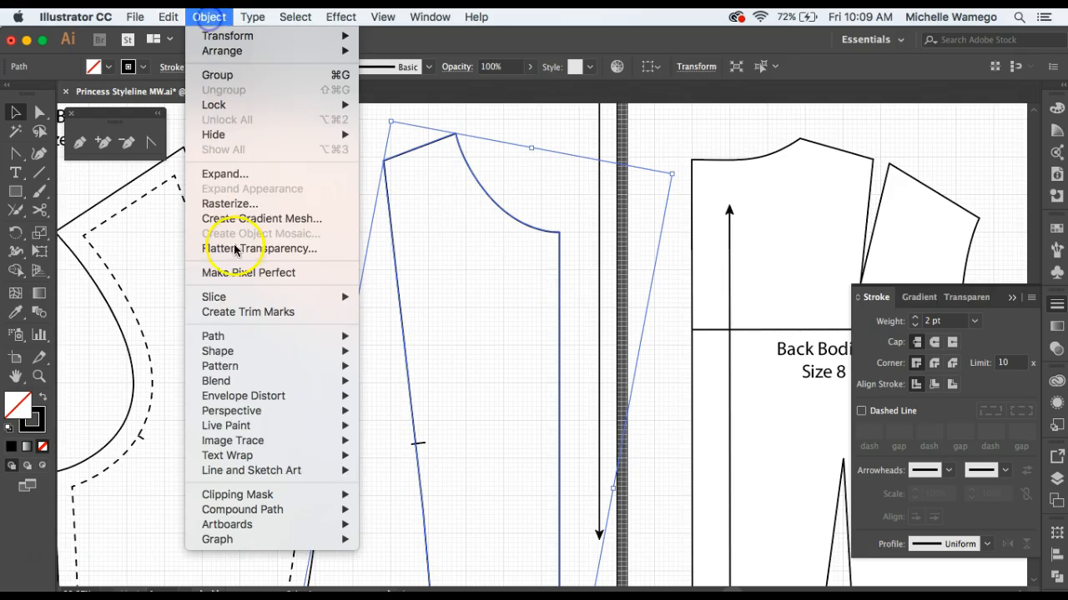
mouse_move(262, 338)
click(394, 394)
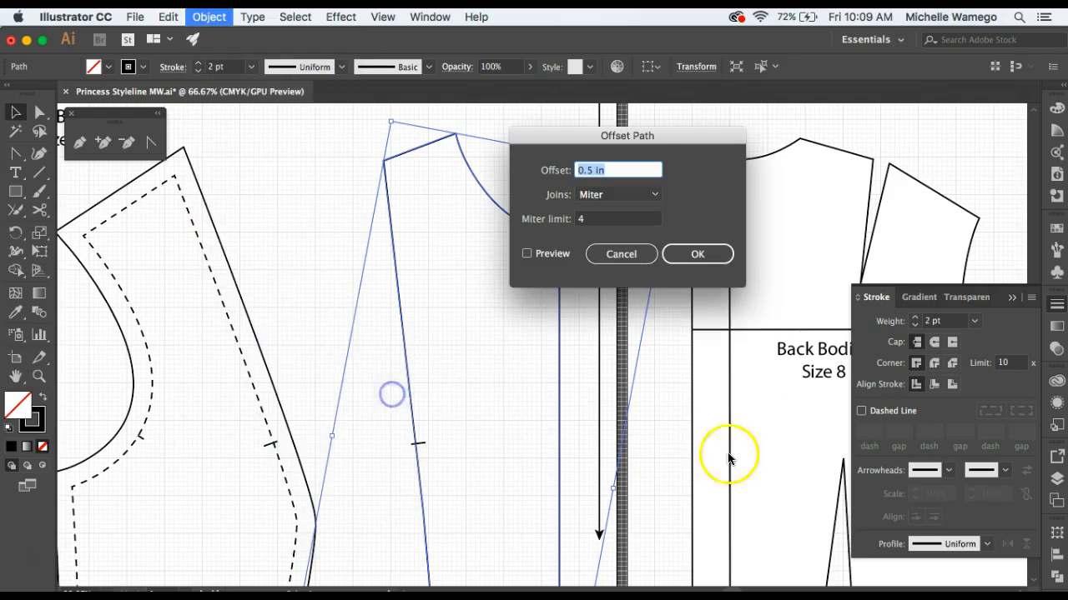
click(696, 255)
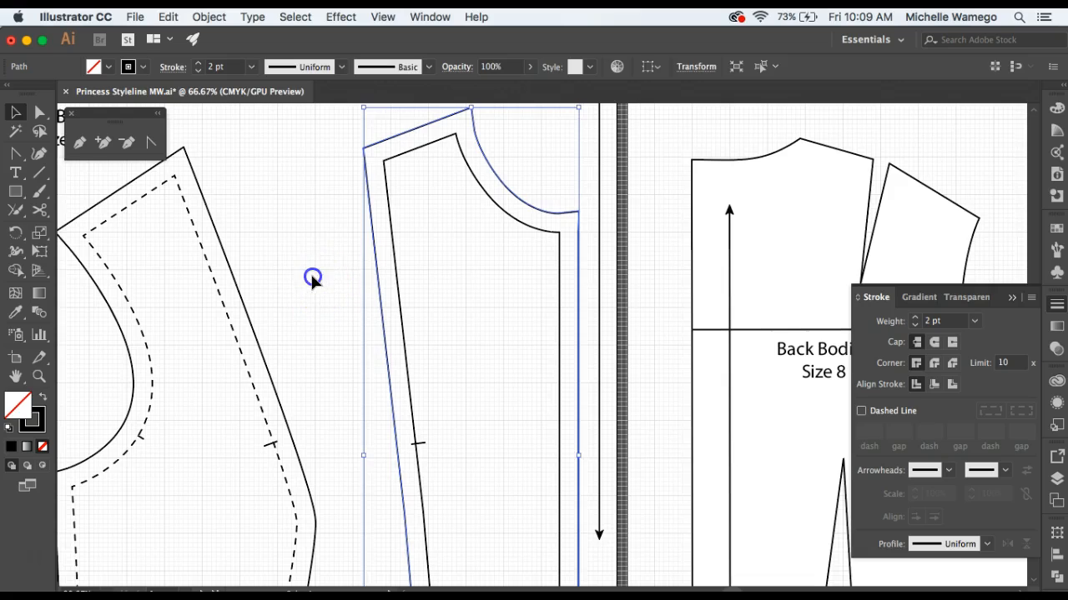
click(312, 279)
Turn the center front panel's original inner outline into a dashed stitching line.
click(400, 301)
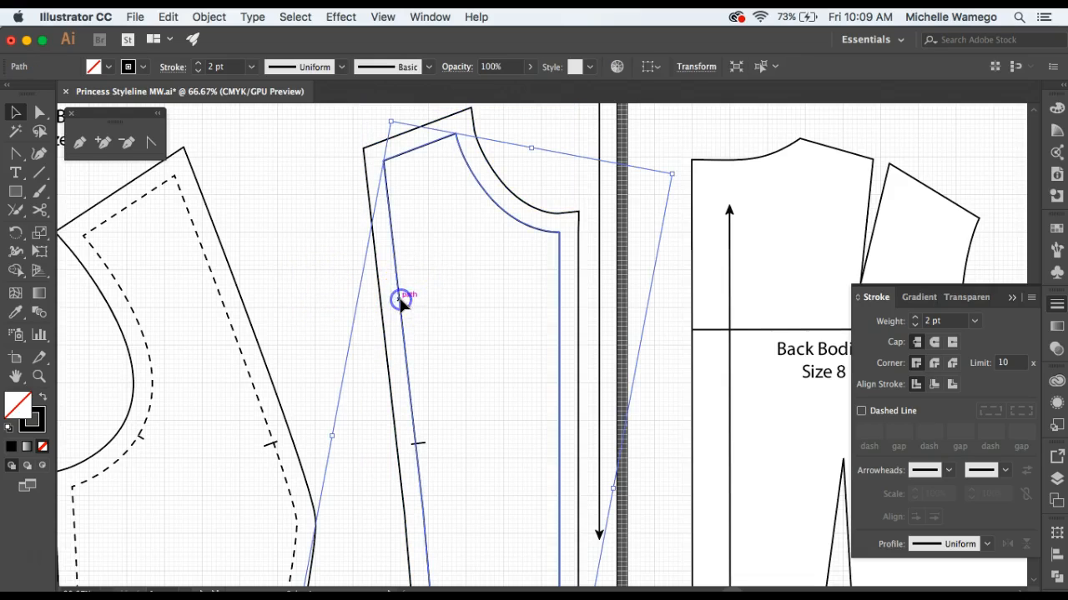
click(861, 411)
click(271, 225)
Cut the center front panel's seam allowance outline with the Scissors tool at its neckline and hem corners along center front.
drag(601, 375, 441, 351)
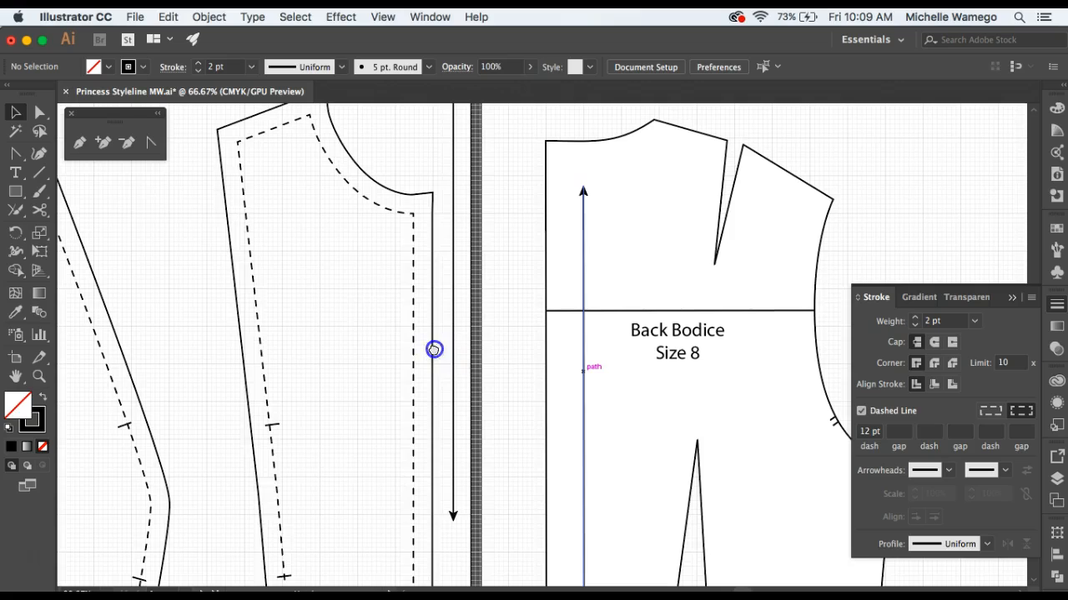
click(41, 114)
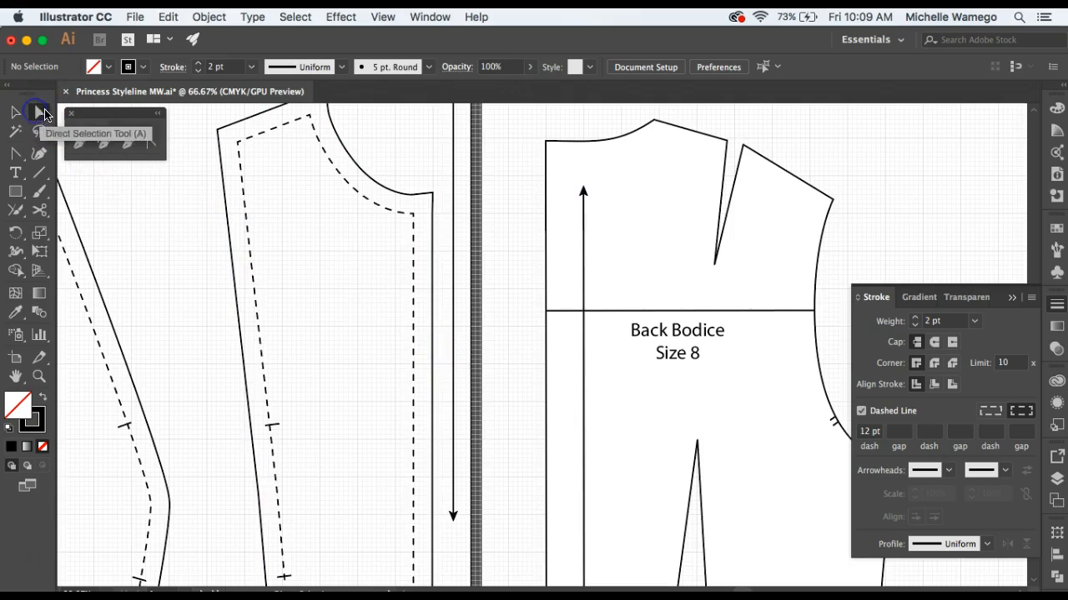
click(38, 210)
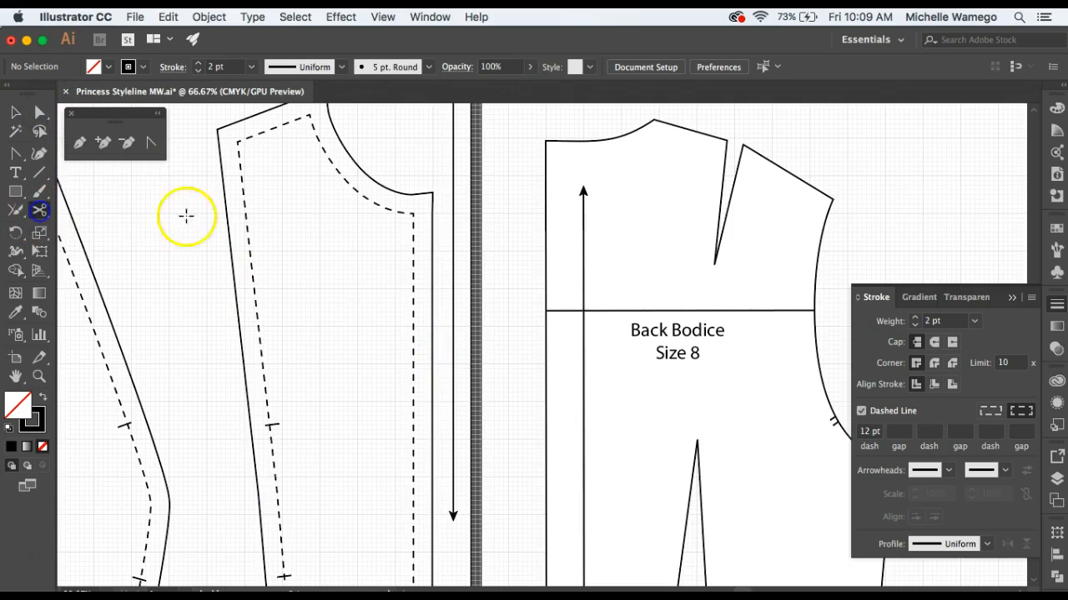
click(433, 193)
scroll(417, 388, down, 10)
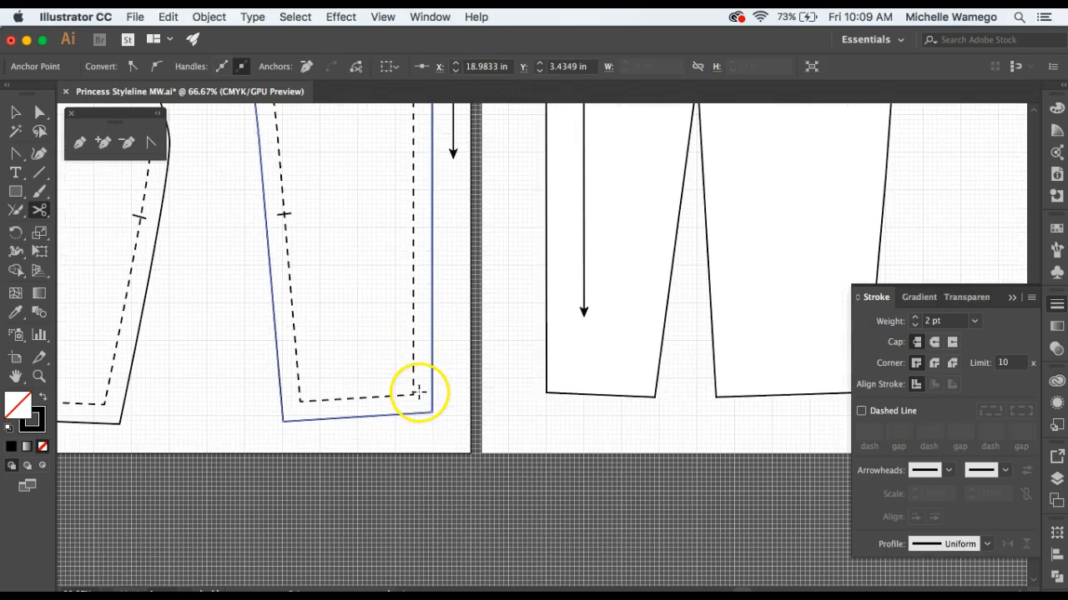
click(430, 412)
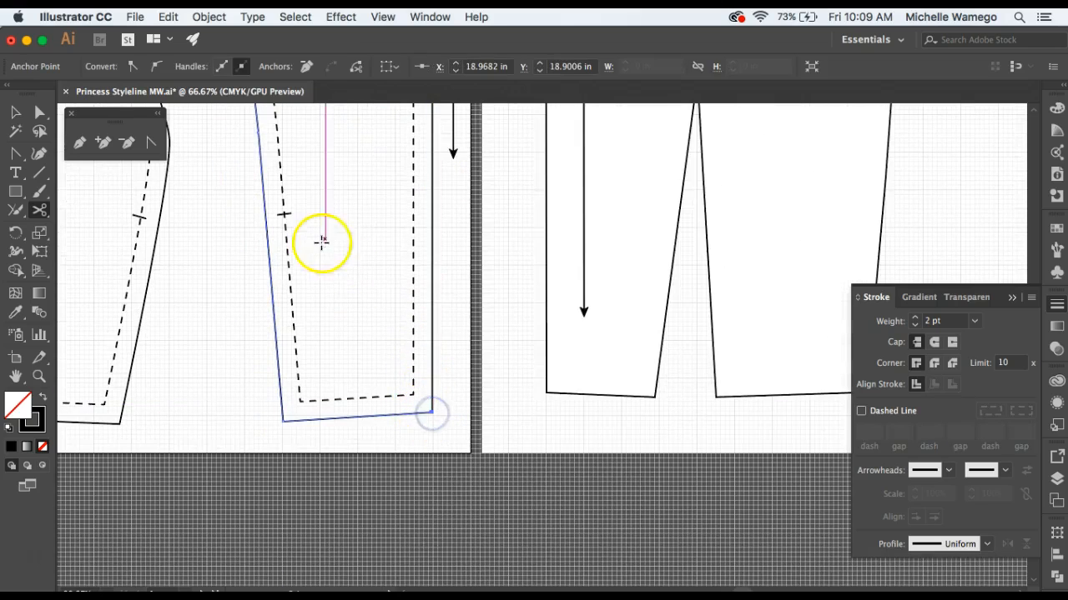
scroll(317, 275, up, 10)
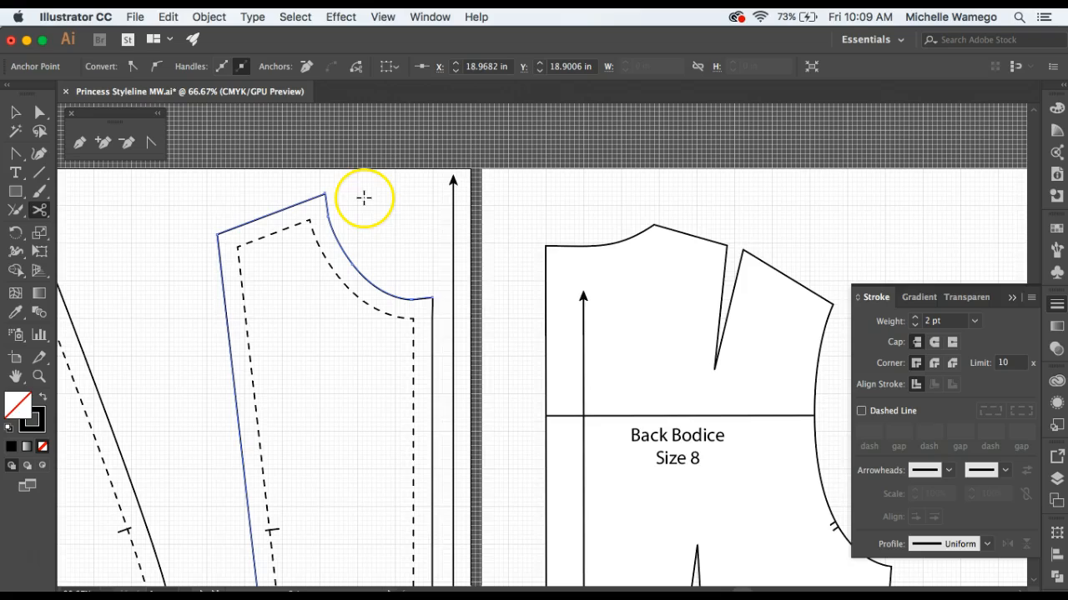
Delete the cut segment of the center front panel's seam allowance outline along center front.
key(v)
click(437, 334)
click(434, 335)
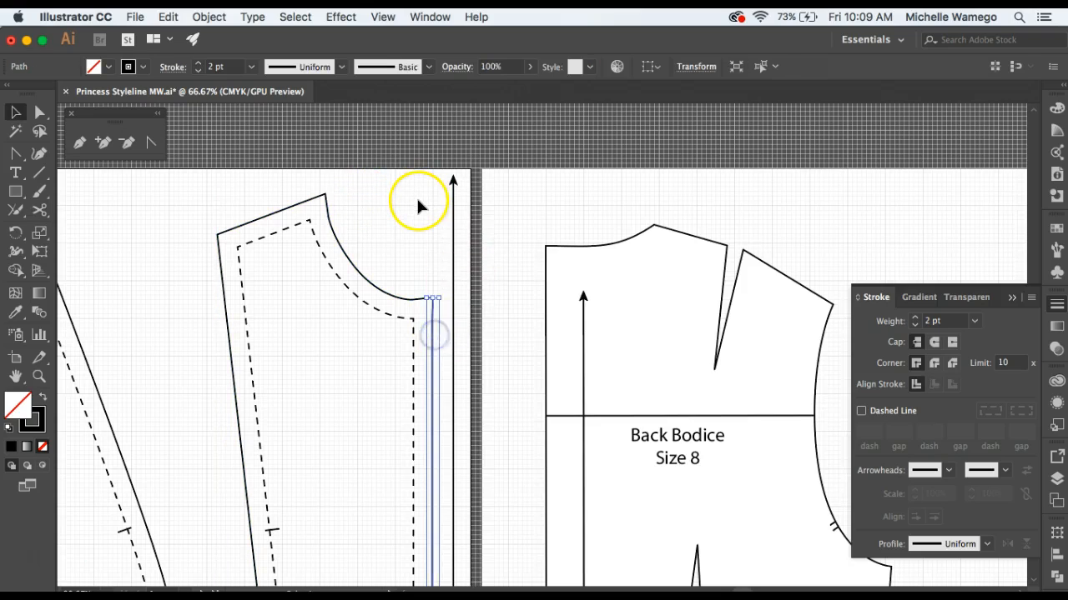
key(Delete)
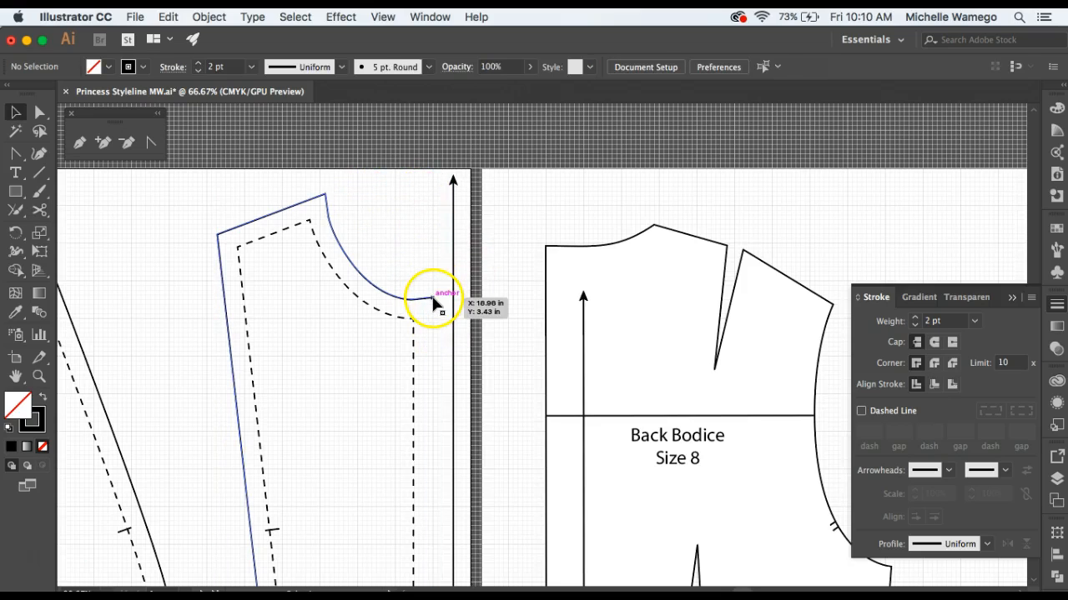
Cut the seam allowance neckline at its lowest anchor with the Scissors tool and delete the short leftover piece toward center front.
click(433, 299)
click(414, 272)
click(40, 112)
click(417, 297)
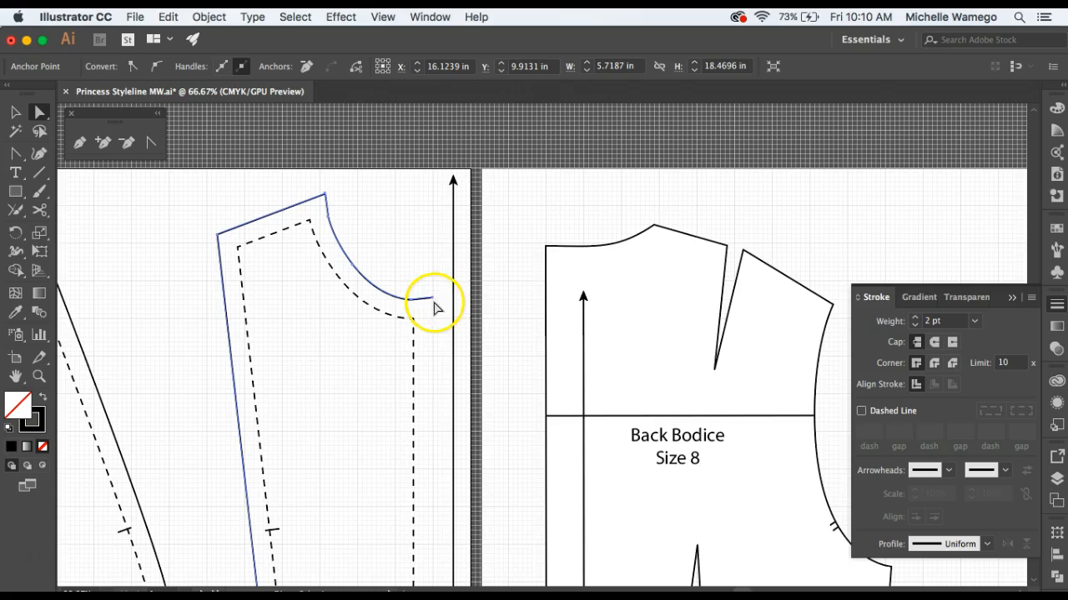
click(39, 210)
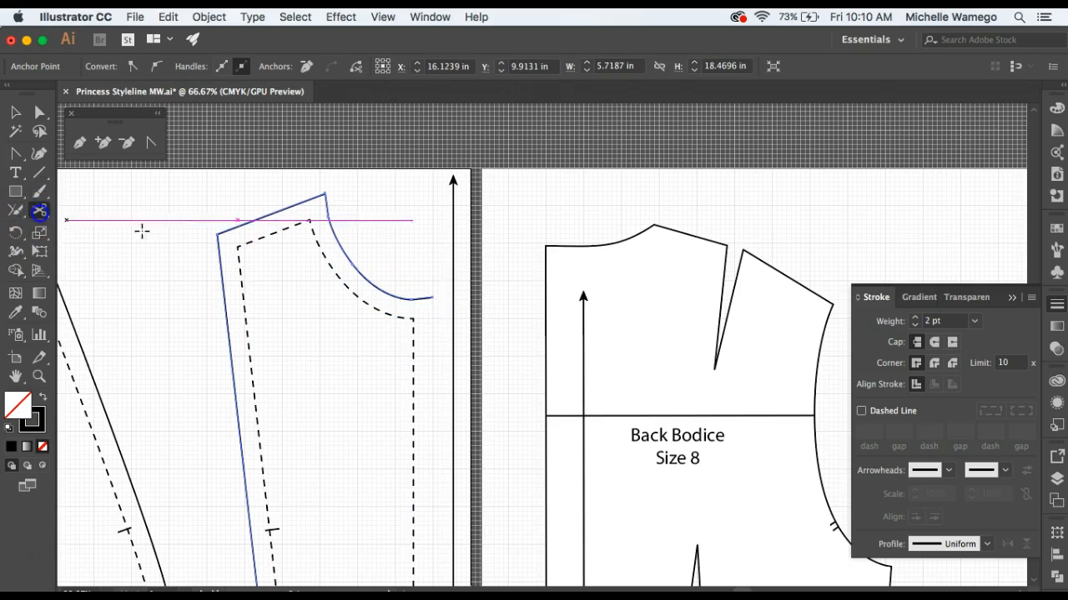
click(412, 299)
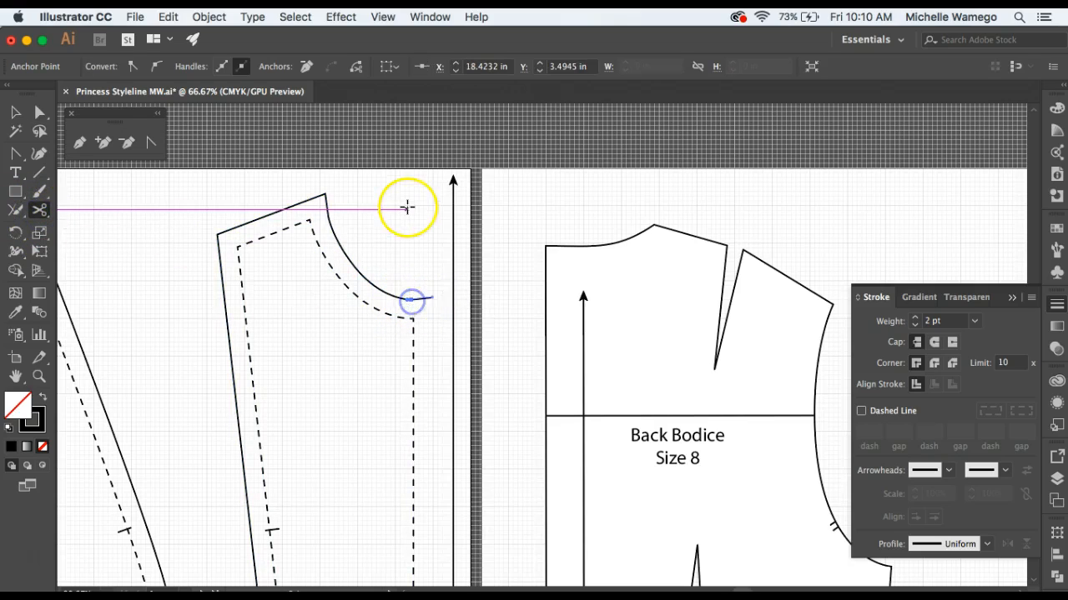
key(v)
click(423, 297)
click(406, 189)
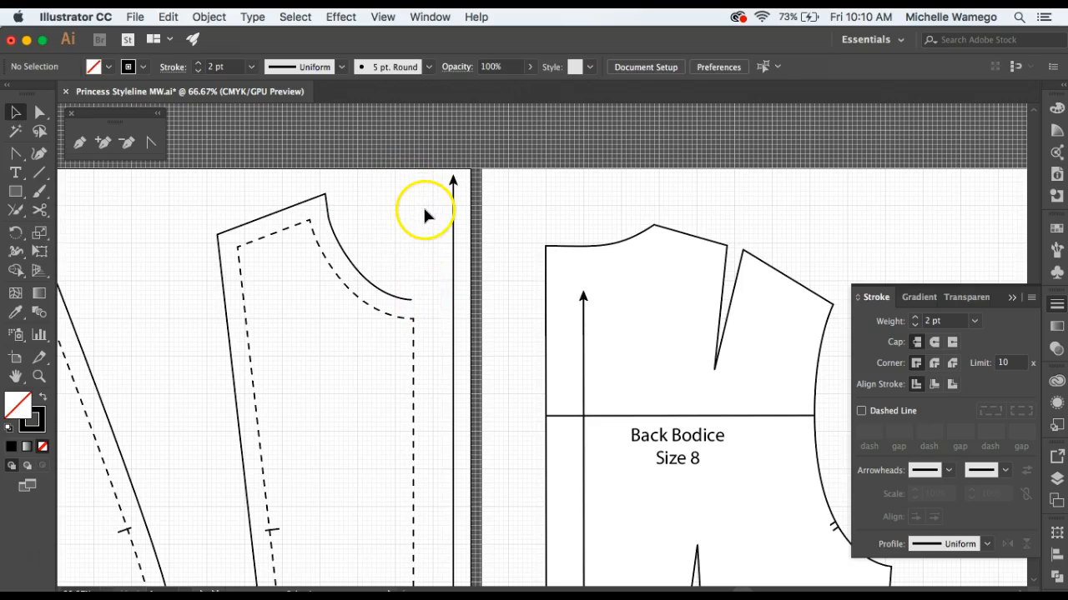
Nudge the open end anchor of the seam allowance neckline outward horizontally to X 18.5066 in.
key(z)
click(416, 297)
click(420, 304)
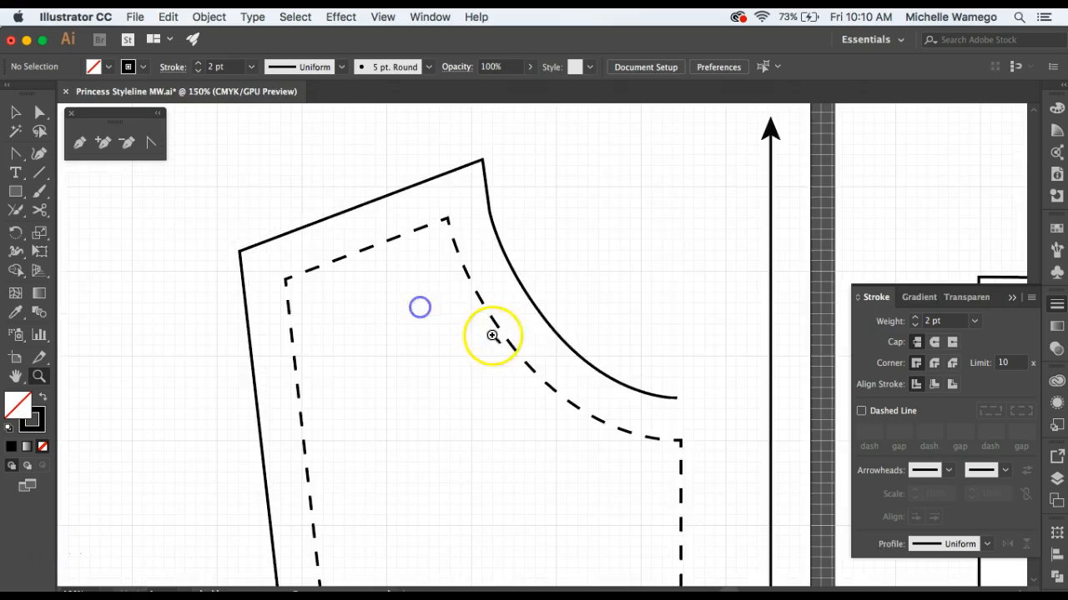
click(684, 384)
click(591, 381)
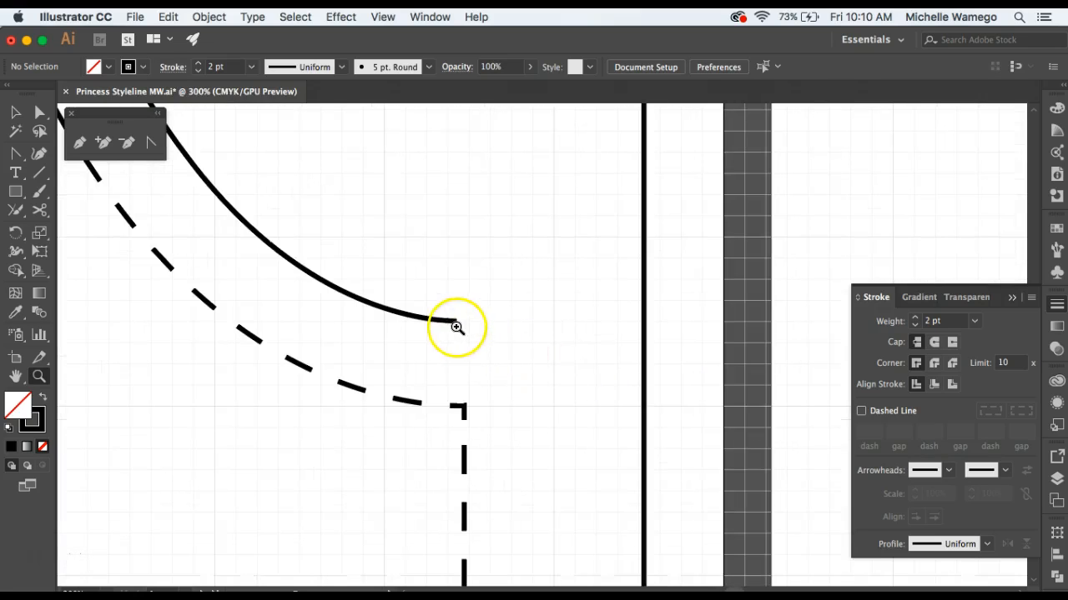
click(39, 112)
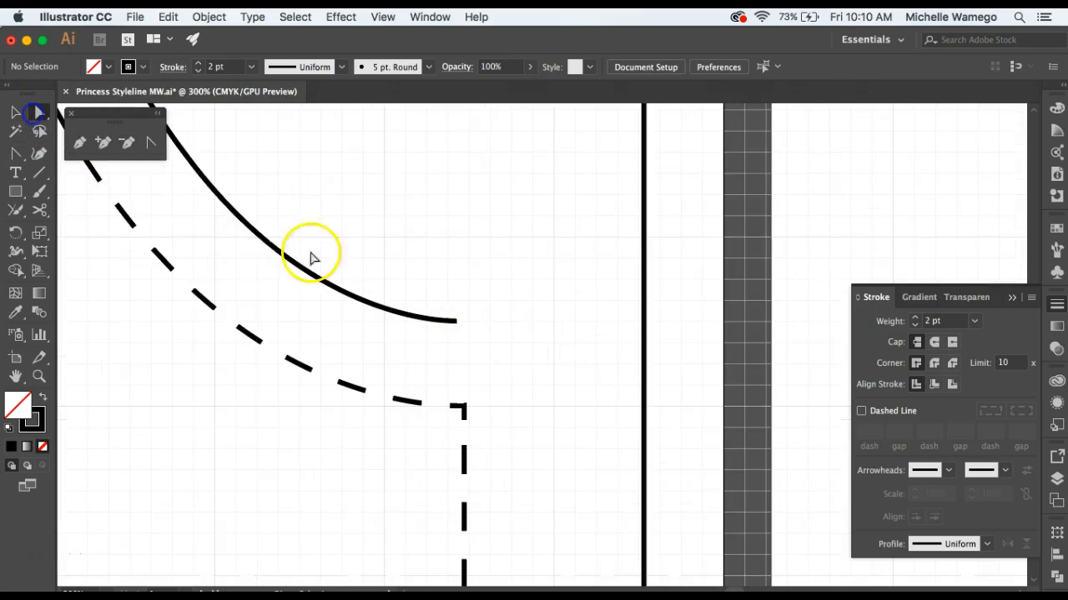
click(457, 321)
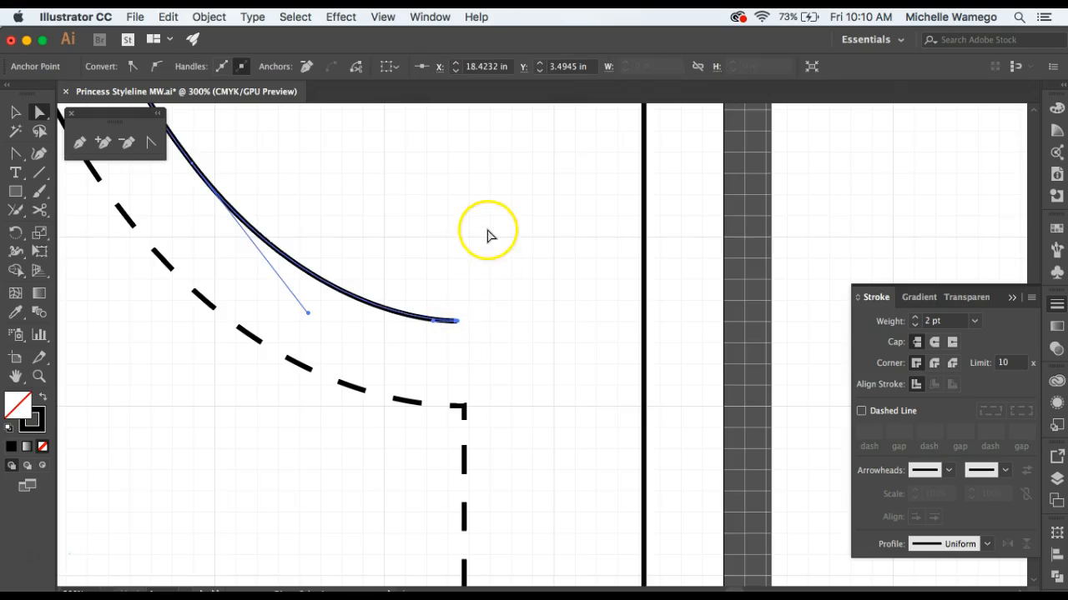
key(Right)
key(Right)
key(Right)
key(Right)
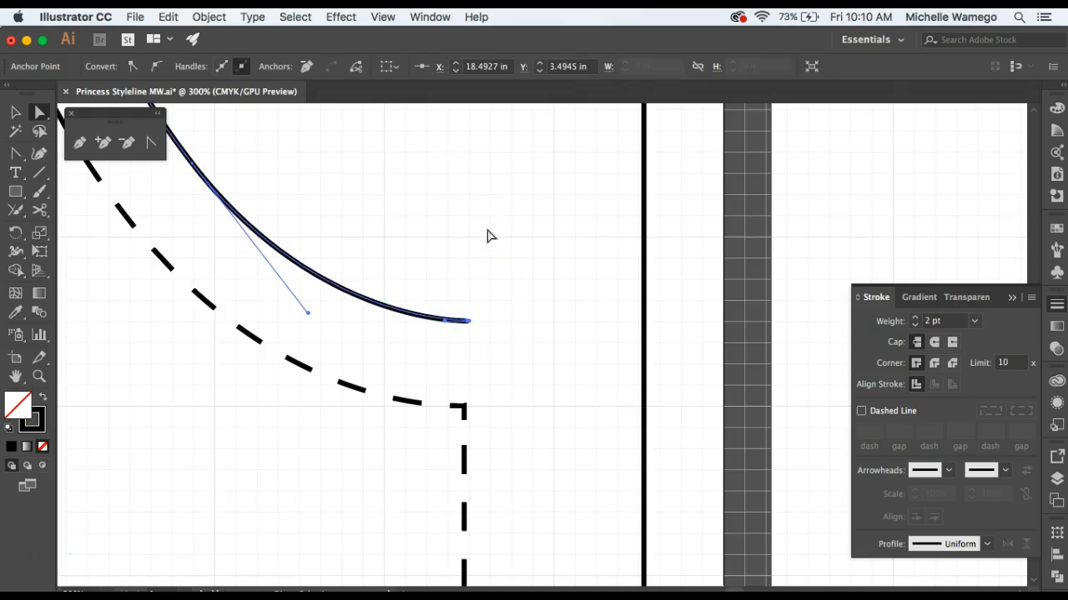
click(538, 328)
Cut the dashed stitching line at its neckline and hem corners along center front, and delete the segment between the cuts.
scroll(538, 332, down, 3)
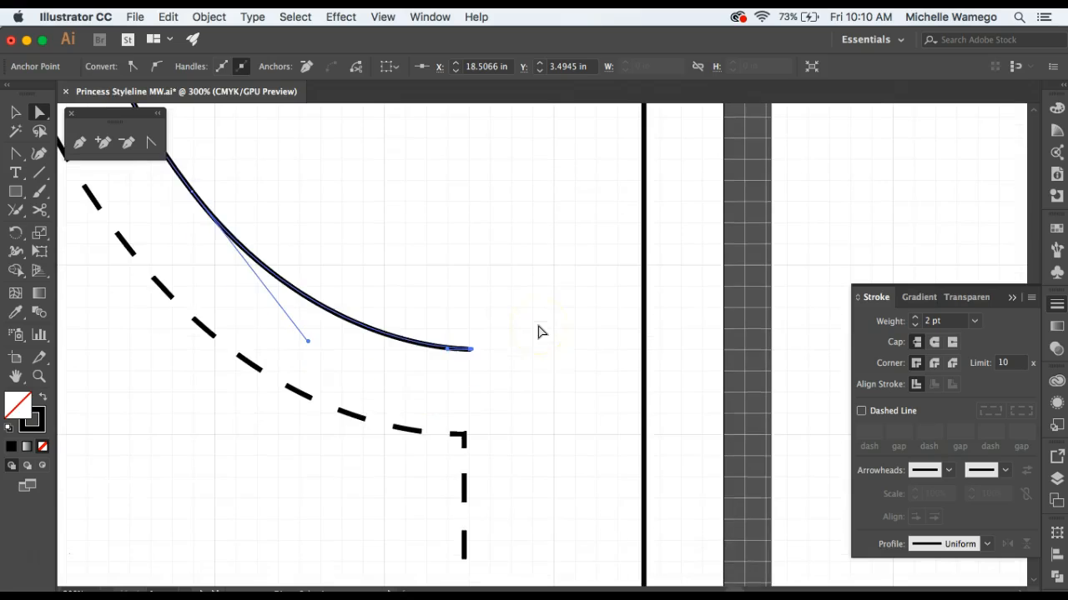
scroll(459, 467, down, 3)
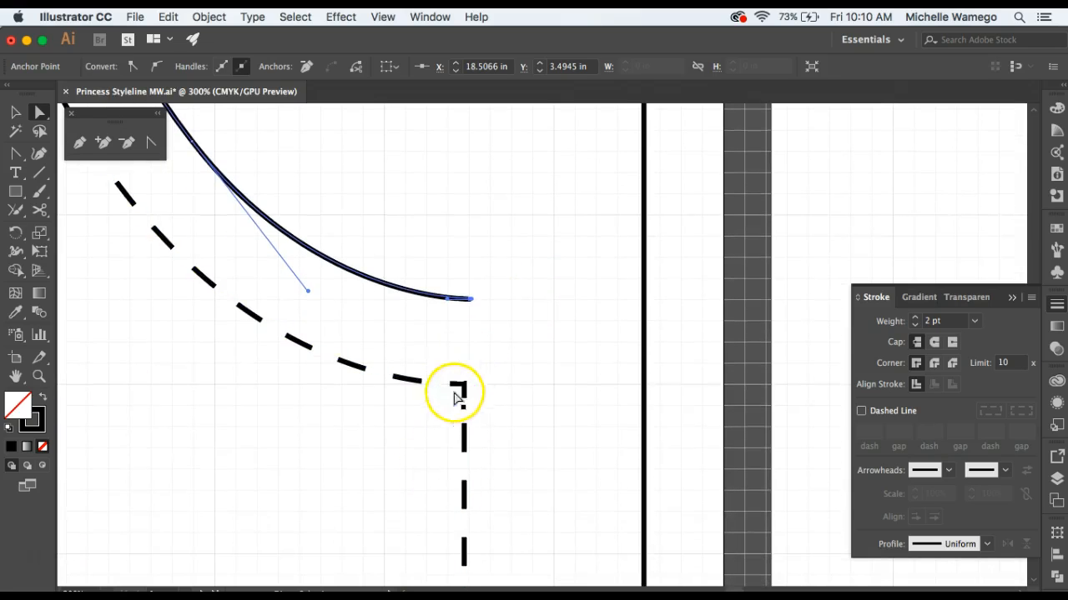
click(38, 211)
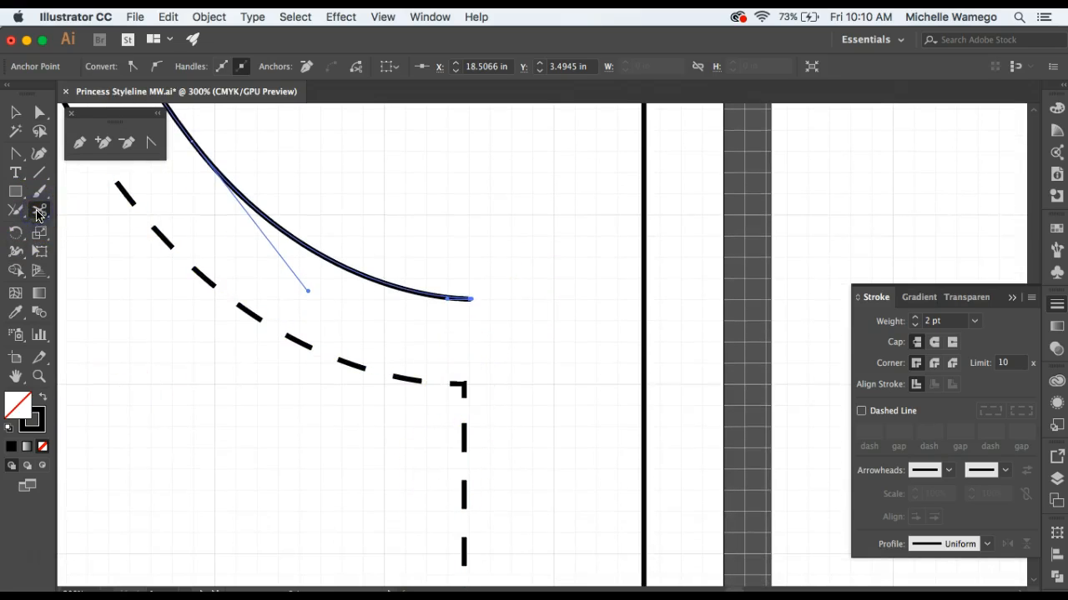
click(465, 385)
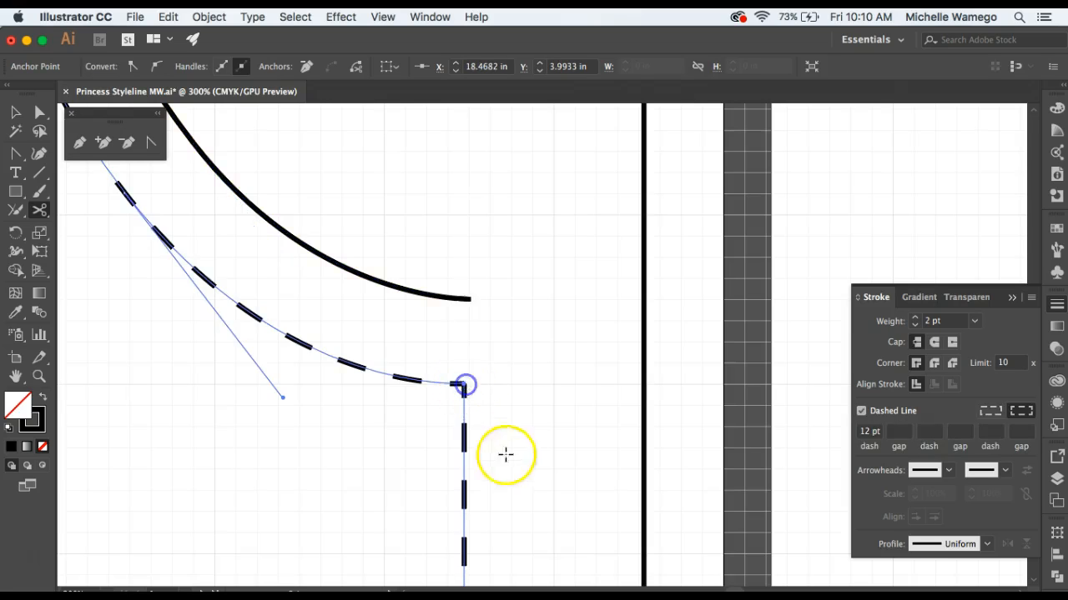
scroll(507, 488, down, 10)
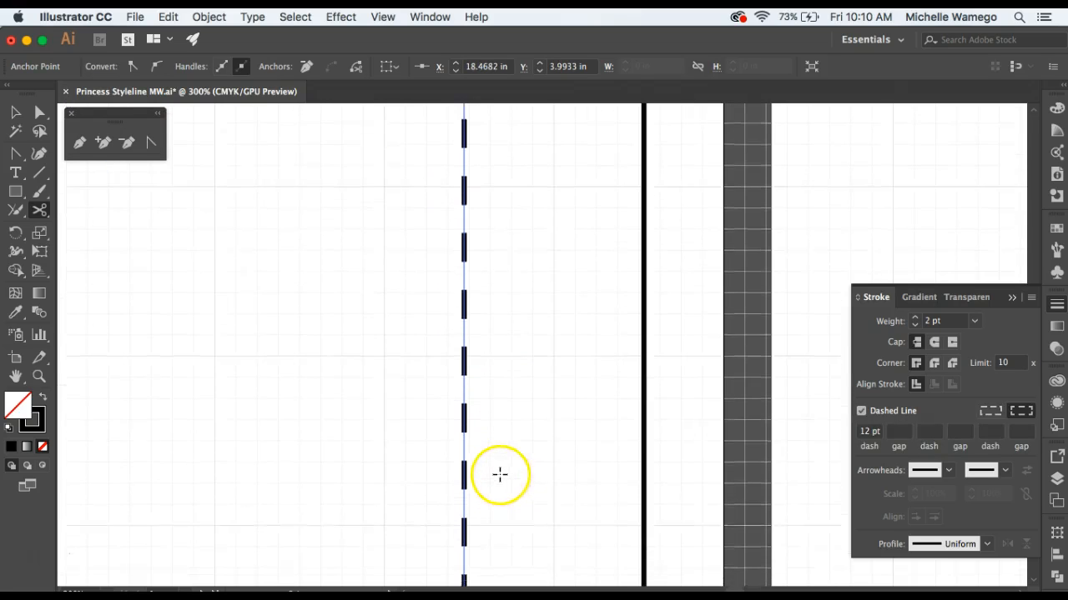
scroll(494, 471, down, 3)
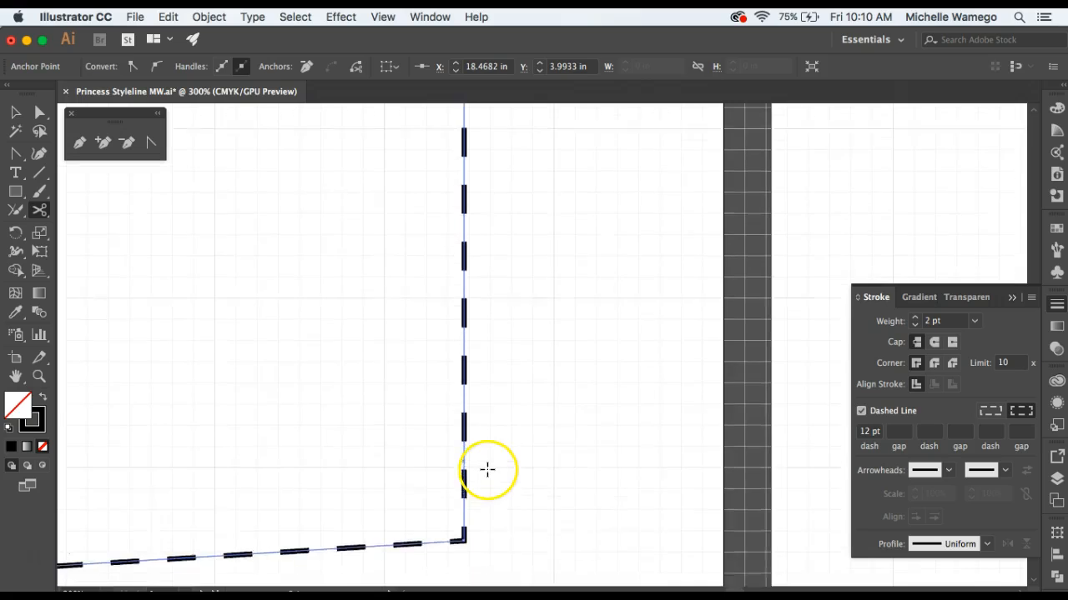
scroll(487, 469, down, 3)
click(464, 380)
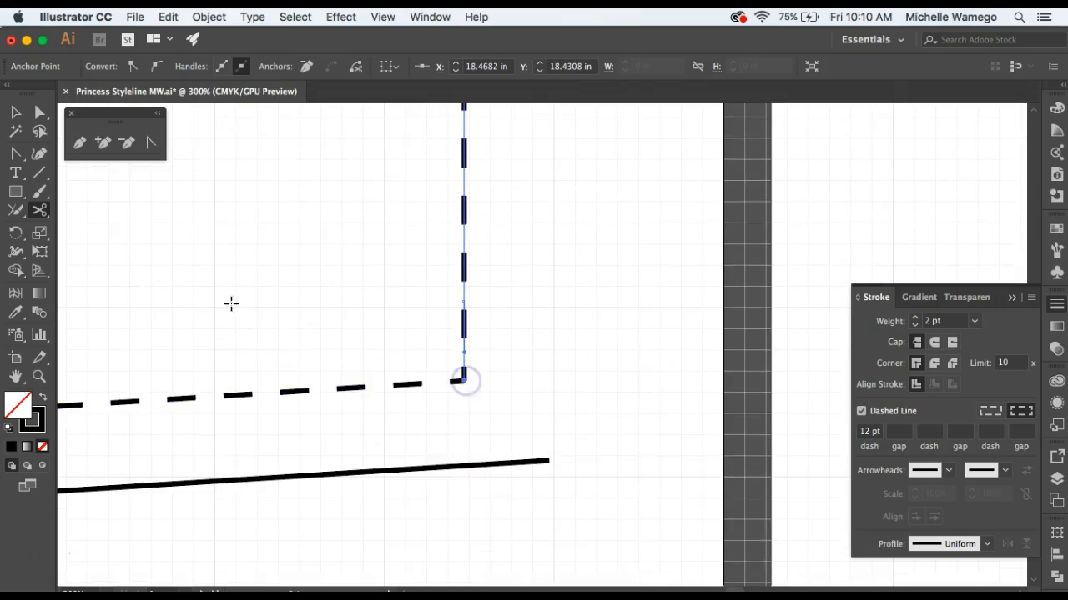
click(16, 112)
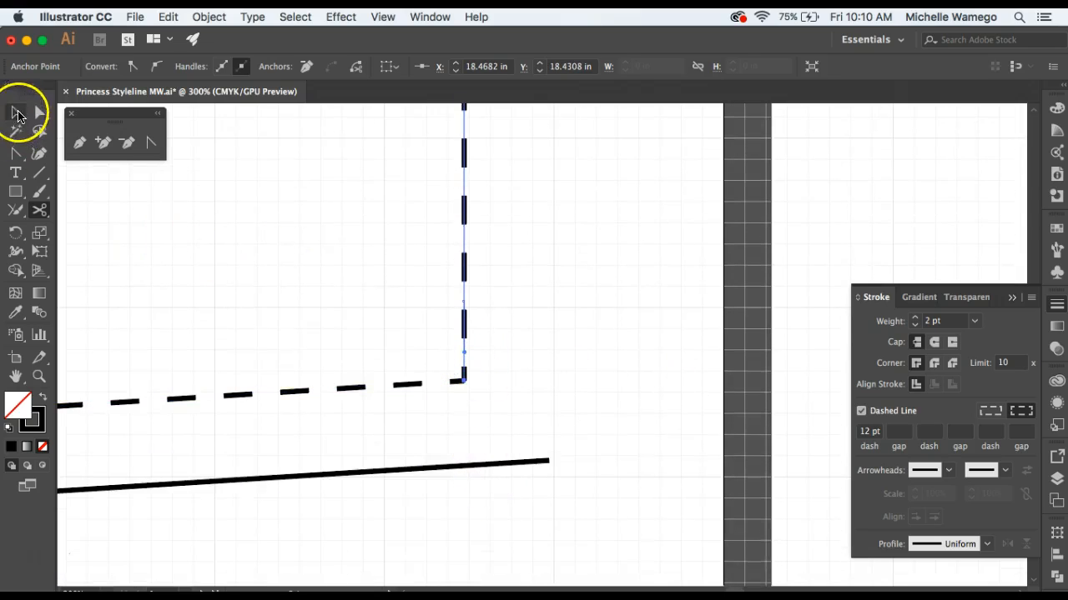
click(557, 298)
click(467, 270)
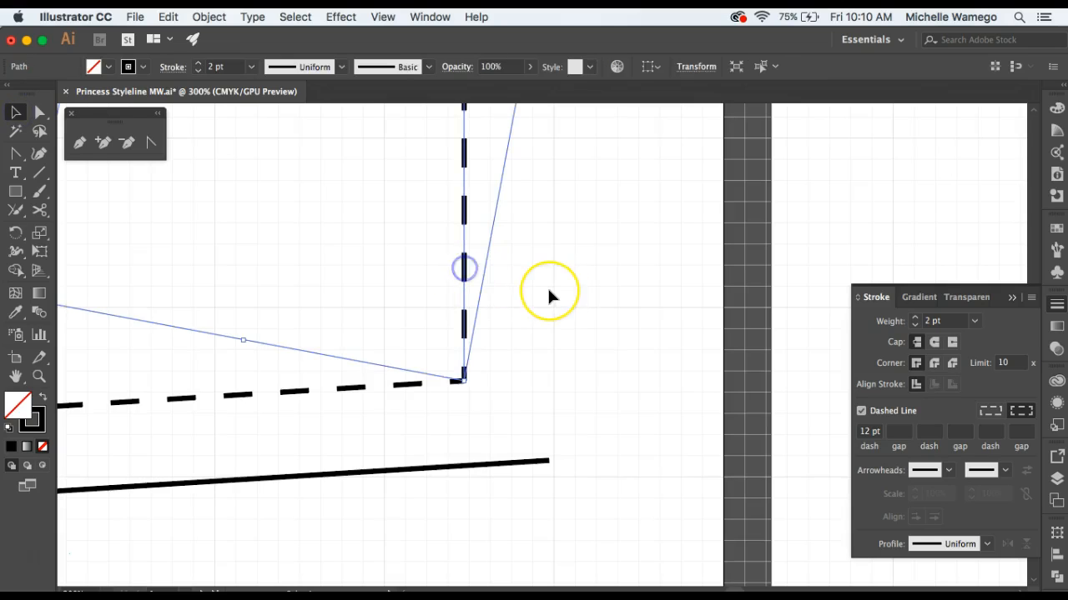
key(Delete)
Move the open end anchor of the seam allowance hem to X 18.4682 in, directly below the end of the dashed hem line.
click(549, 464)
click(39, 112)
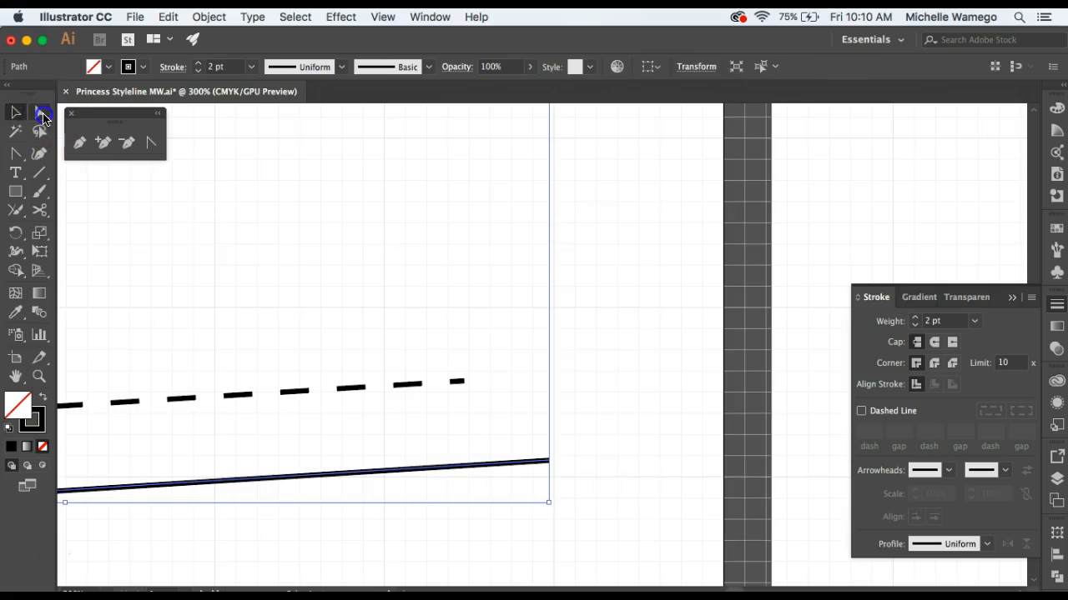
drag(549, 463, 464, 465)
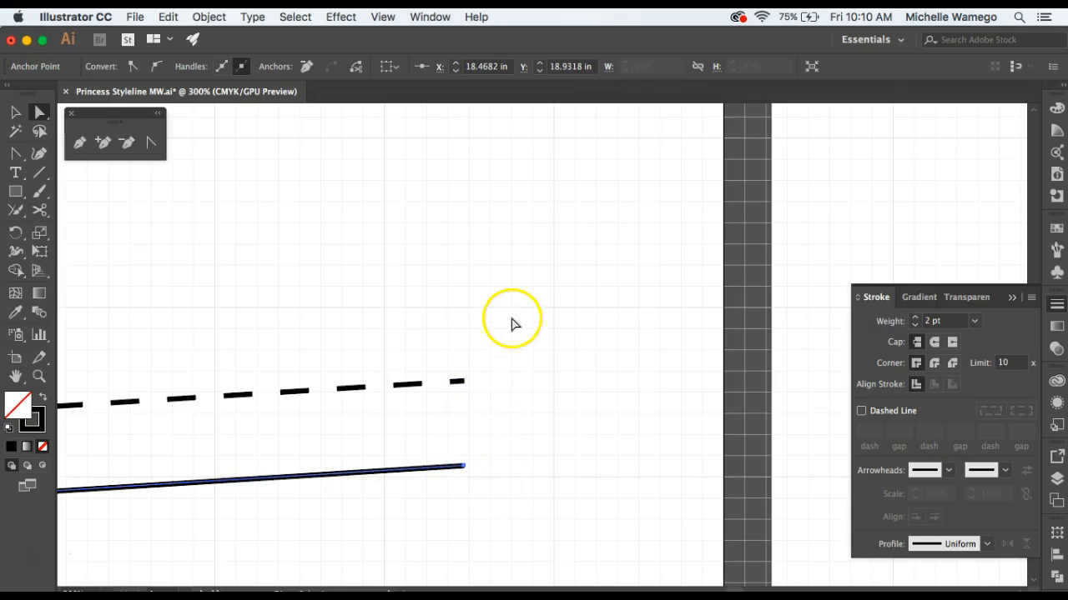
Draw a straight center front edge with the Pen tool, joining the open ends of the seam allowance neckline and hem.
key(z)
alt+click(486, 322)
alt+click(550, 310)
drag(549, 310, 544, 310)
drag(555, 226, 485, 362)
alt+click(484, 367)
alt+click(483, 366)
drag(565, 254, 396, 367)
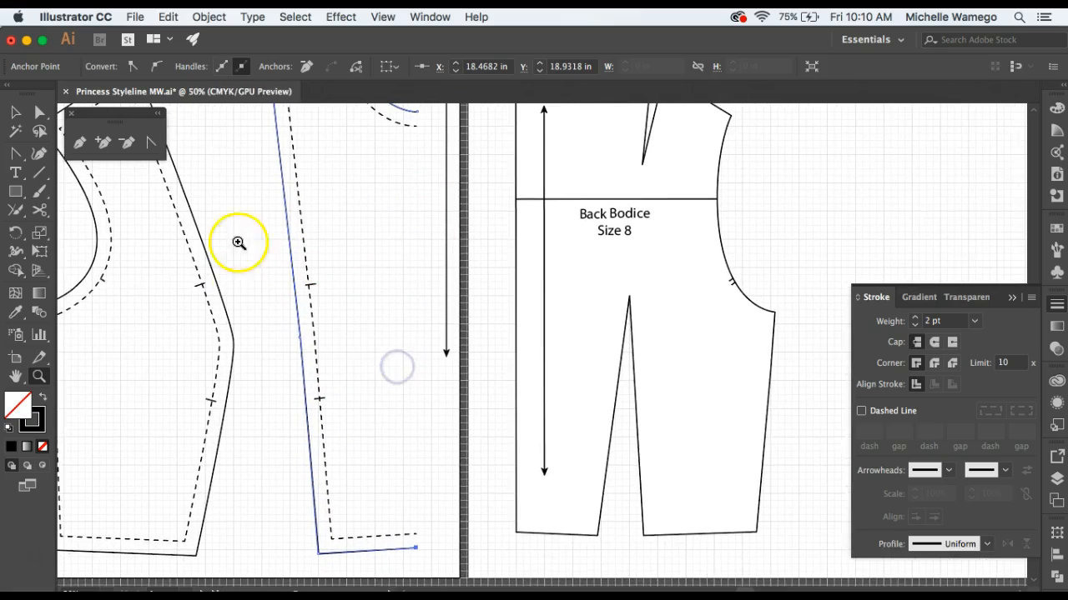
click(81, 144)
super+click(240, 181)
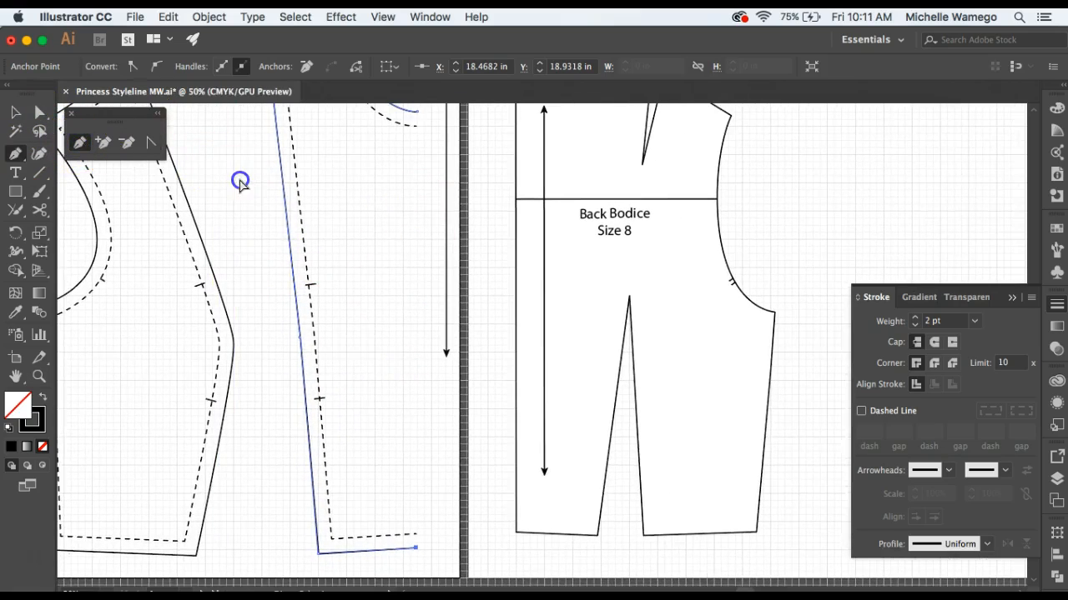
scroll(418, 116, up, 1)
click(417, 124)
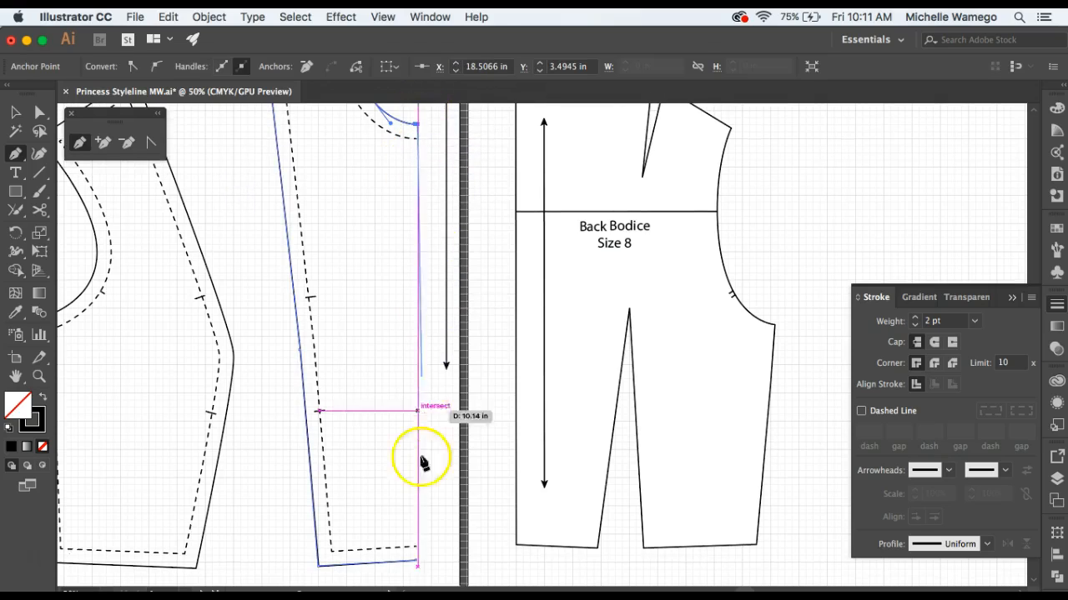
click(417, 567)
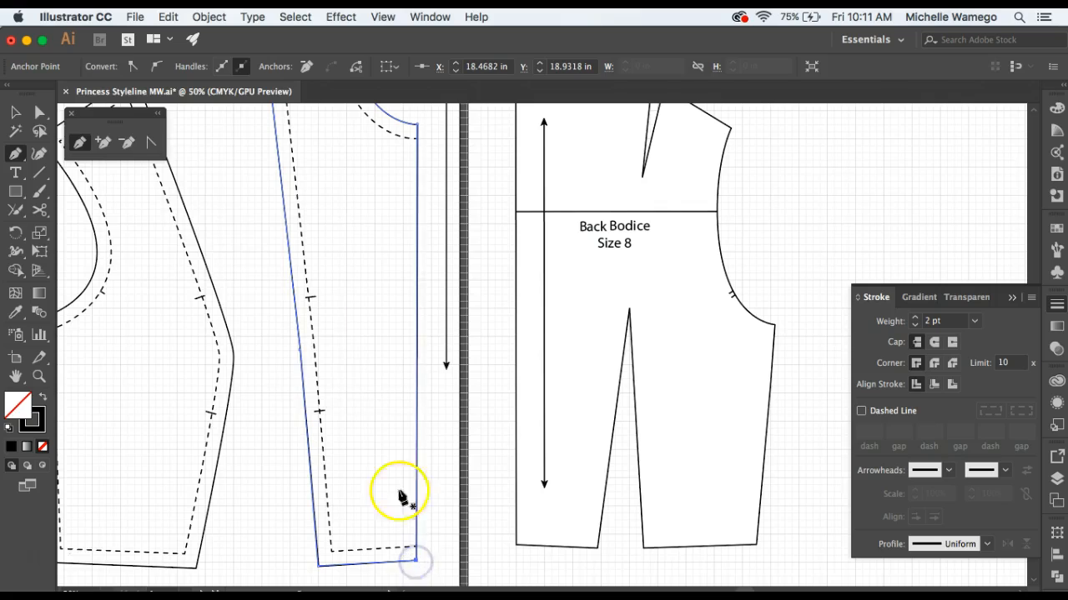
click(16, 112)
click(216, 203)
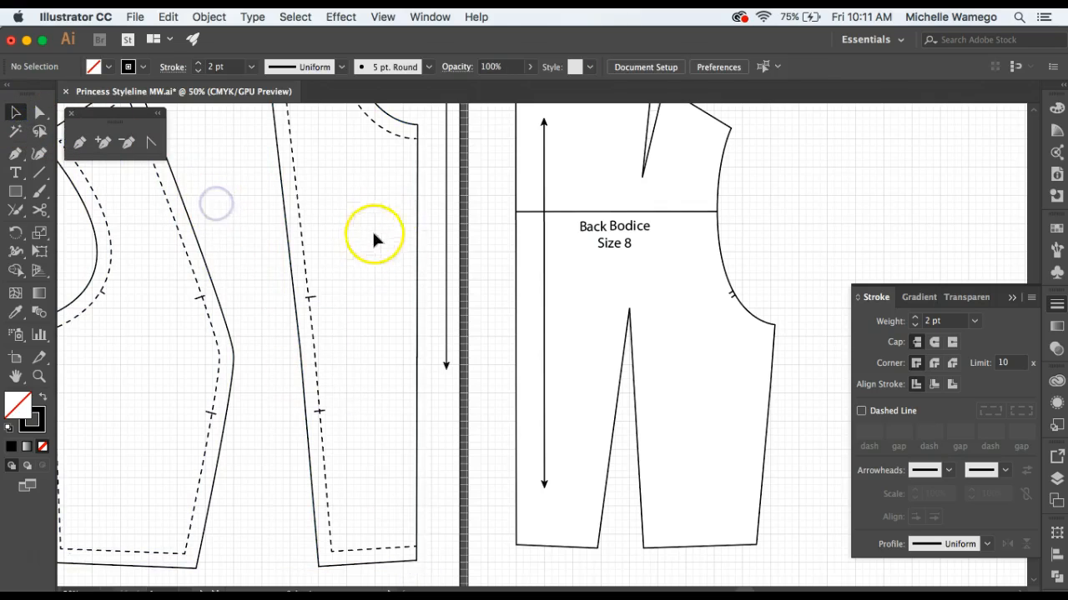
Move the double-headed grainline arrow into the side front panel and place a copy inside the center front panel near center front.
drag(343, 379, 434, 392)
click(538, 275)
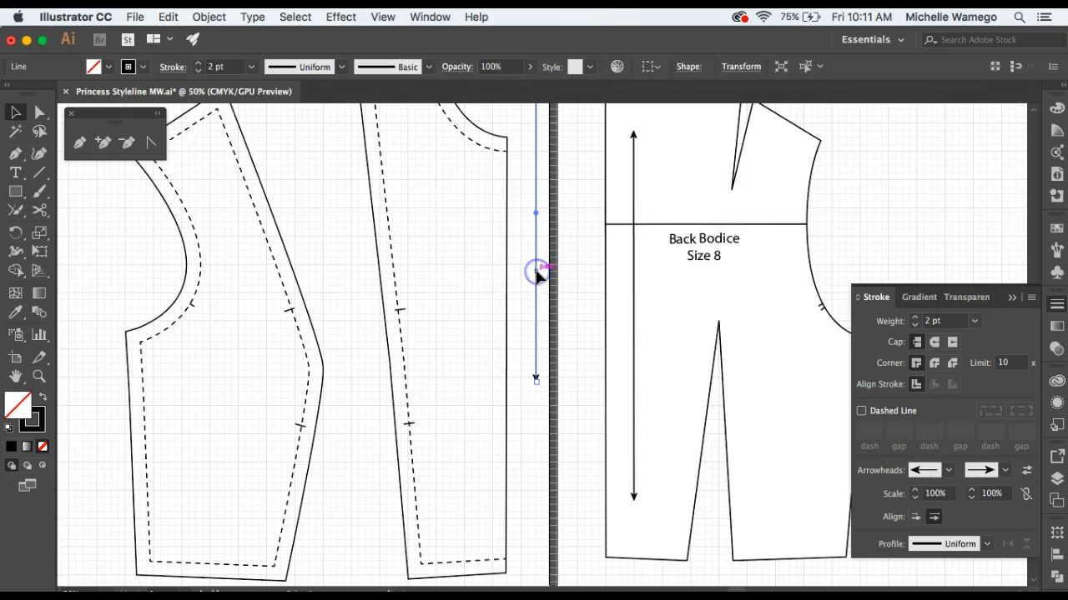
drag(538, 275, 207, 428)
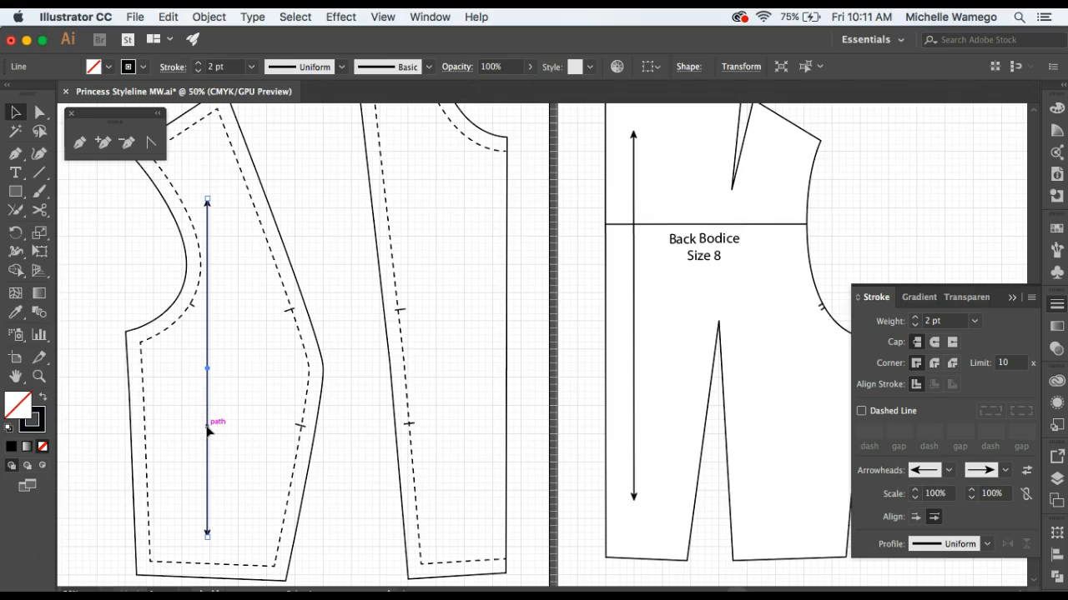
drag(221, 428, 495, 397)
Add an anchor just below the upper arrowhead of the center front panel's grainline and bend the arrow tip horizontally onto the center front edge.
click(38, 376)
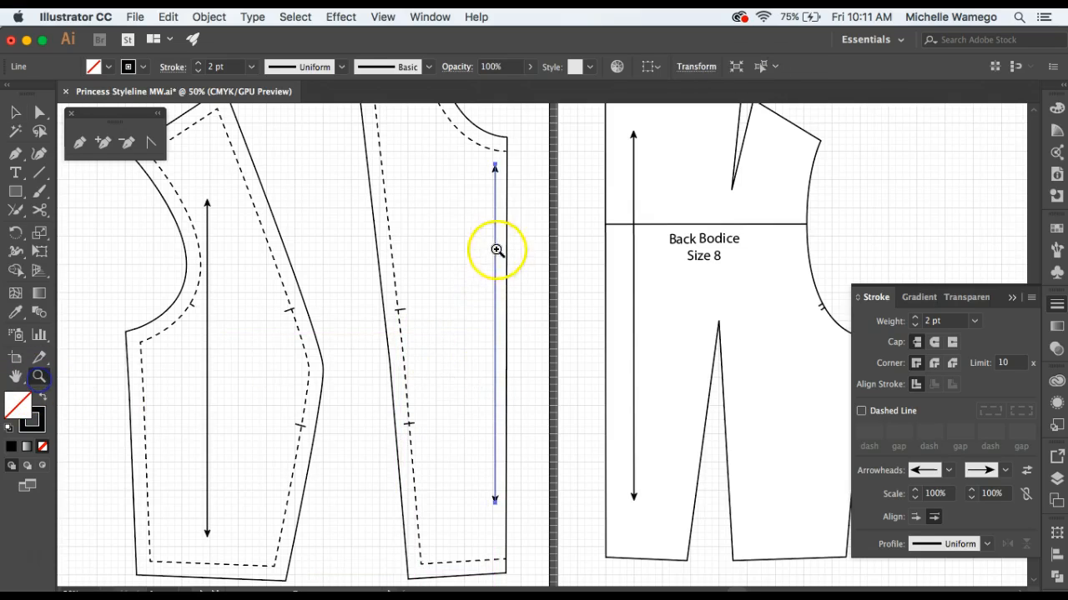
click(498, 247)
click(580, 297)
click(496, 305)
click(489, 320)
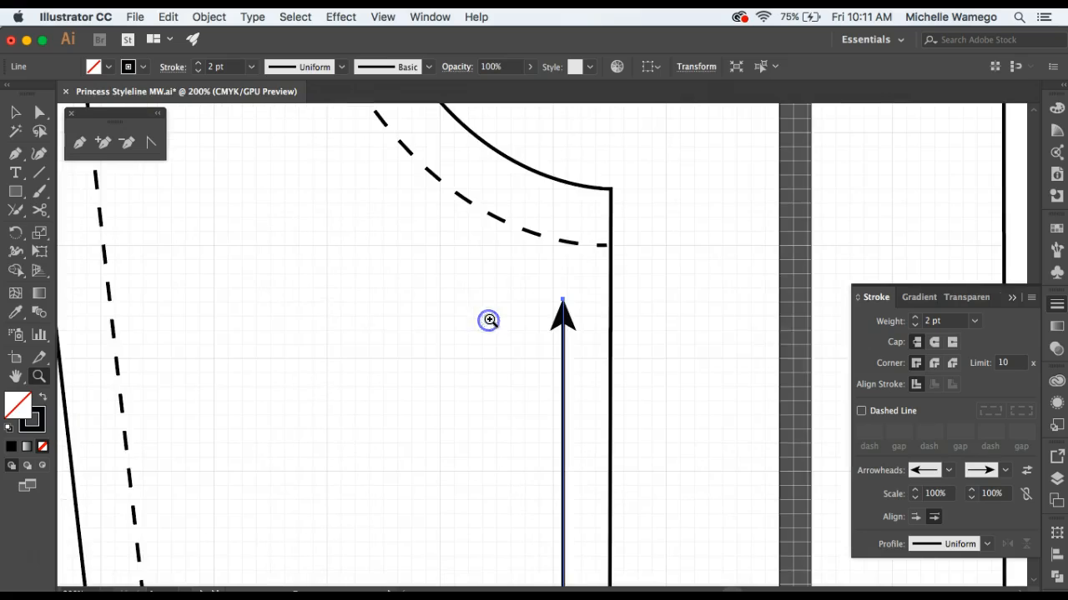
click(102, 142)
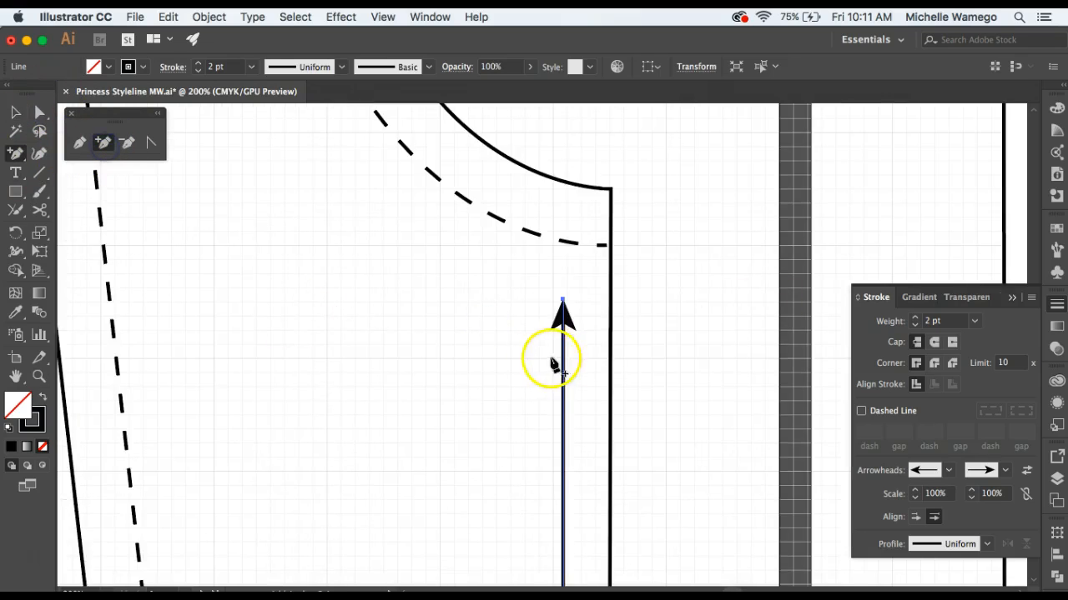
click(562, 360)
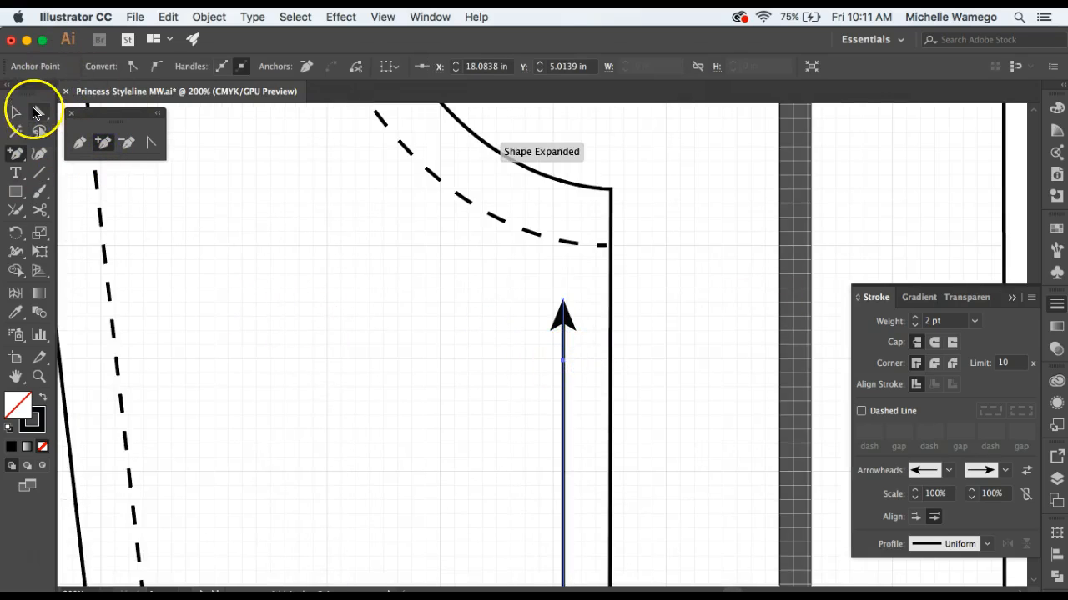
click(37, 111)
click(562, 301)
drag(581, 328, 609, 360)
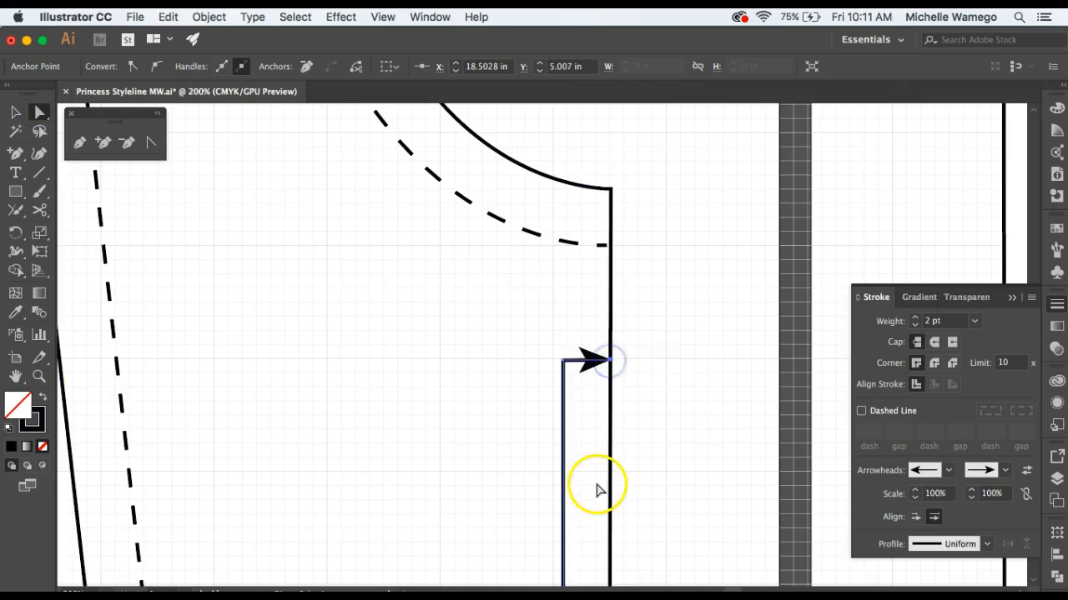
scroll(597, 491, down, 10)
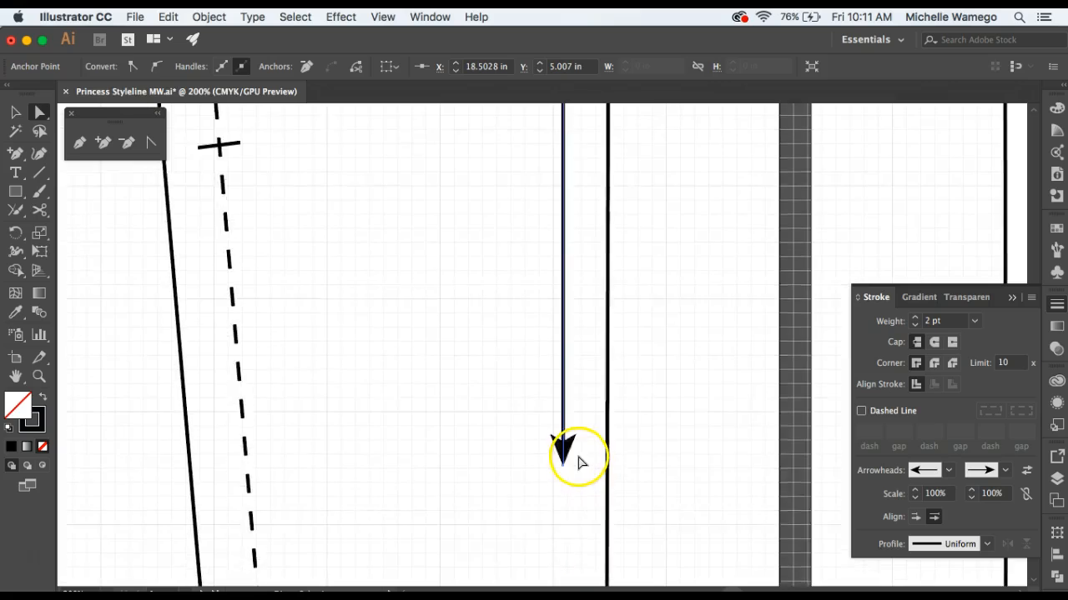
Add an anchor just above the lower arrowhead of the center front panel's grainline and bend the arrow tip horizontally onto the center front edge.
scroll(582, 463, down, 5)
click(103, 142)
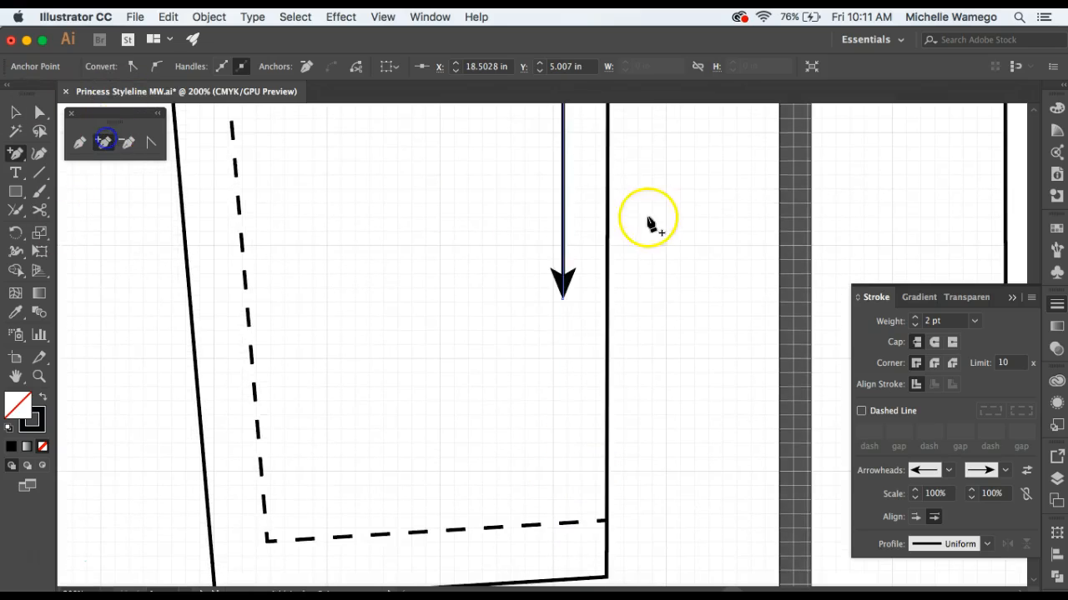
click(564, 230)
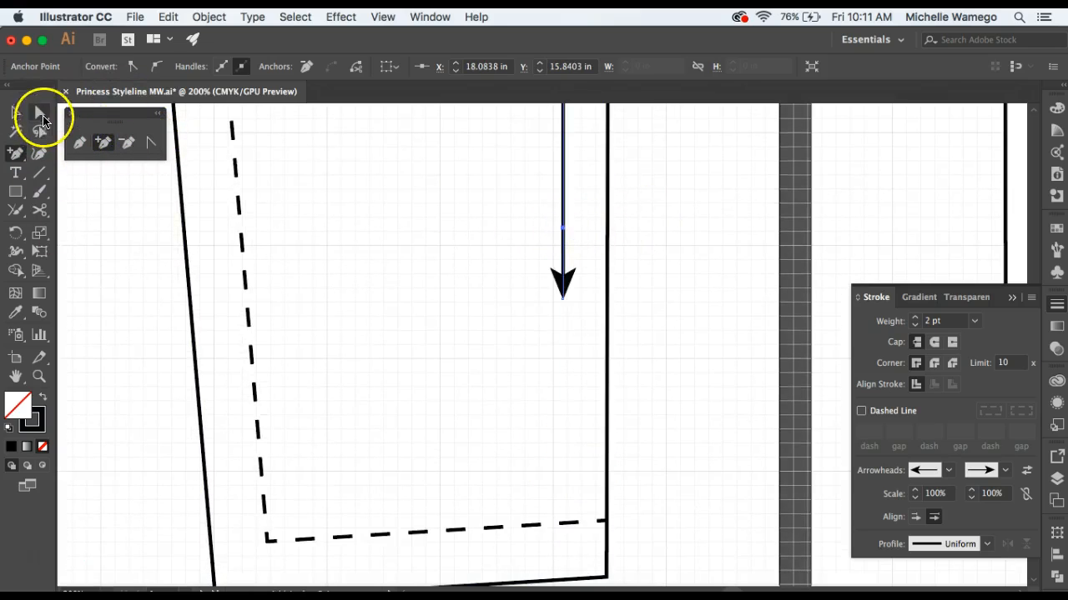
click(40, 112)
drag(563, 299, 608, 229)
click(419, 284)
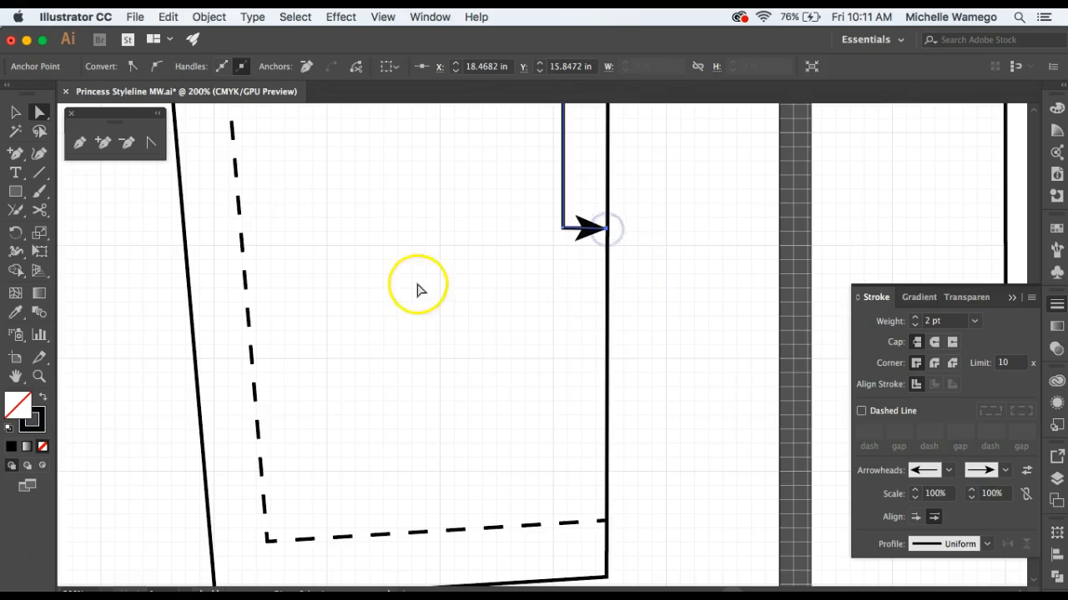
Fill the side front panel's solid seam allowance outline with white.
alt+click(386, 177)
alt+click(384, 175)
alt+click(615, 262)
alt+click(565, 262)
drag(442, 263, 528, 292)
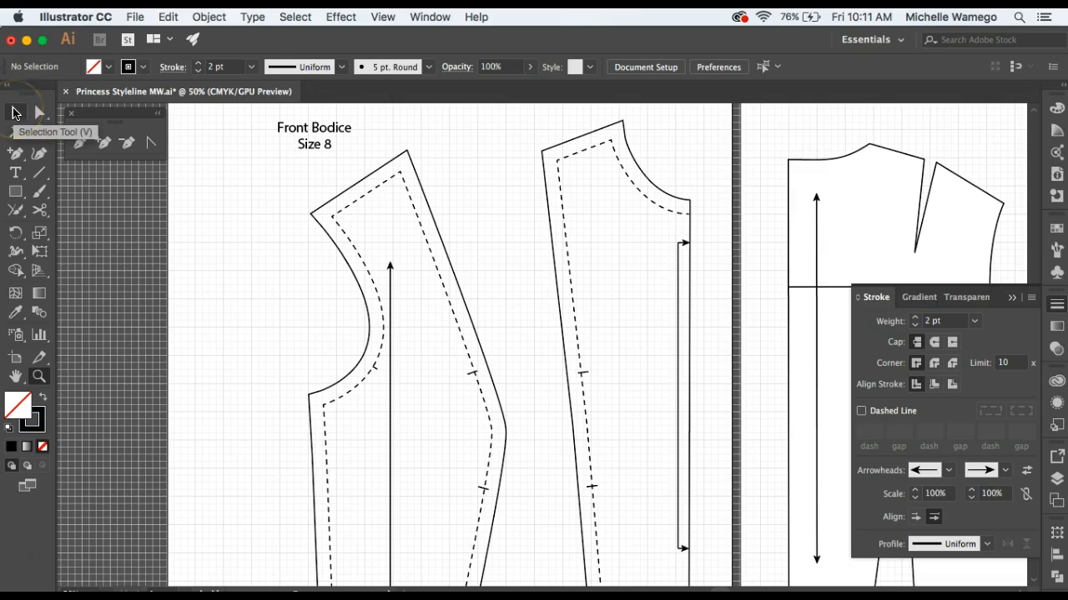
click(12, 112)
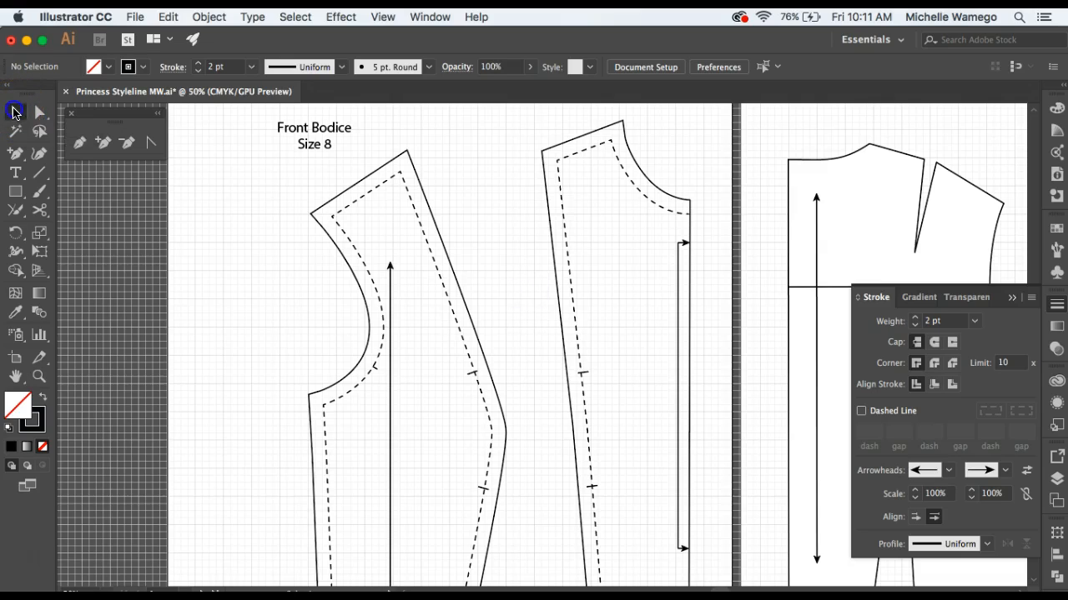
click(353, 189)
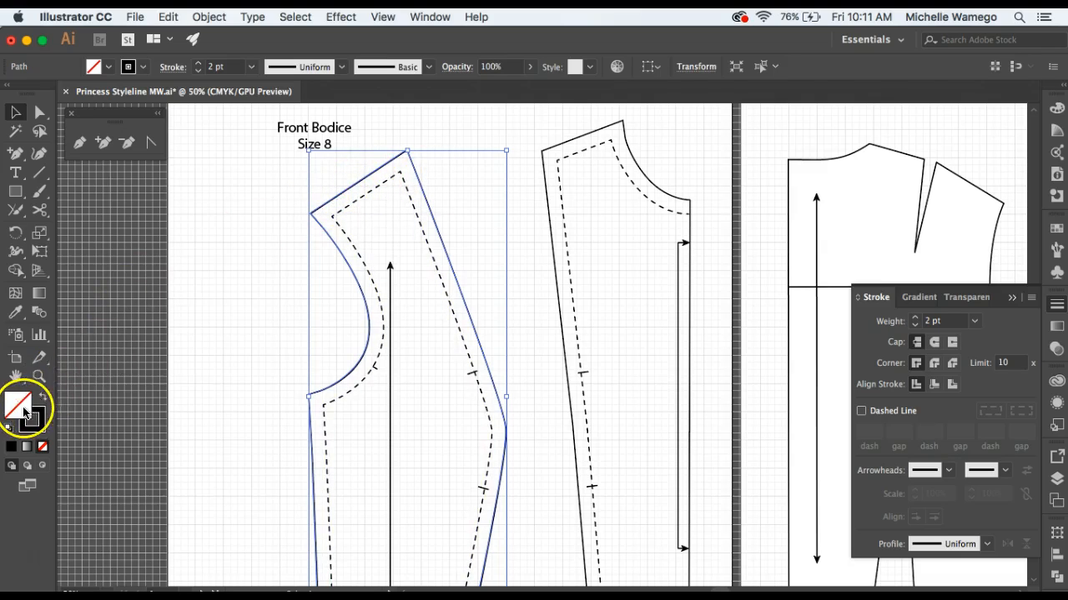
click(111, 68)
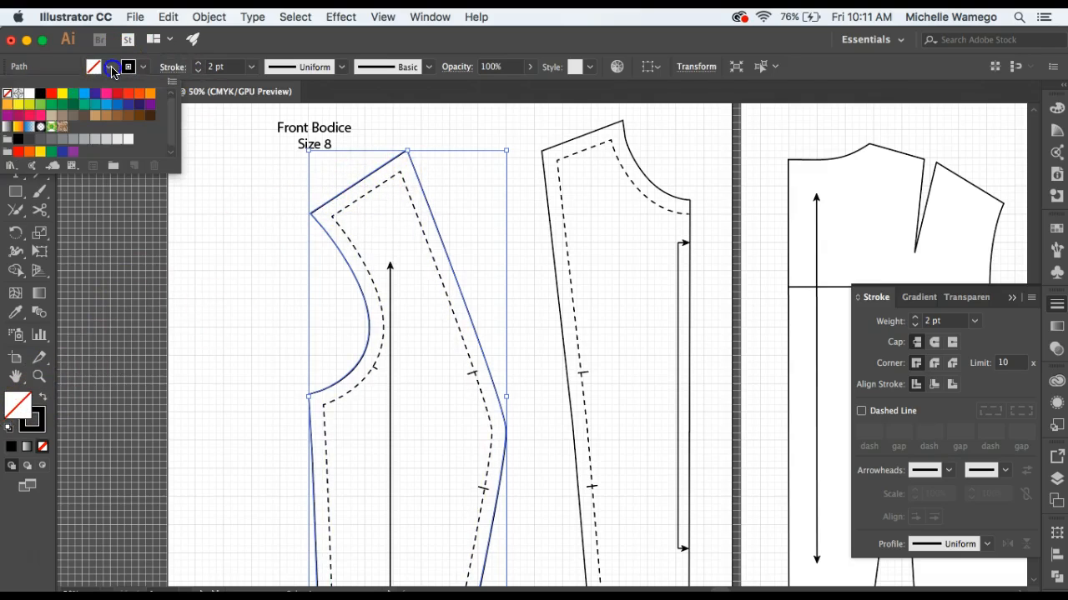
click(30, 93)
click(221, 224)
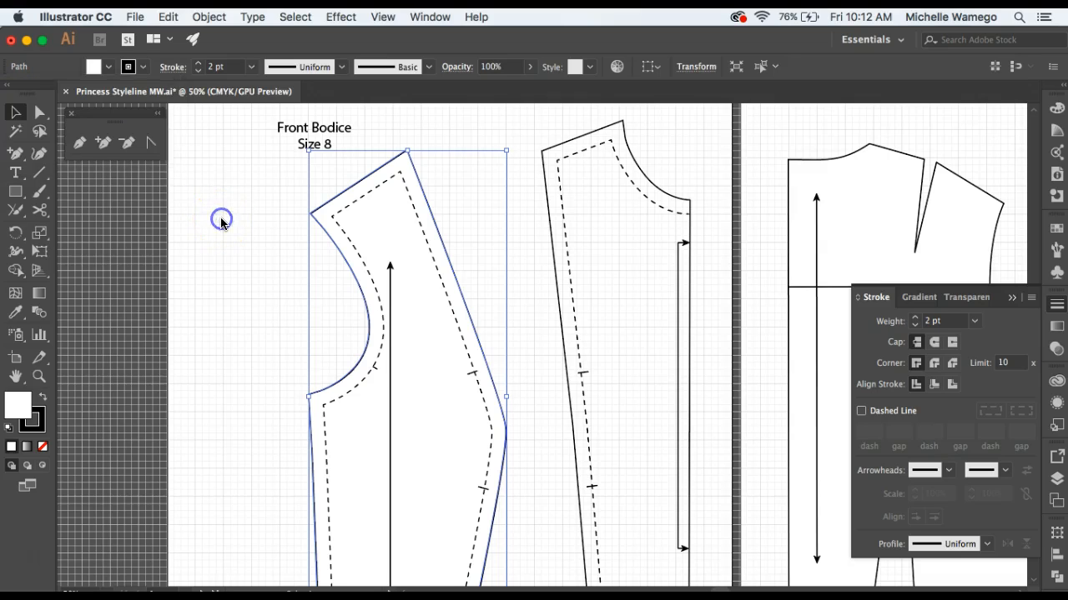
Fill the center front panel's solid outline with white.
click(576, 138)
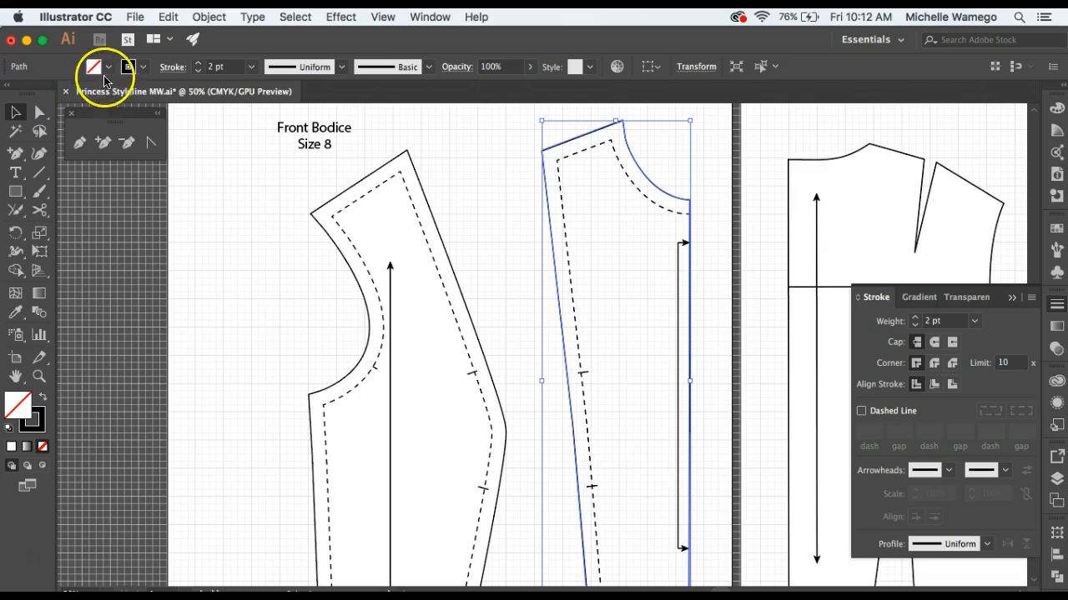
click(93, 67)
click(30, 92)
click(206, 204)
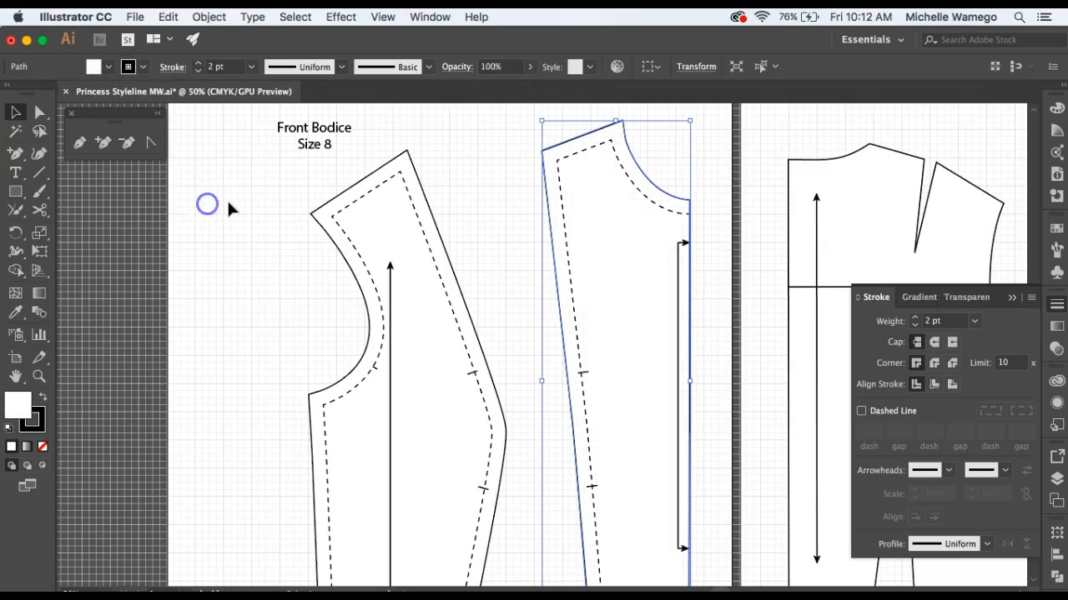
Move the "Front Bodice Size 8" label into the upper part of the center front panel and insert an empty line above its text.
click(314, 132)
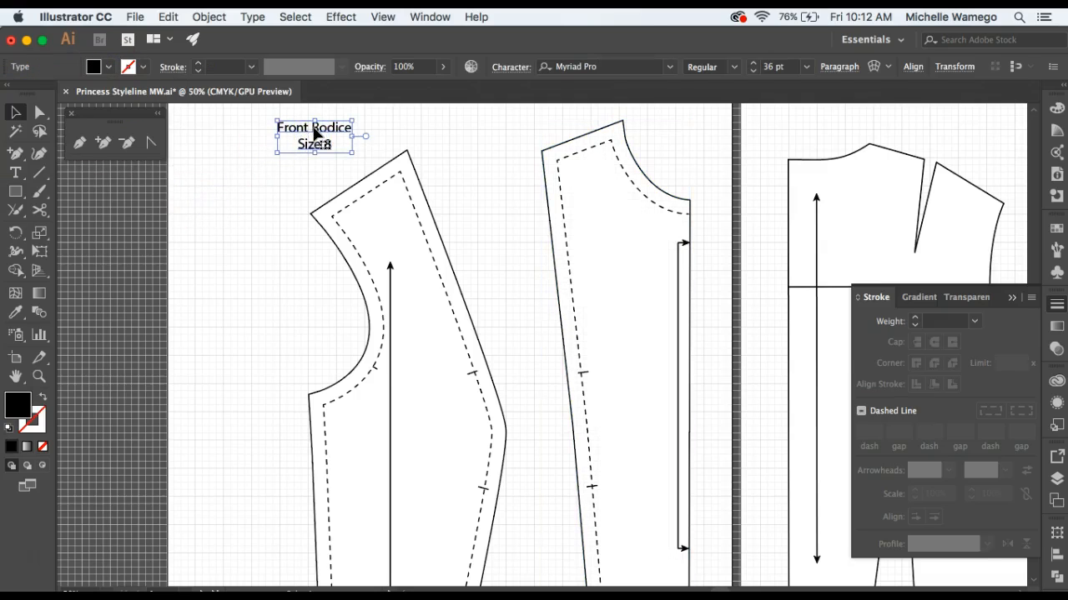
drag(314, 133, 618, 259)
double_click(618, 258)
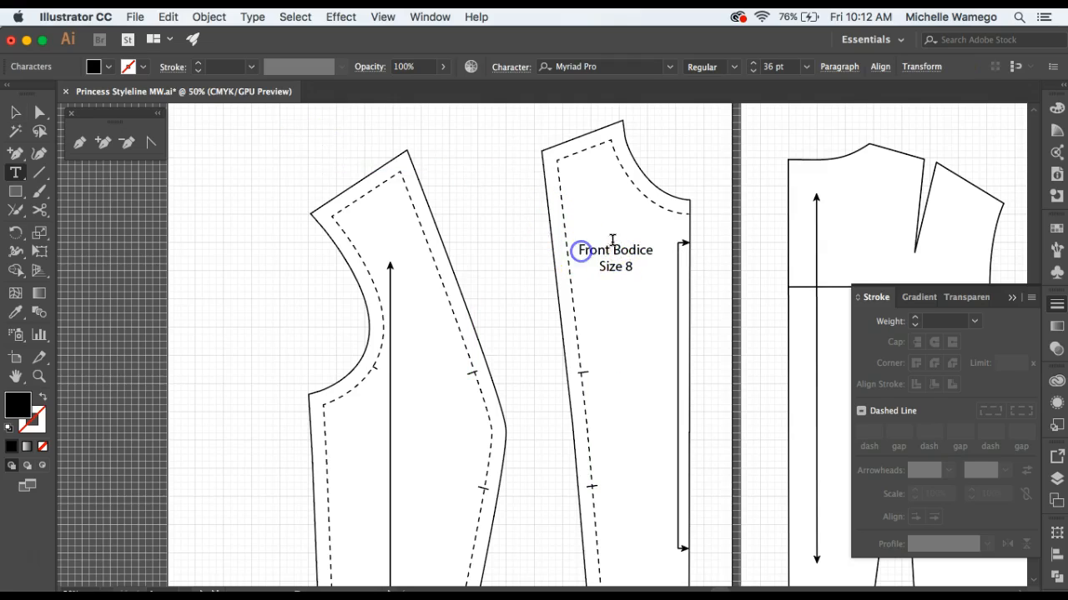
key(Return)
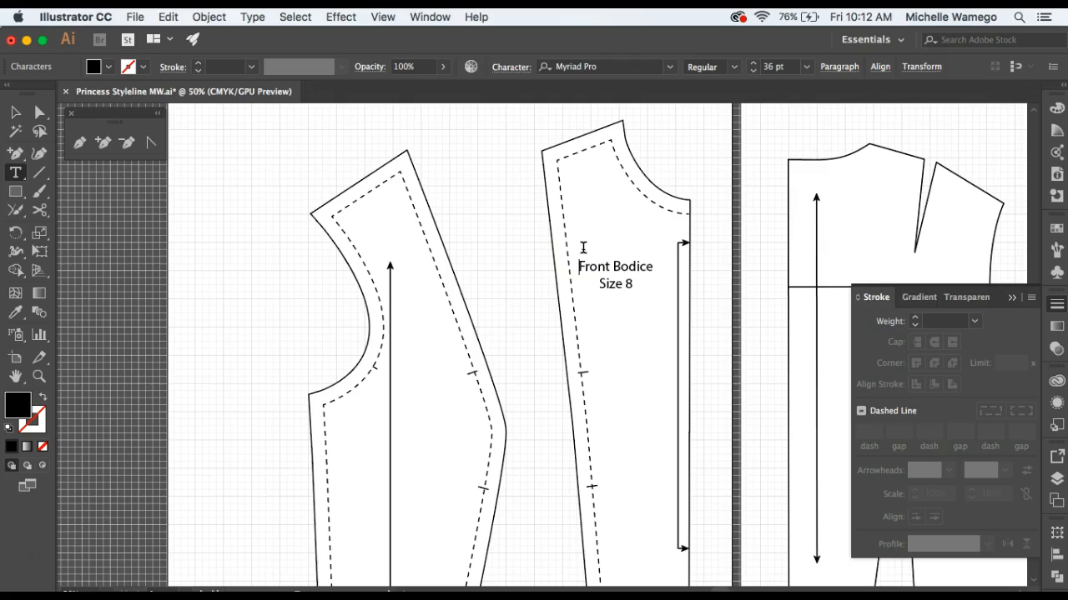
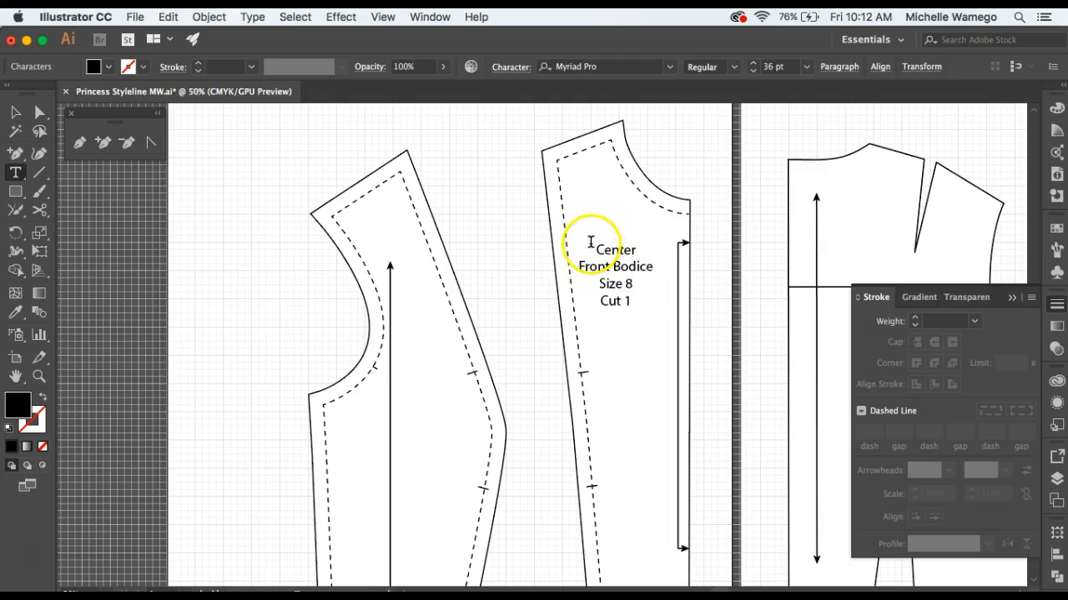
Duplicate the center front panel's label and place the copy inside the side front panel, between the grainline and the curved princess seam.
click(15, 111)
click(462, 179)
click(615, 271)
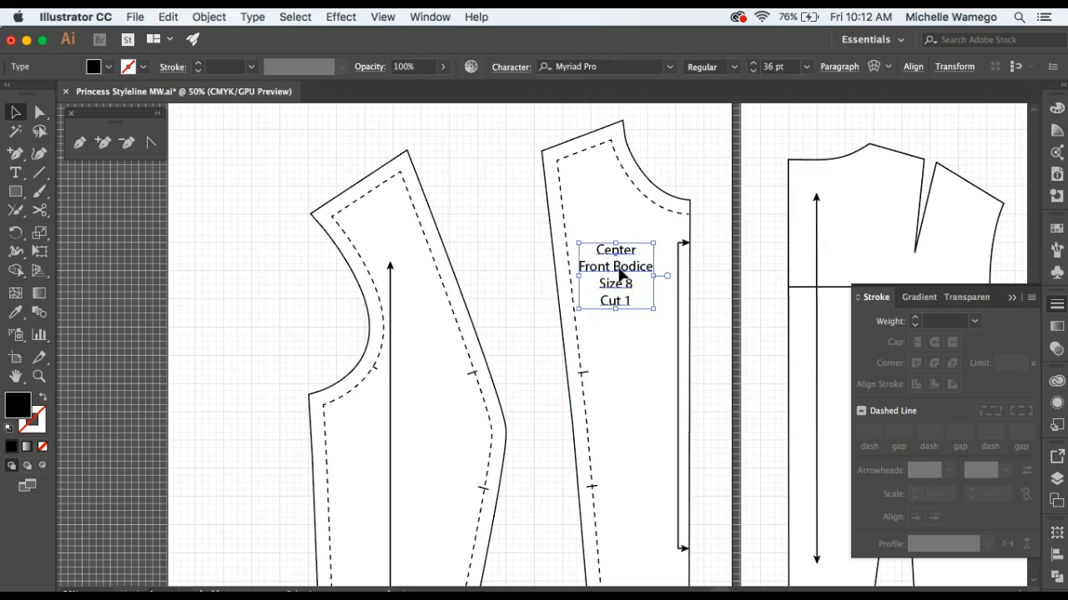
drag(620, 272, 442, 432)
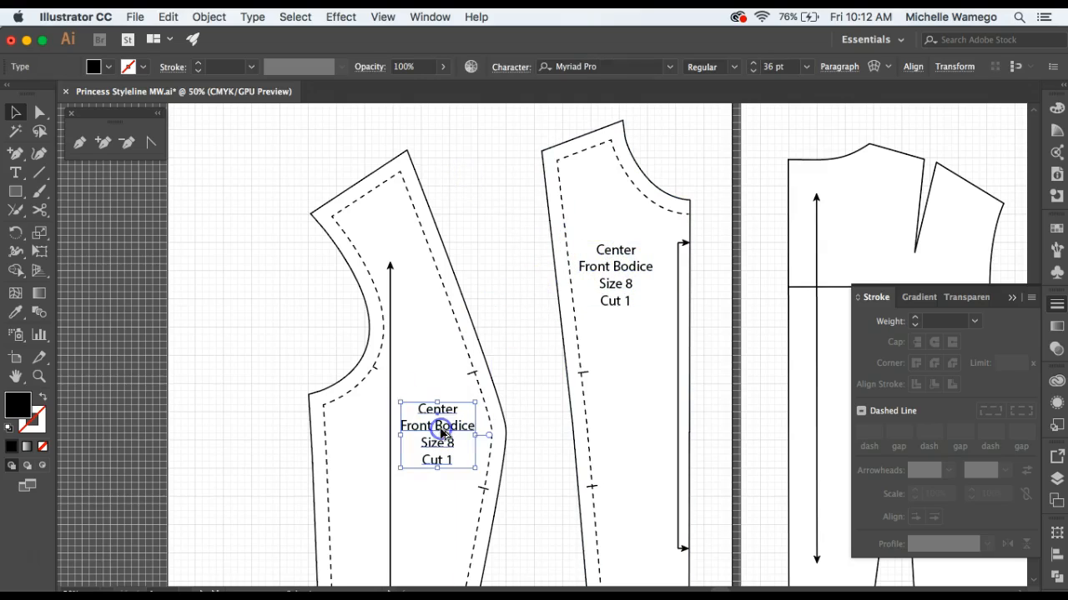
Change the side front panel's label to read "Side Front Bodice Size 8 Cut 2" and deselect it.
double_click(438, 412)
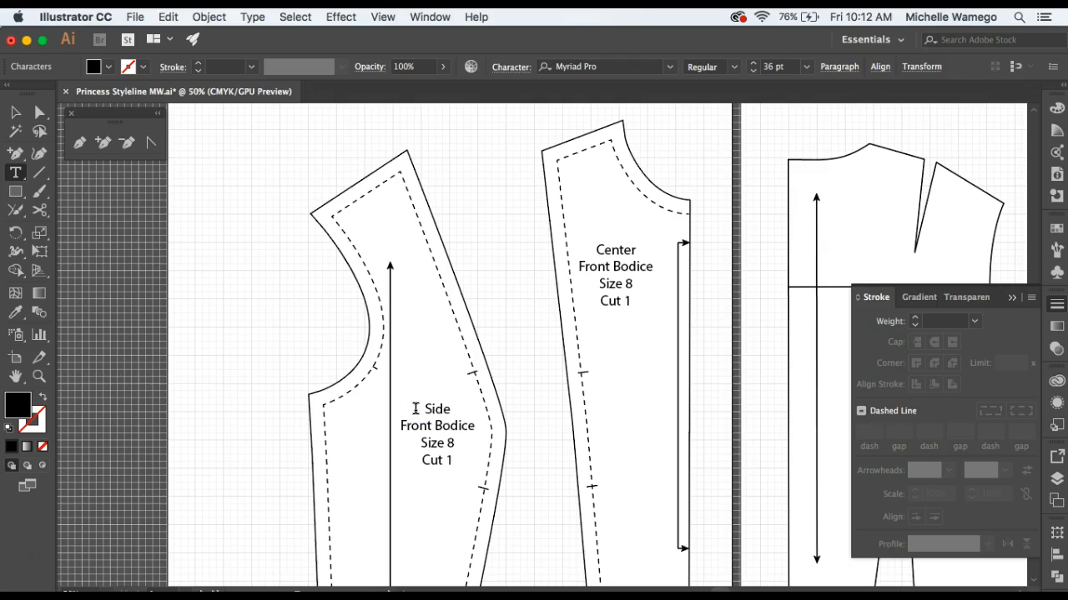
click(452, 464)
click(31, 122)
click(247, 253)
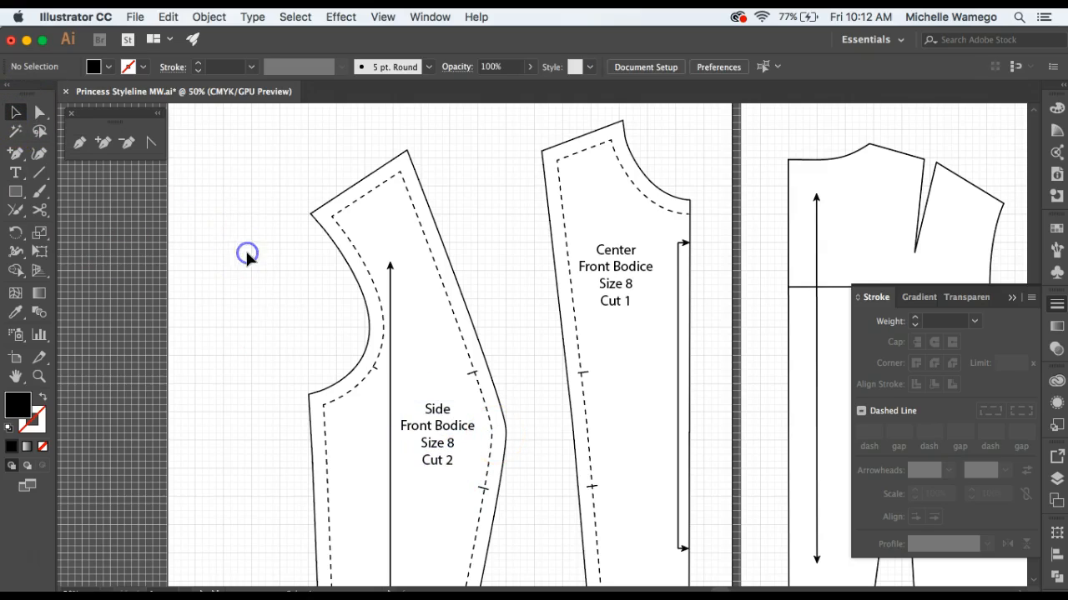
key(z)
alt+click(579, 380)
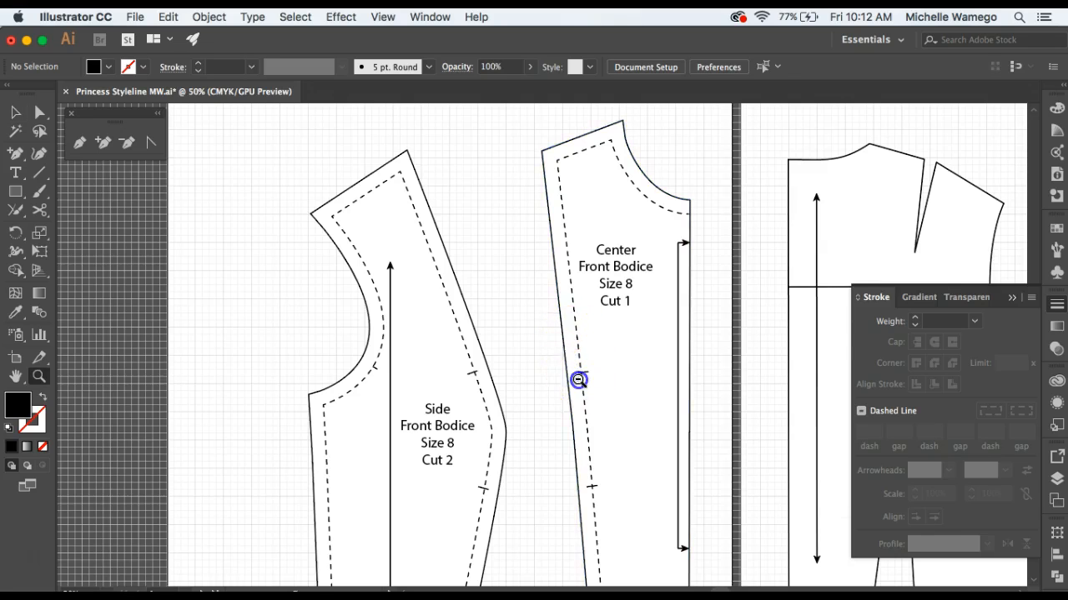
drag(576, 353, 396, 336)
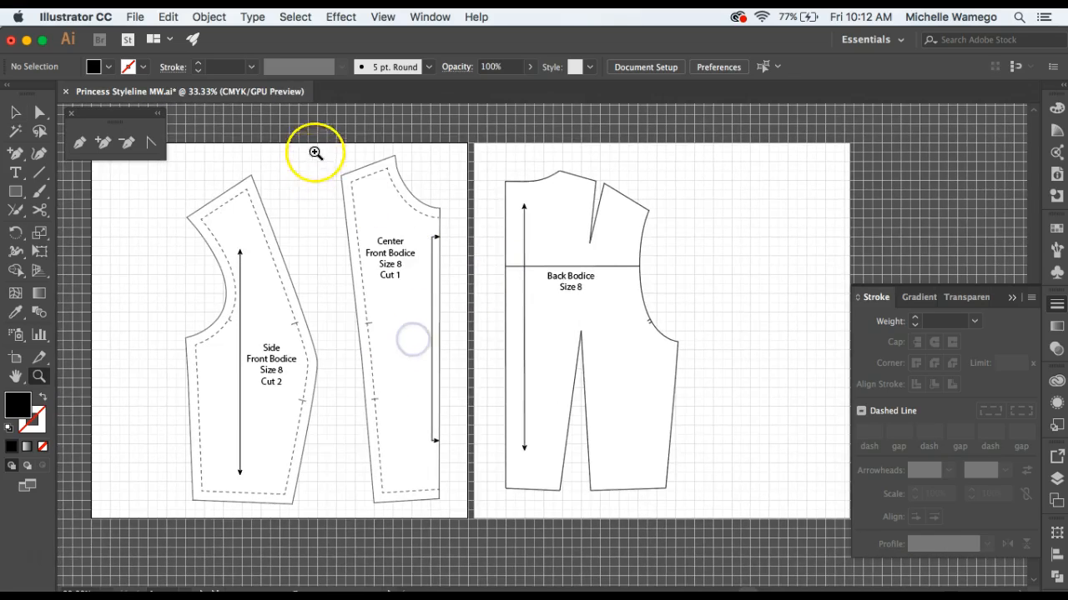